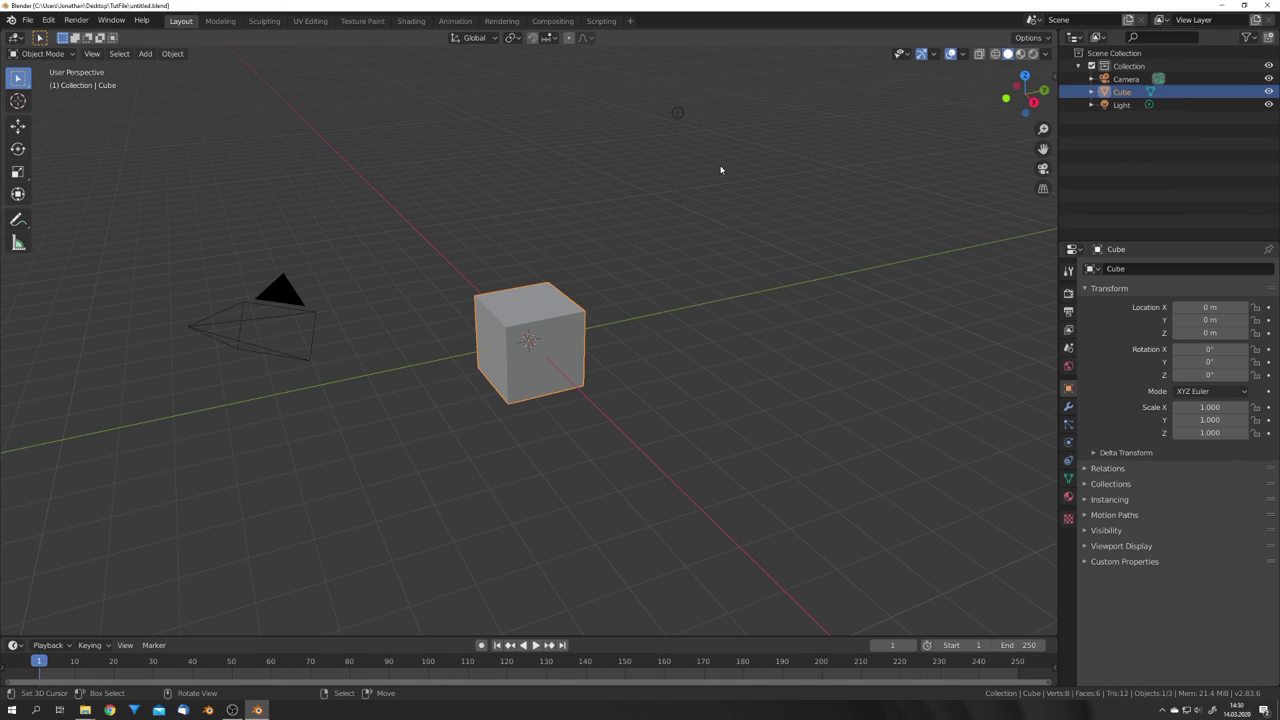
# Delete all the default objects from the scene
pyautogui.press('a')
pyautogui.press('x')
pyautogui.click(617, 331)
# Add a cylinder, flatten it to about 0.22 along Z, and enlarge it uniformly about 1.25 times
pyautogui.hotkey('shift', 'a')
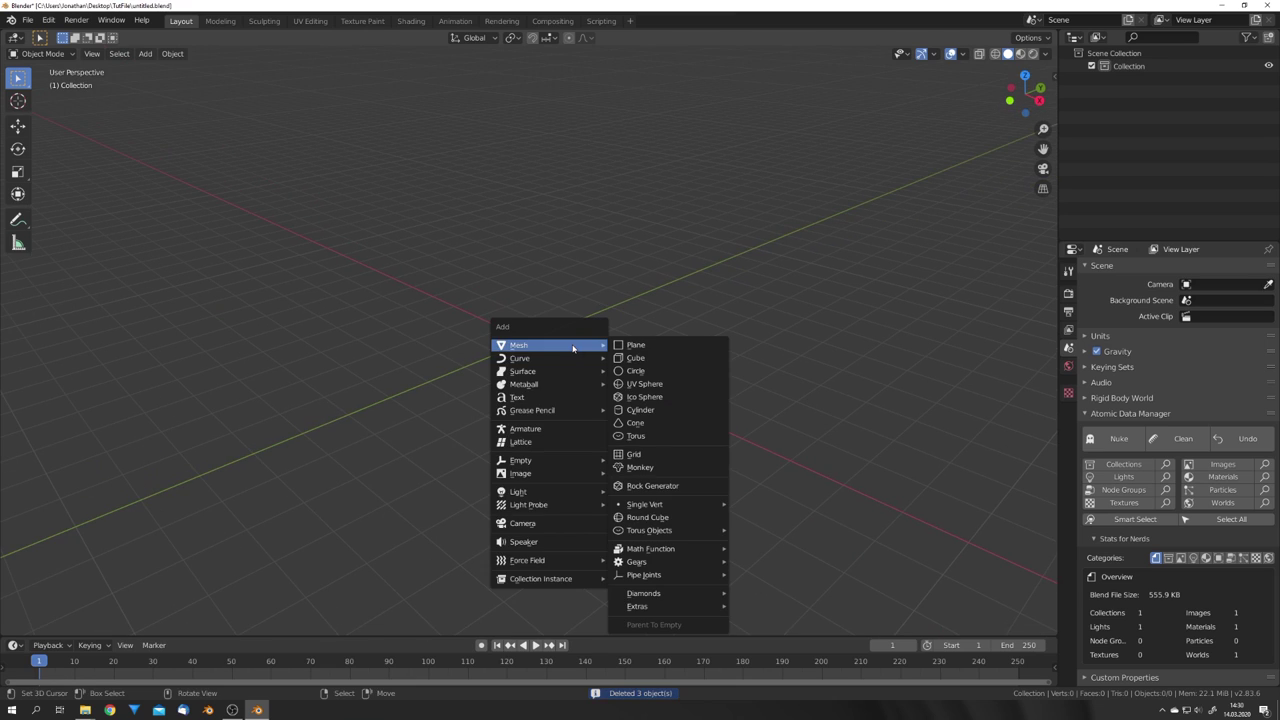
pyautogui.moveTo(572, 348)
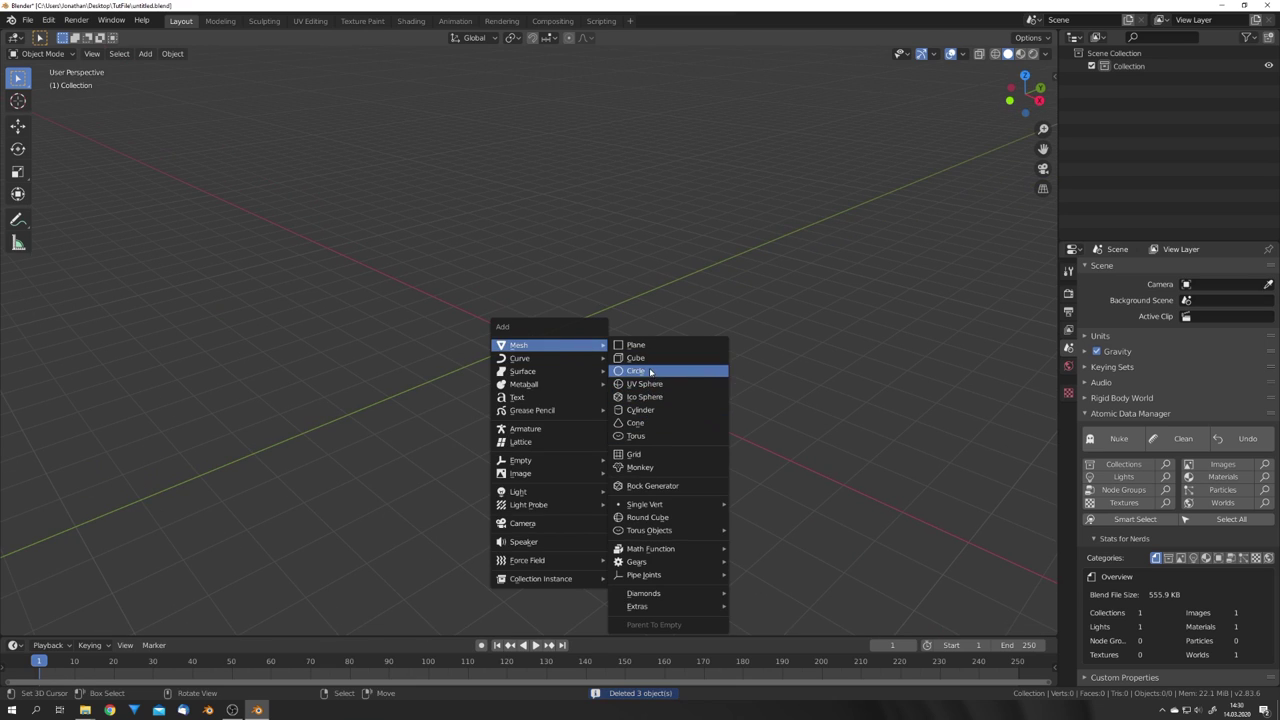
pyautogui.click(648, 410)
pyautogui.press('s')
pyautogui.press('z')
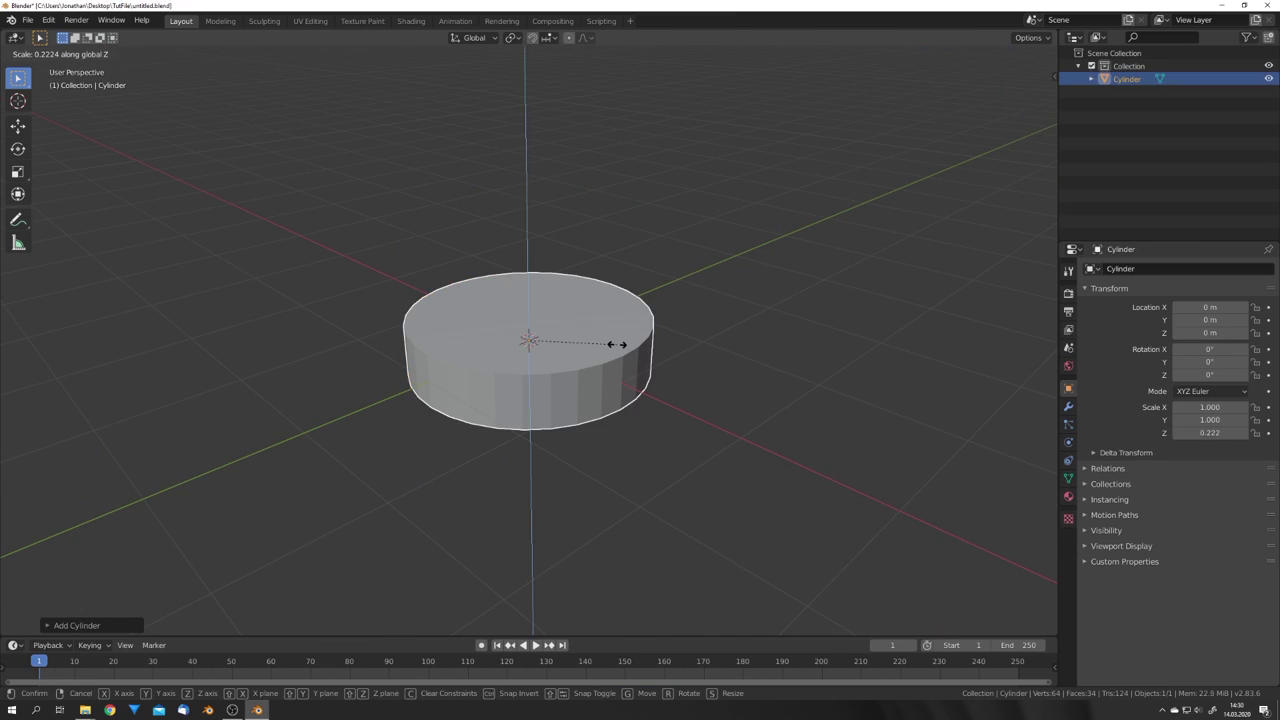
pyautogui.click(617, 344)
pyautogui.press('s')
pyautogui.moveTo(617, 344); pyautogui.dragTo(651, 401, button='middle')
pyautogui.click(631, 376)
# Extrude the cylinder's top face in place and scale it inward to about 0.75 to form a rim
pyautogui.hotkey('ctrl', 'Tab')
pyautogui.click(751, 408)
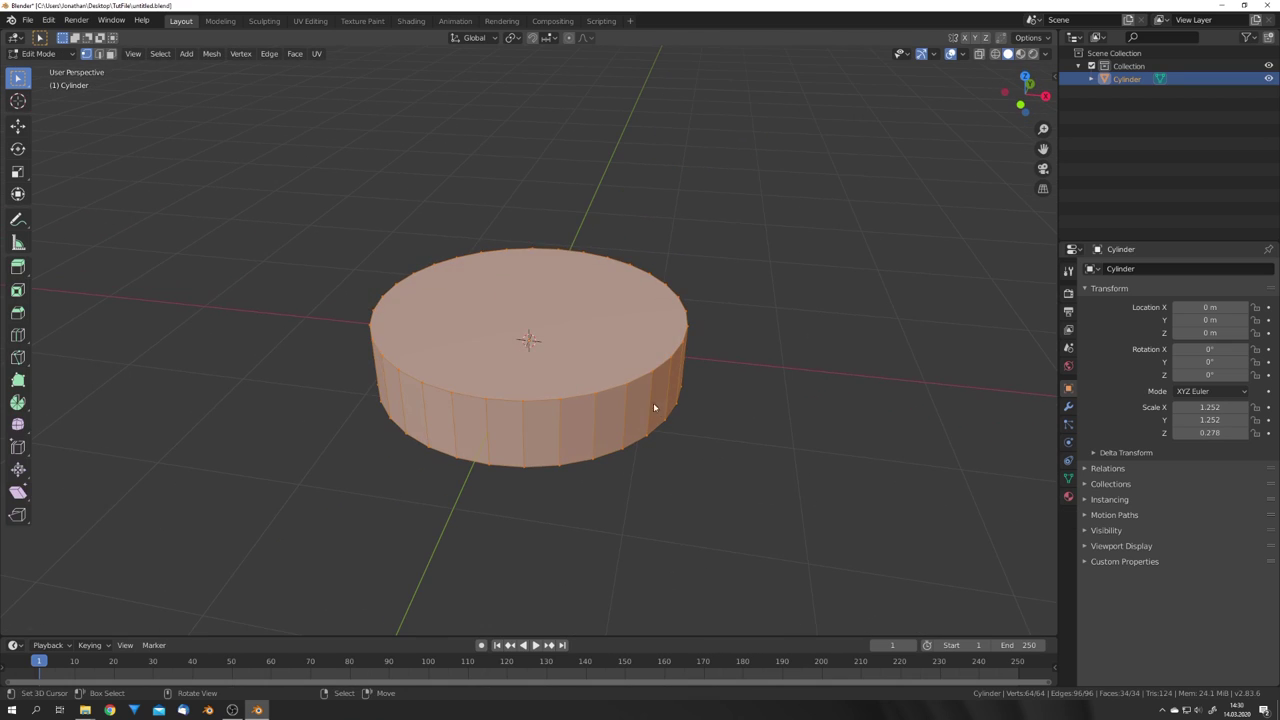
pyautogui.press('3')
pyautogui.click(604, 351)
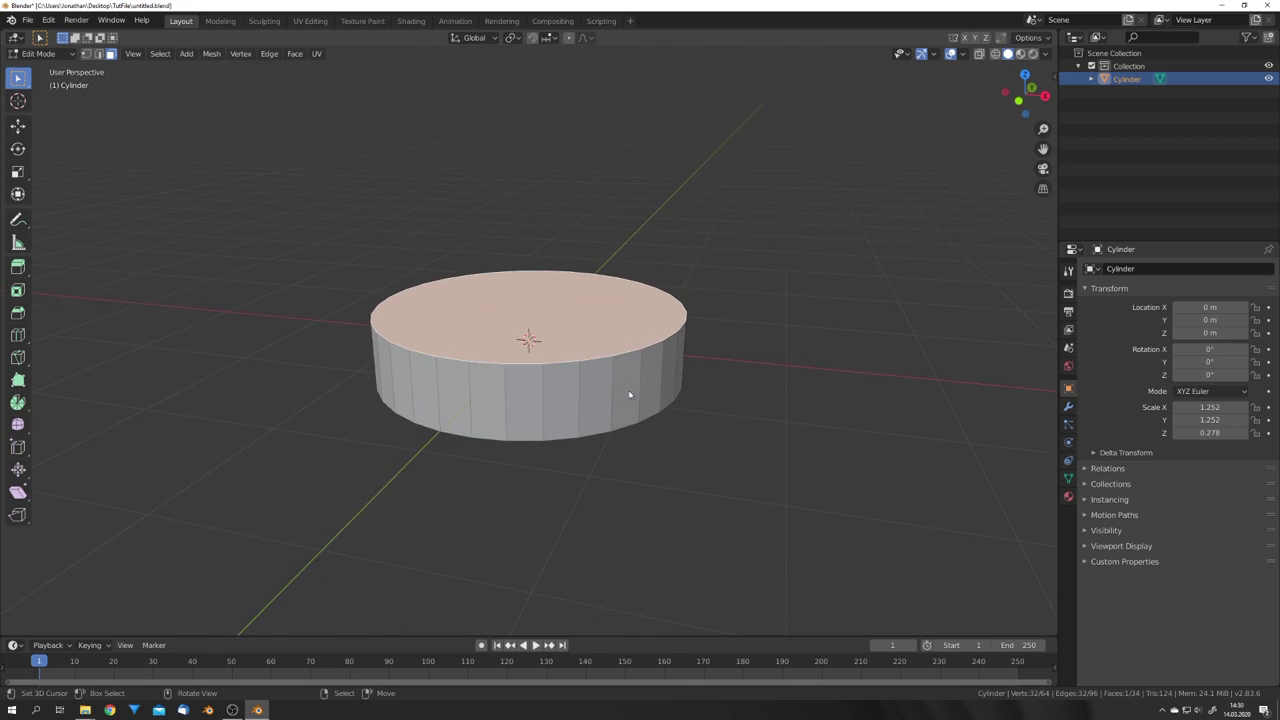
pyautogui.scroll(4, 666, 422)
pyautogui.moveTo(666, 422); pyautogui.dragTo(703, 445, button='middle')
pyautogui.press('e')
pyautogui.press('s')
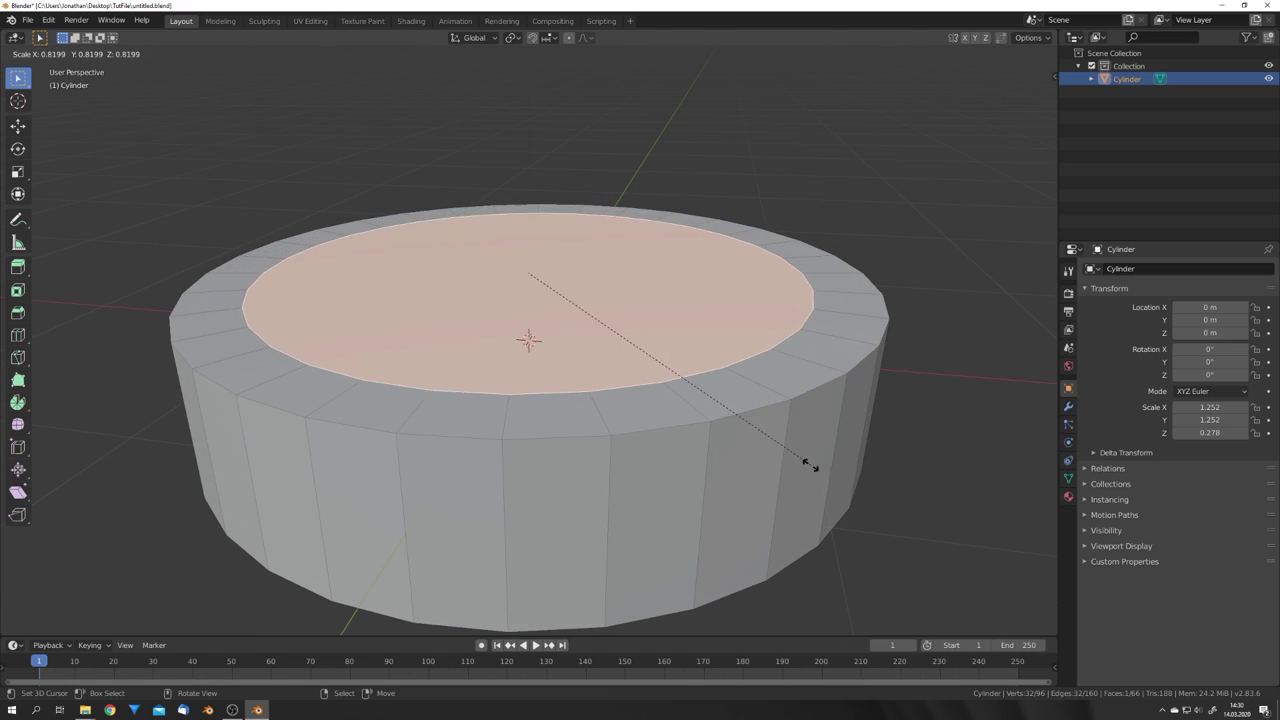
pyautogui.click(786, 451)
# Extrude the inner top face down into the cylinder, adjusting its depth along Z to leave a solid base, and return to Object Mode
pyautogui.moveTo(786, 451); pyautogui.dragTo(743, 371, button='middle')
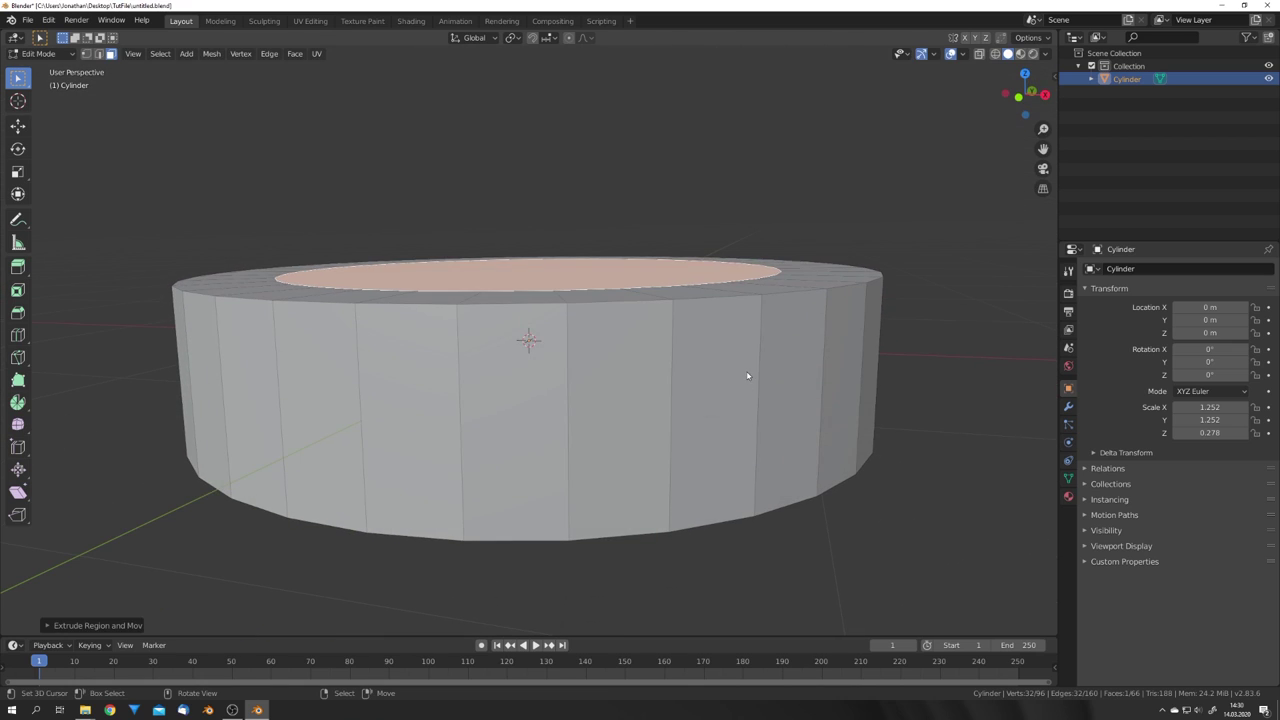
pyautogui.press('e')
pyautogui.click(757, 505)
pyautogui.press('KP_1')
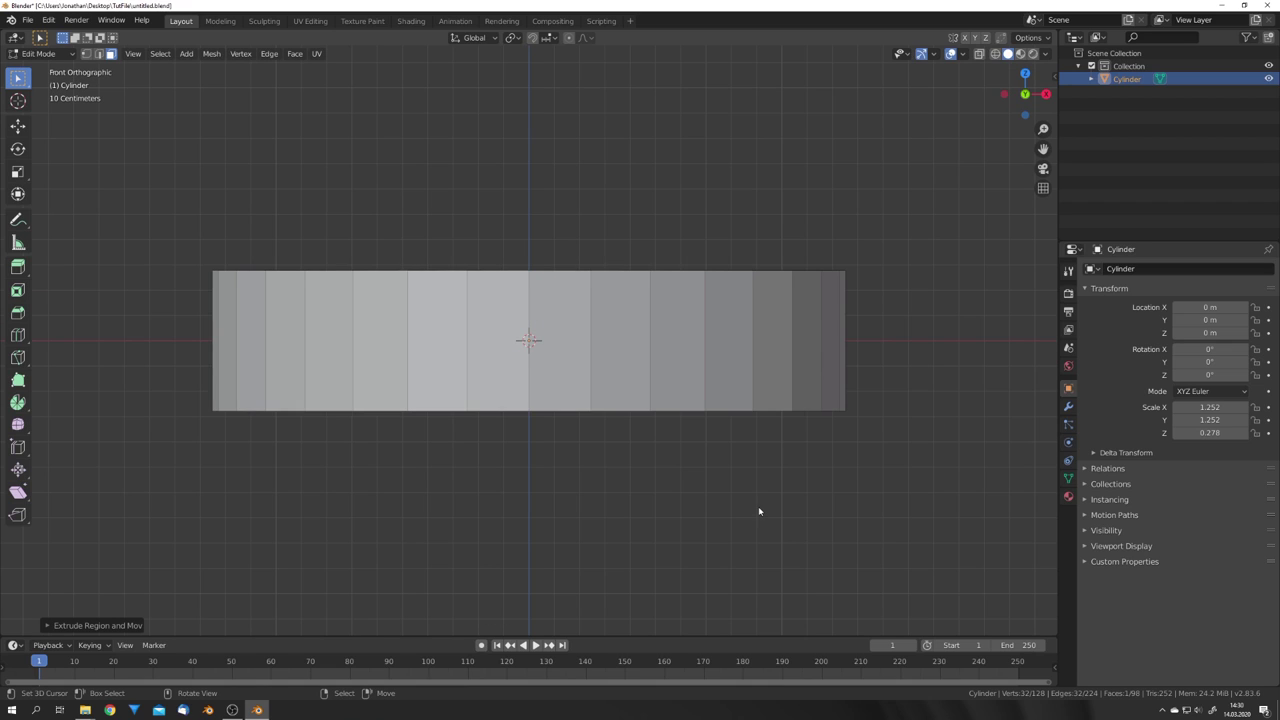
pyautogui.hotkey('alt', 'z')
pyautogui.press('g')
pyautogui.press('z')
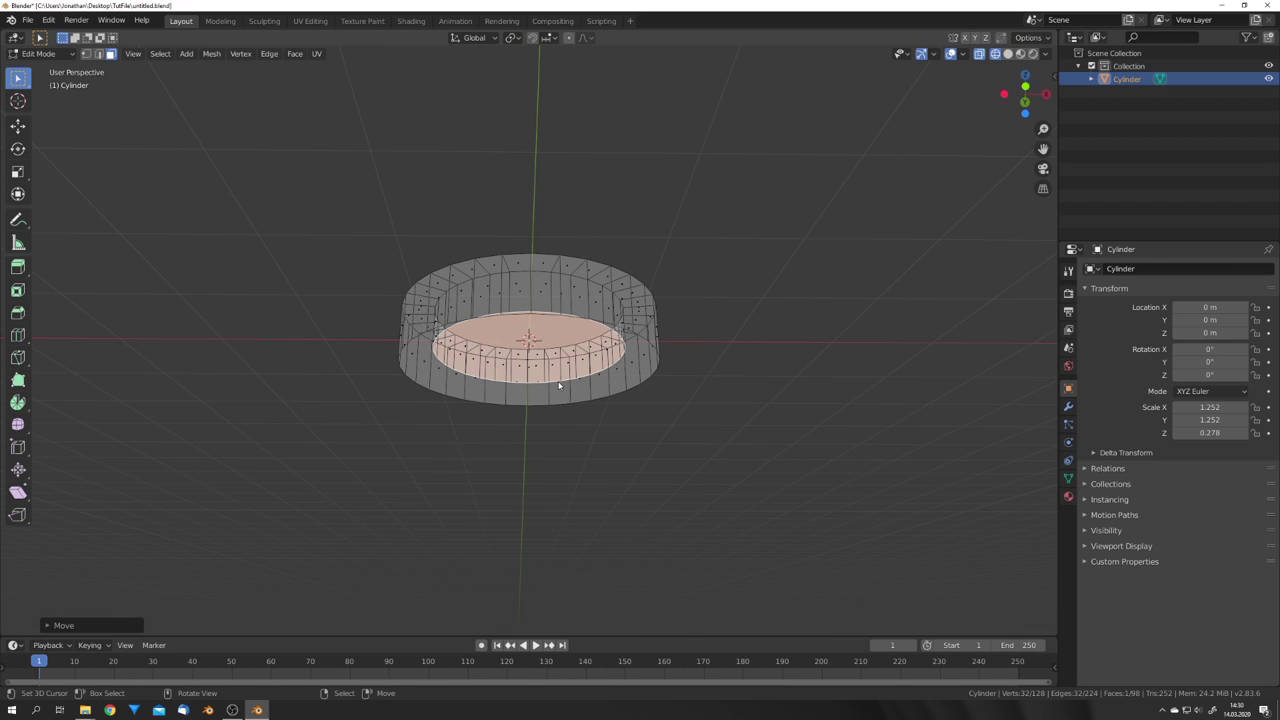
pyautogui.moveTo(560, 384); pyautogui.dragTo(570, 408, button='middle')
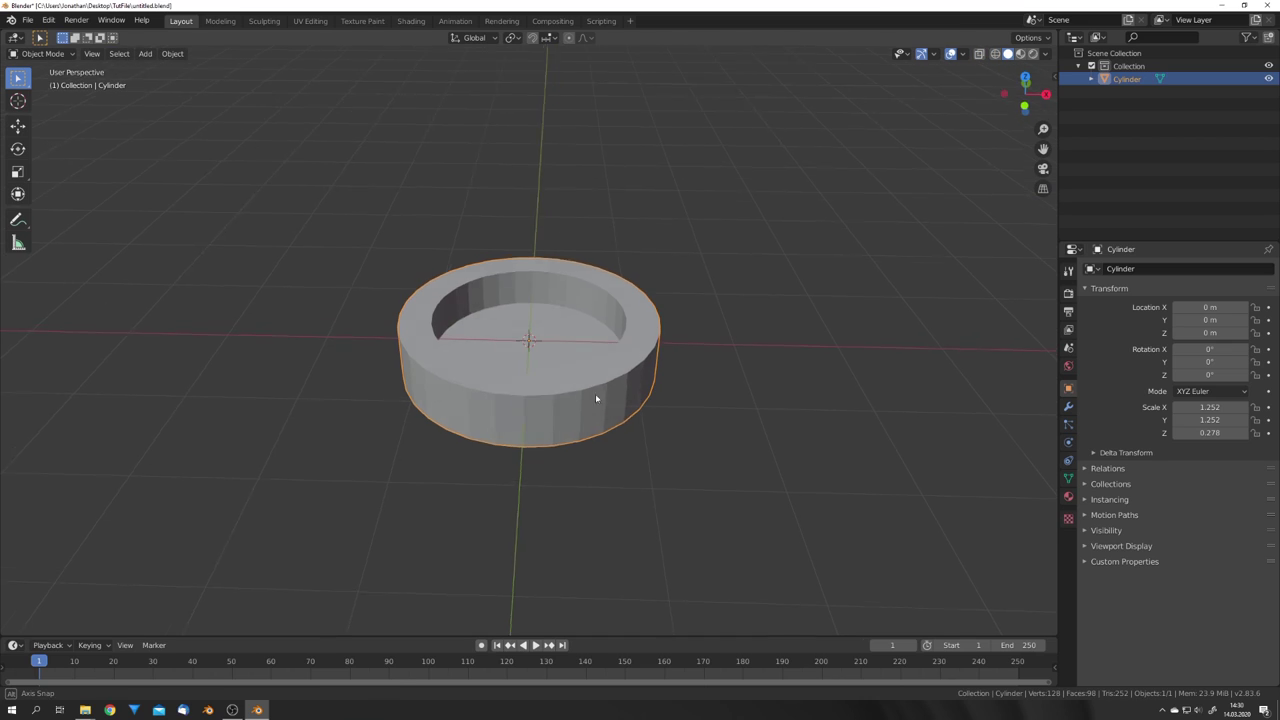
# Shade the hollowed cylinder smooth and enable Auto Smooth for its normals
pyautogui.scroll(5, 595, 400)
pyautogui.moveTo(626, 426); pyautogui.dragTo(650, 397, button='middle')
pyautogui.rightClick(700, 417)
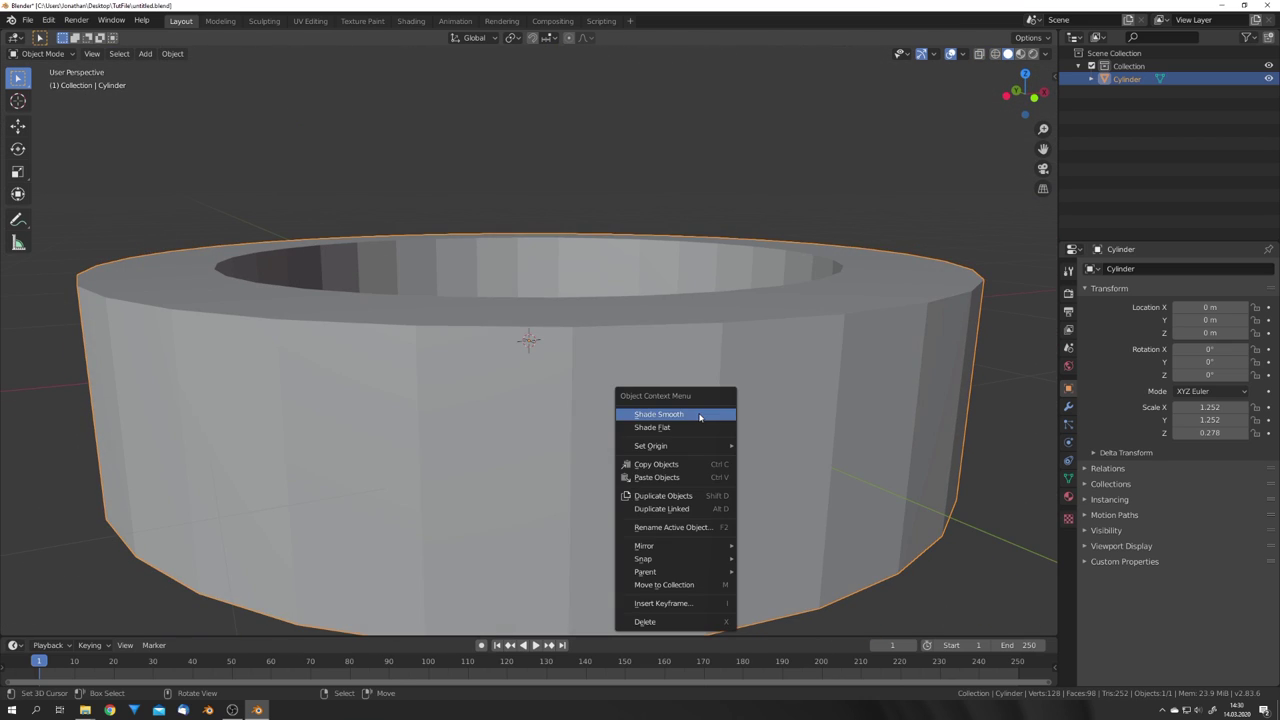
pyautogui.click(700, 421)
pyautogui.click(1068, 478)
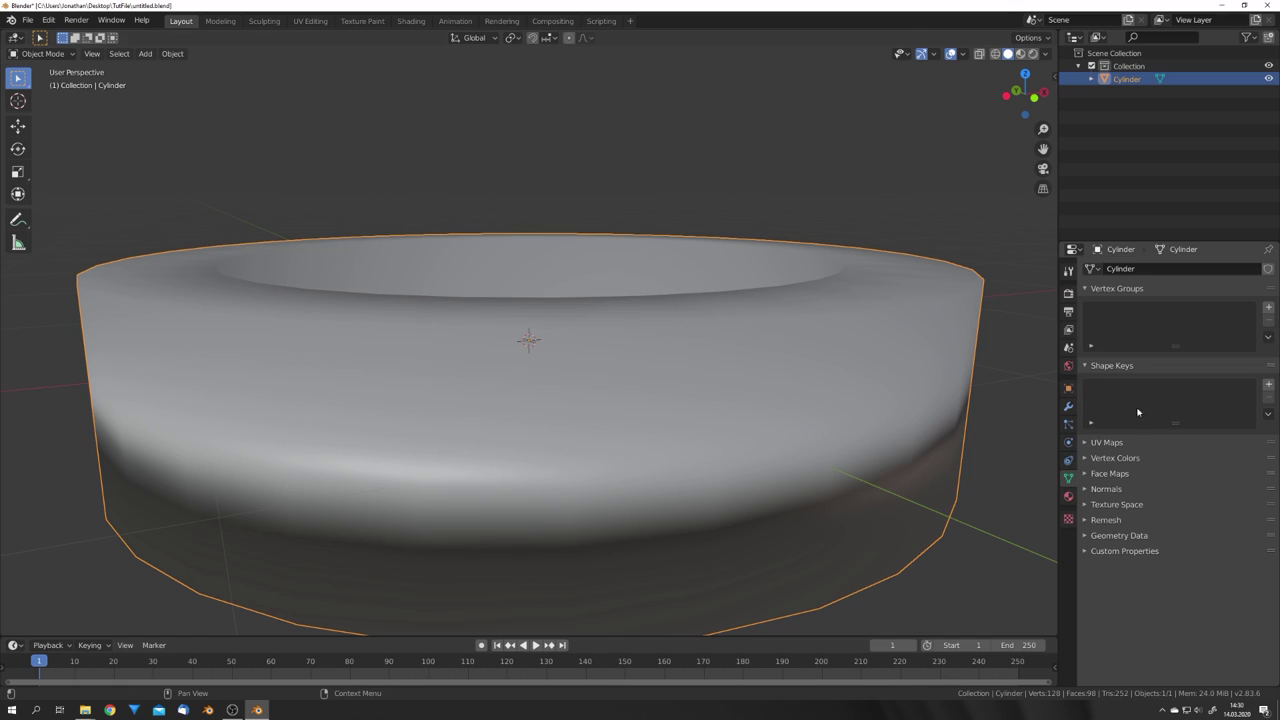
pyautogui.click(1110, 490)
pyautogui.click(1107, 505)
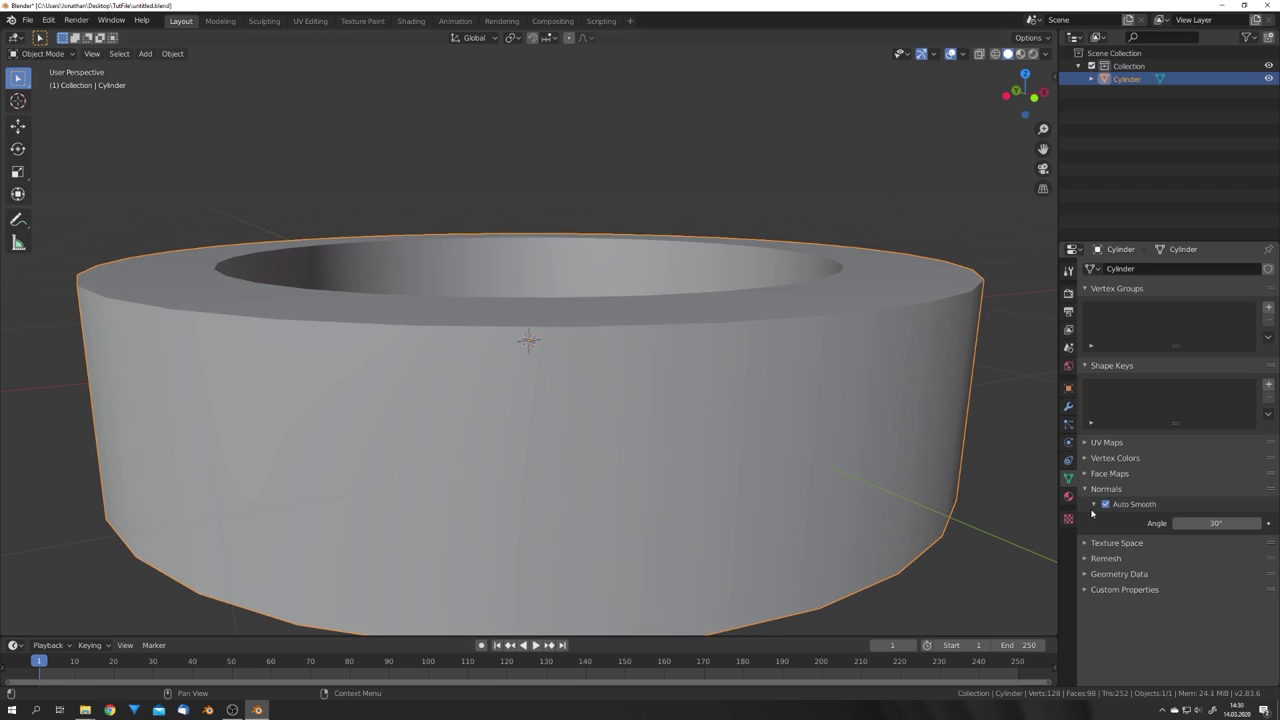
# Duplicate the recess's floor face in place and separate the copy into its own object
pyautogui.scroll(-5, 735, 390)
pyautogui.moveTo(735, 390); pyautogui.dragTo(617, 407, button='middle')
pyautogui.scroll(3, 583, 427)
pyautogui.press('Tab')
pyautogui.press('g')
pyautogui.rightClick(647, 278)
pyautogui.hotkey('shift', 'd')
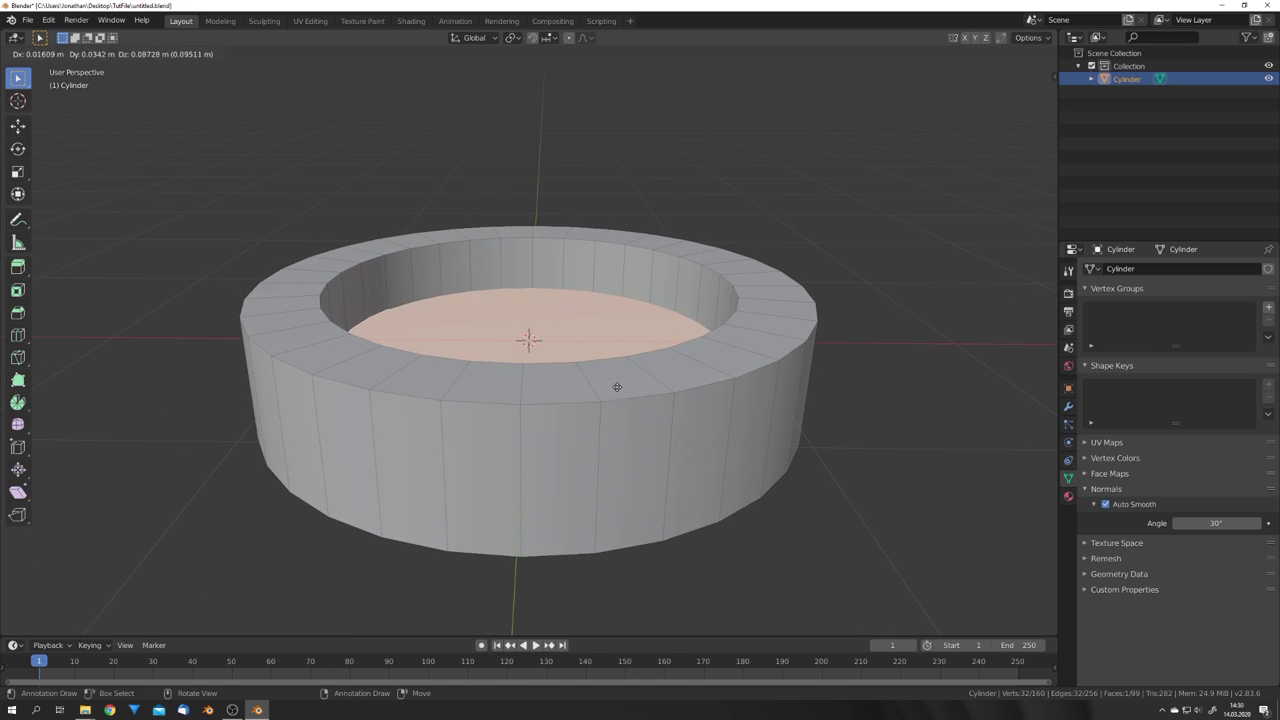
pyautogui.rightClick(615, 392)
pyautogui.press('p')
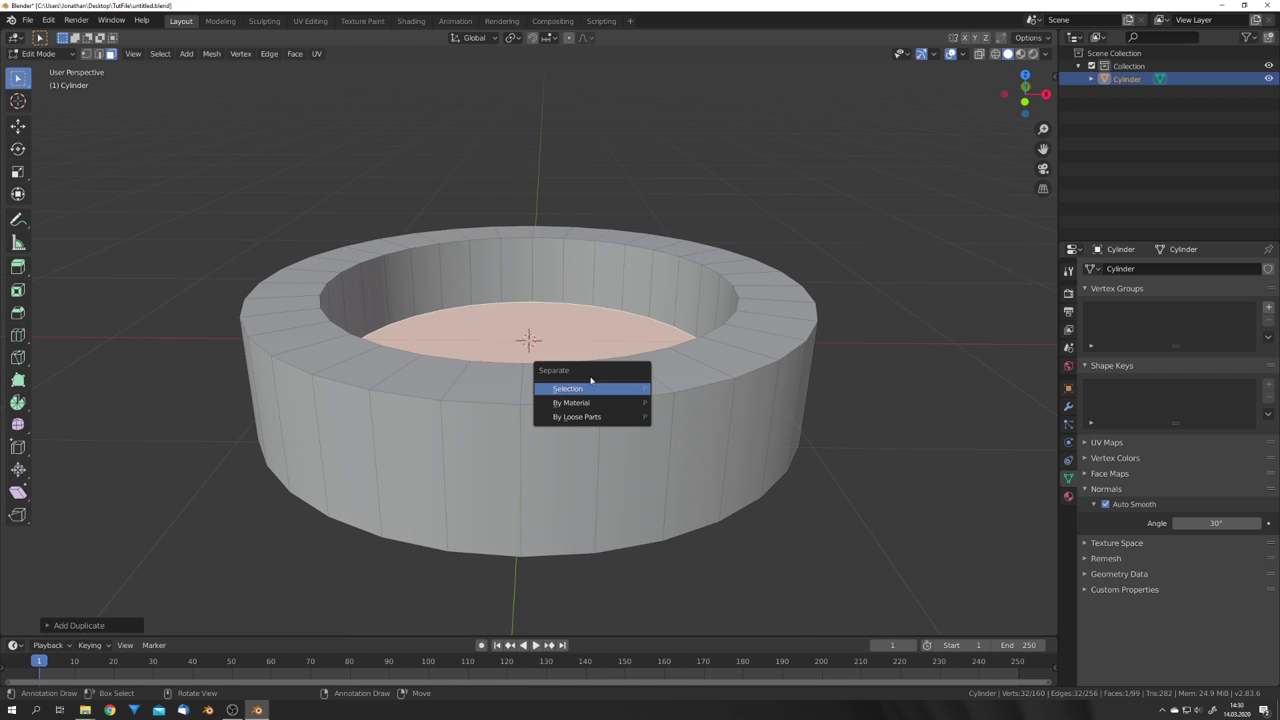
pyautogui.click(585, 389)
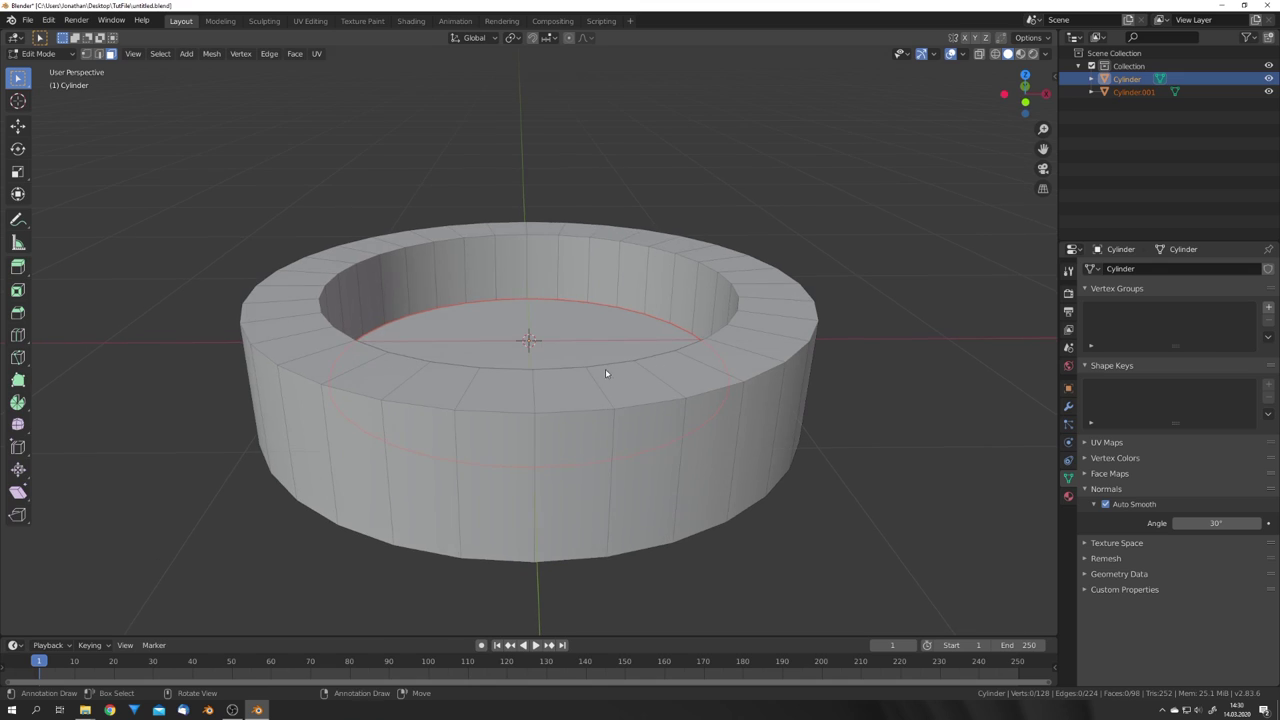
# Hide the hollowed cylinder and extrude the separated disc upward into a short solid cylinder
pyautogui.press('Tab')
pyautogui.click(1270, 79)
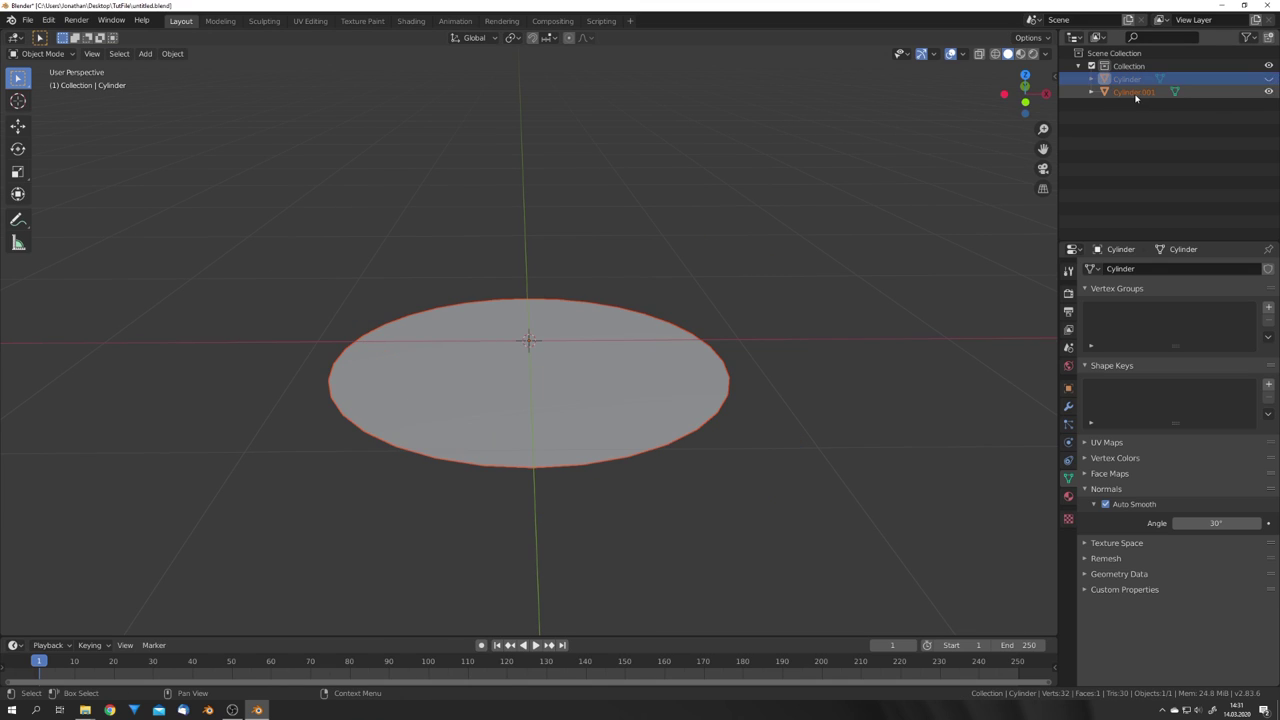
pyautogui.click(1136, 93)
pyautogui.moveTo(560, 425)
pyautogui.mouseDown(button='middle')
pyautogui.moveTo(618, 361)
pyautogui.moveTo(574, 374)
pyautogui.moveTo(568, 417)
pyautogui.mouseUp(button='middle')
pyautogui.scroll(2, 566, 417)
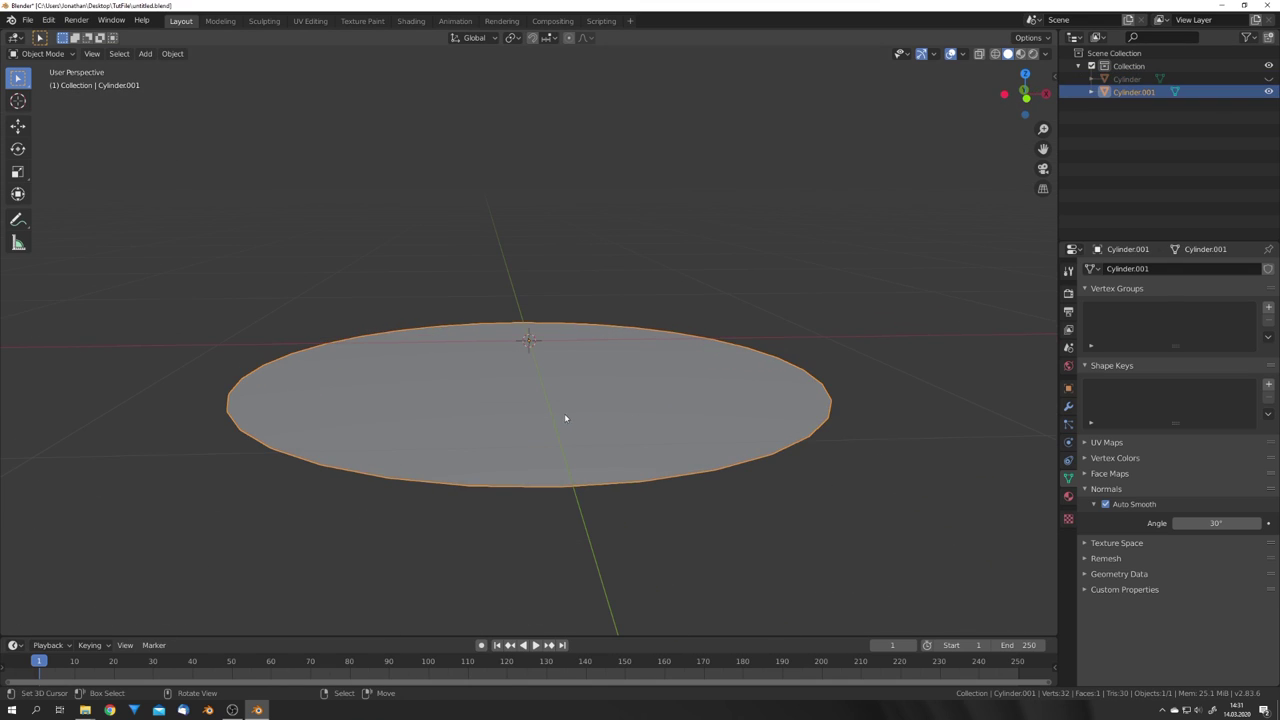
pyautogui.press('Tab')
pyautogui.moveTo(713, 441); pyautogui.dragTo(666, 425, button='middle')
pyautogui.press('e')
pyautogui.click(719, 74)
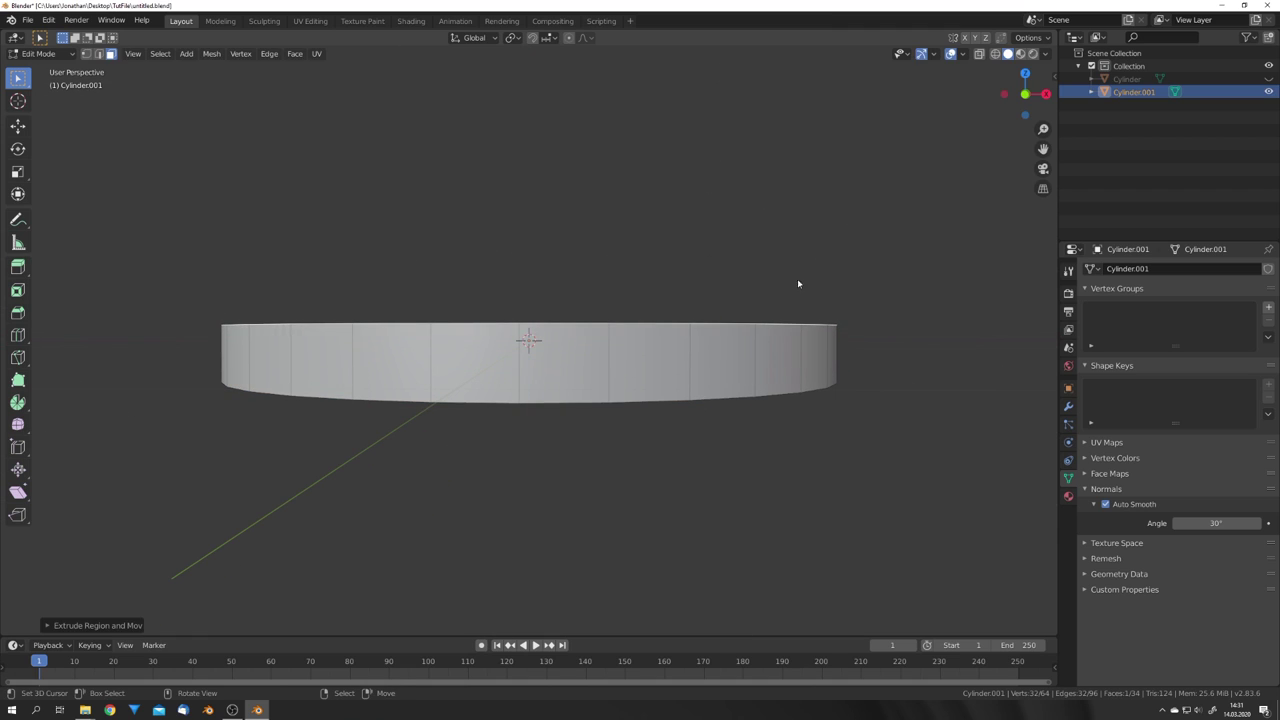
# Unhide the hollowed container and scale the inner cylinder down so it clears the container's walls
pyautogui.press('Tab')
pyautogui.click(1269, 79)
pyautogui.moveTo(752, 245); pyautogui.dragTo(789, 496, button='middle')
pyautogui.press('s')
pyautogui.click(787, 518)
# In a front wireframe view, raise the inner cylinder off the recess floor and stretch it along Z within the rim height
pyautogui.press('KP_1')
pyautogui.hotkey('shift', 'z')
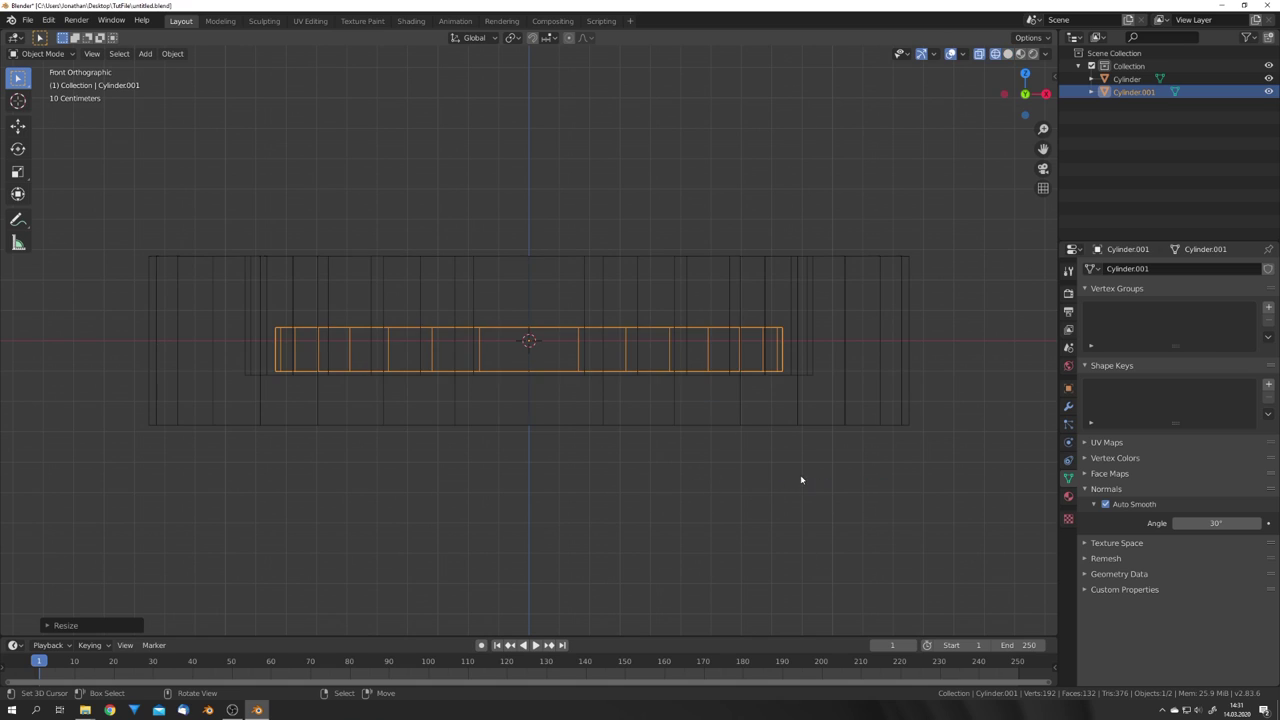
pyautogui.press('g')
pyautogui.press('z')
pyautogui.click(789, 438)
pyautogui.press('s')
pyautogui.press('z')
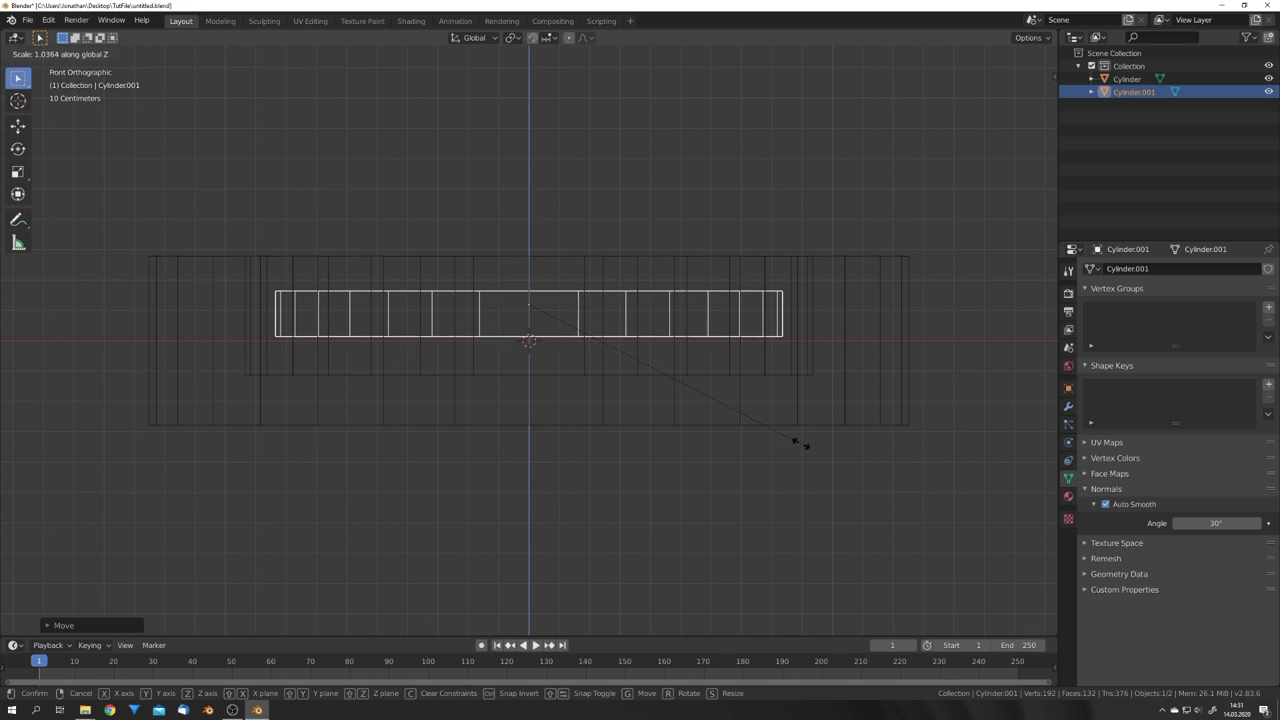
pyautogui.click(717, 424)
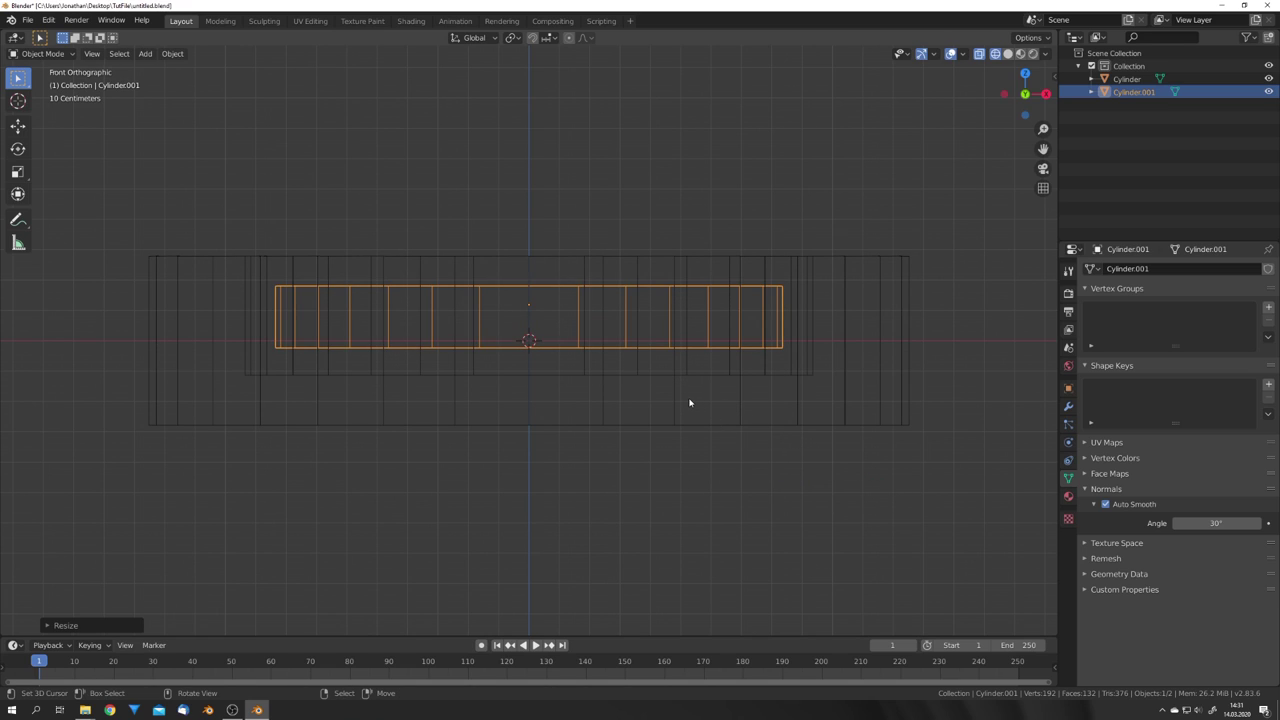
# Set the inner cylinder's origin to its geometry
pyautogui.press('q')
pyautogui.click(172, 53)
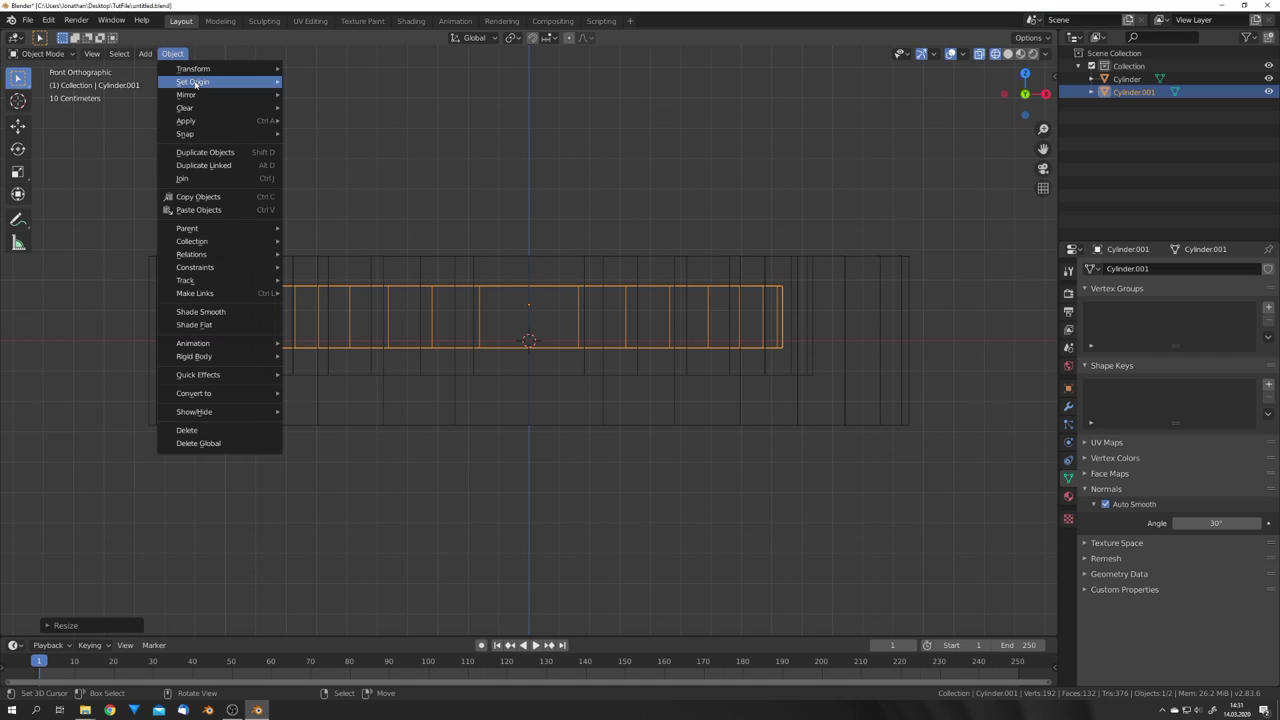
pyautogui.moveTo(243, 83)
pyautogui.click(343, 96)
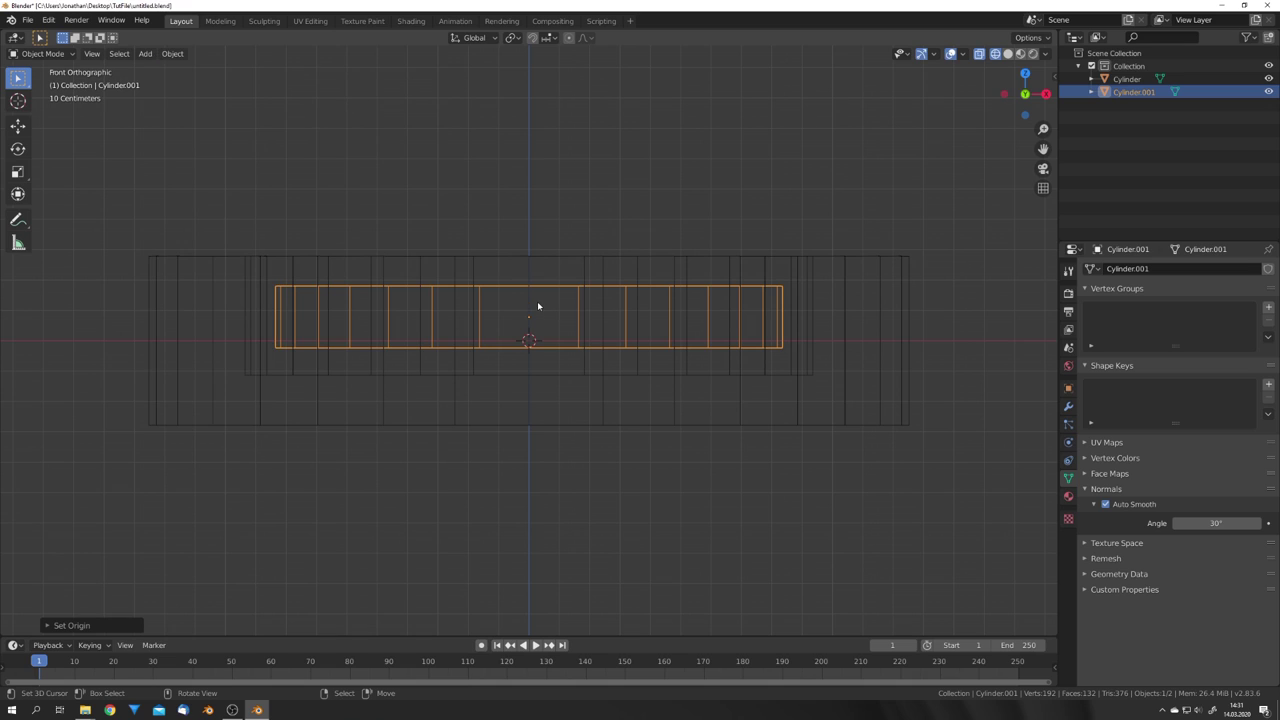
# Add a cube, enlarge it to be wider than the container, and stretch it about 2.66 times along Z
pyautogui.scroll(-2, 570, 302)
pyautogui.moveTo(571, 305); pyautogui.dragTo(625, 370, button='middle')
pyautogui.hotkey('shift', 'z')
pyautogui.hotkey('shift', 'a')
pyautogui.moveTo(629, 371)
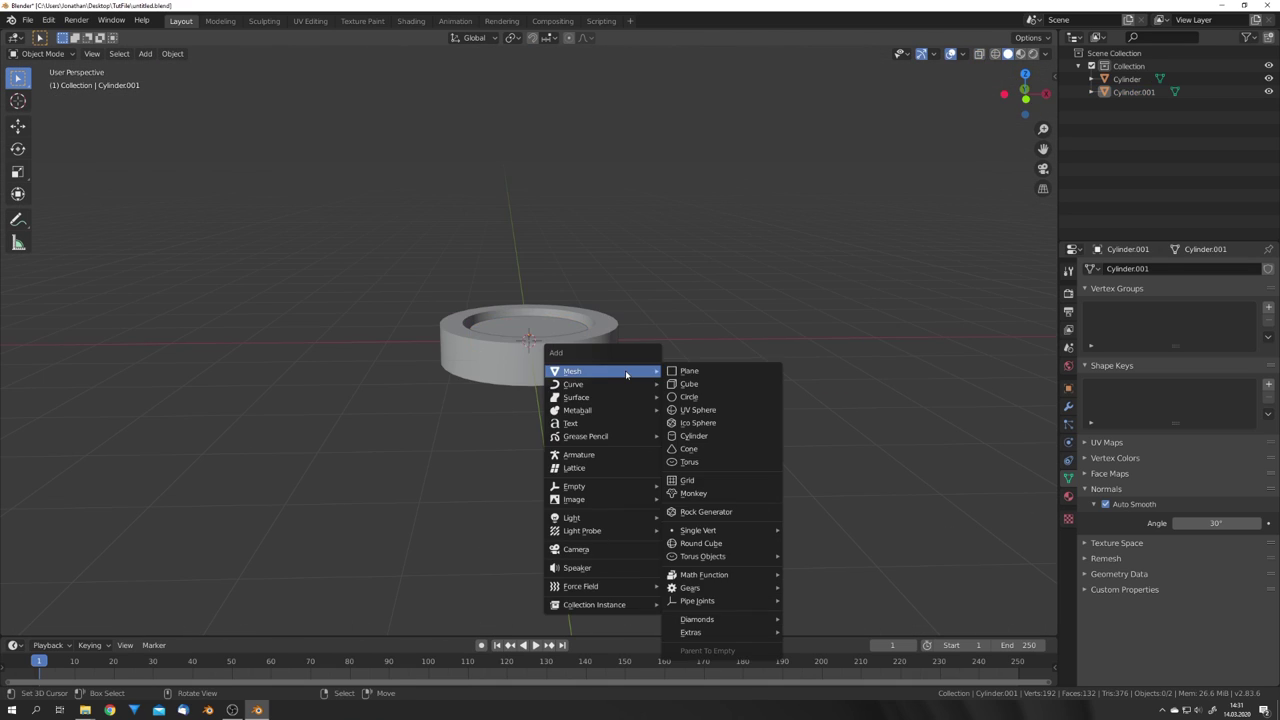
pyautogui.click(700, 387)
pyautogui.press('KP_1')
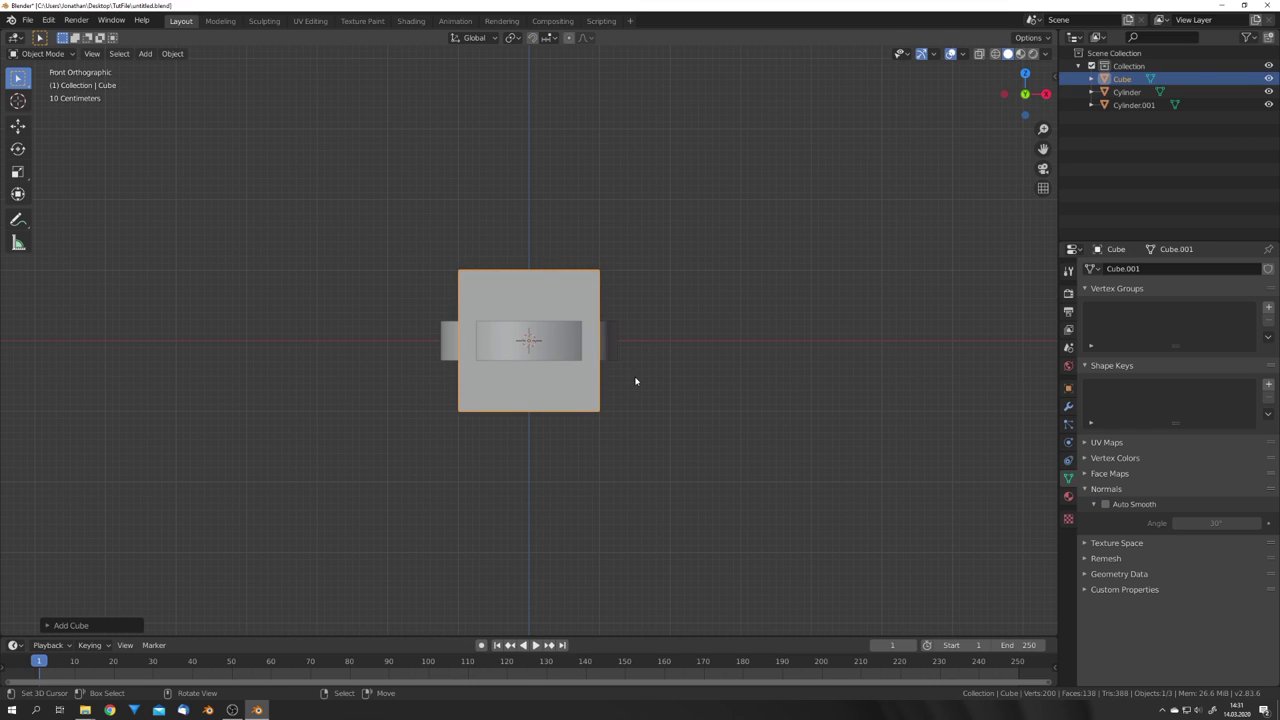
pyautogui.hotkey('shift', 'z')
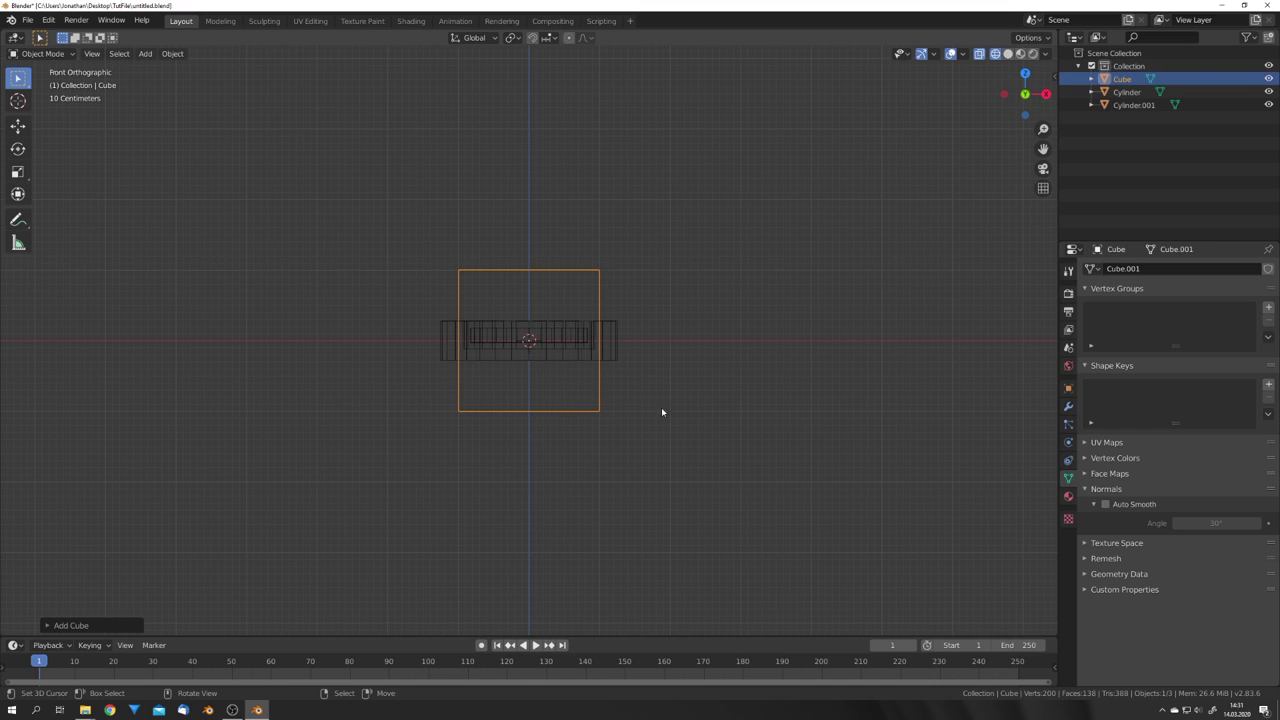
pyautogui.press('s')
pyautogui.press('z')
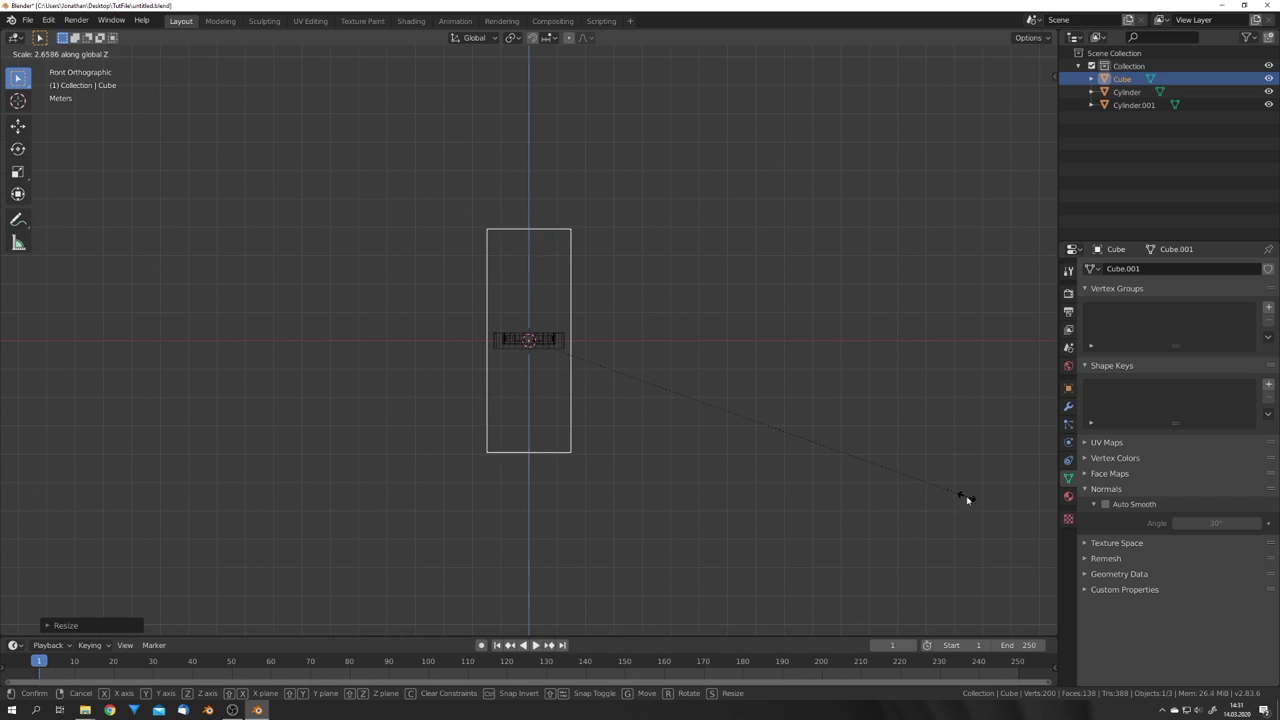
pyautogui.click(966, 497)
# Move the tall cube up along Z so its base sits just beneath the container, and save the file
pyautogui.press('g')
pyautogui.press('z')
pyautogui.click(672, 364)
pyautogui.moveTo(668, 365); pyautogui.dragTo(587, 434, button='middle')
pyautogui.scroll(5, 591, 401)
pyautogui.hotkey('ctrl', 's')
pyautogui.scroll(3, 598, 425)
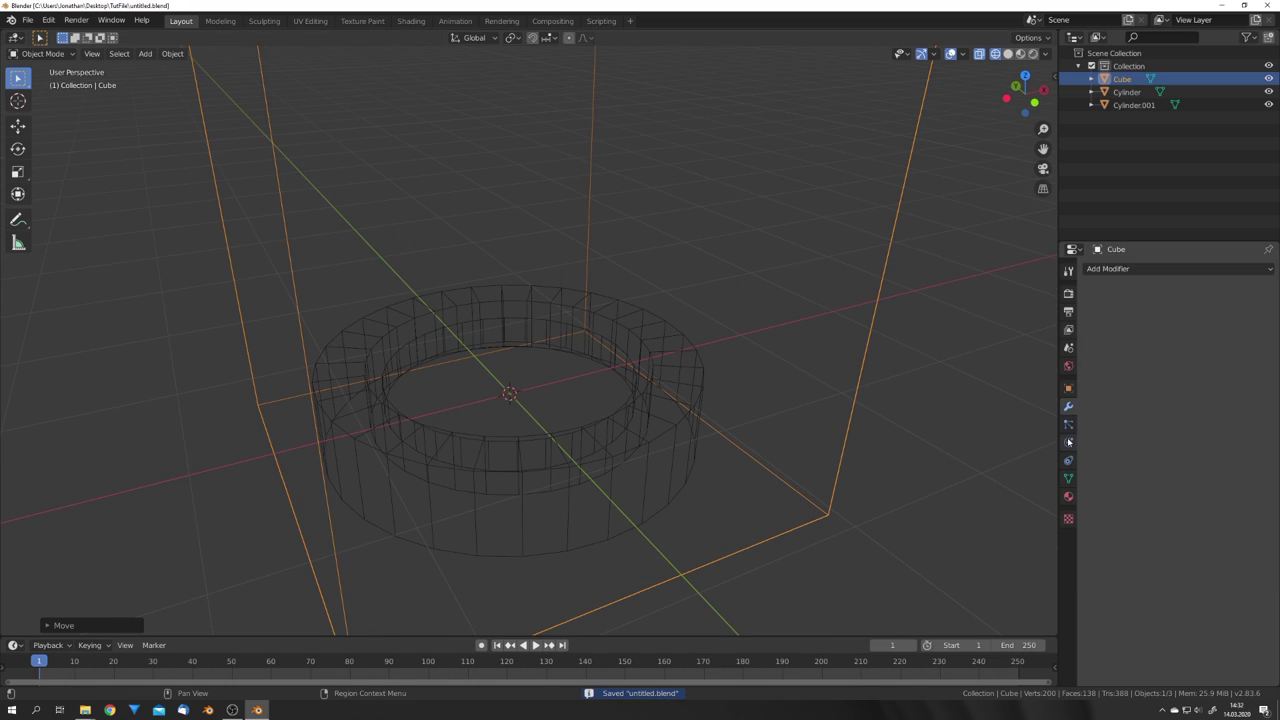
# Enable fluid physics on the cube and set its type to Domain
pyautogui.click(1068, 442)
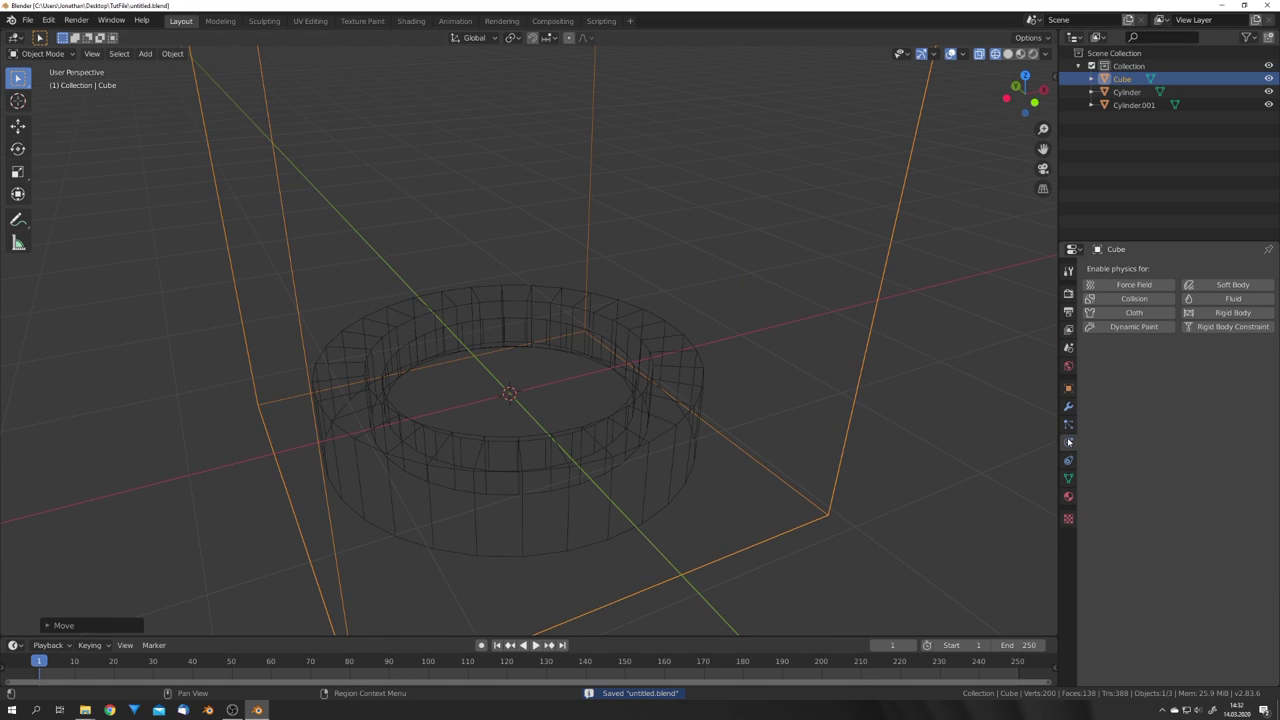
pyautogui.click(1233, 298)
pyautogui.click(1209, 366)
pyautogui.click(1190, 394)
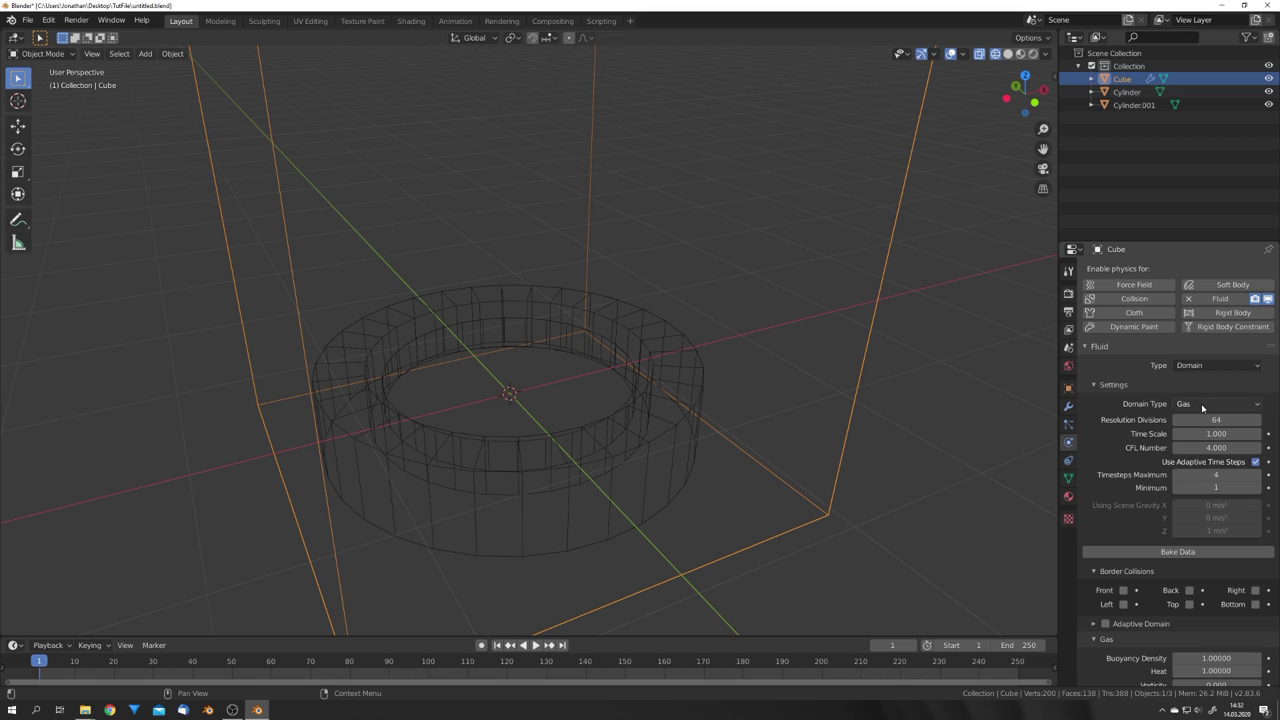
# Enable fluid physics on the outer container and set its type to Effector
pyautogui.click(686, 403)
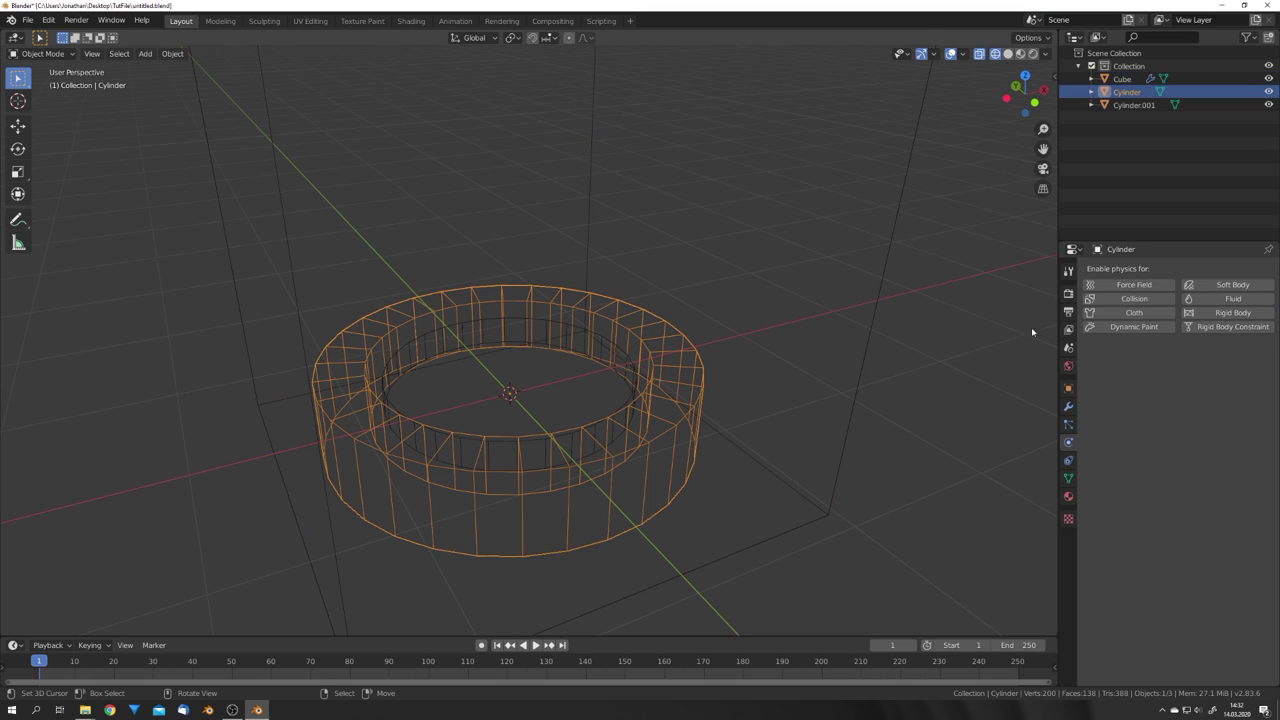
pyautogui.click(1200, 366)
pyautogui.click(1195, 430)
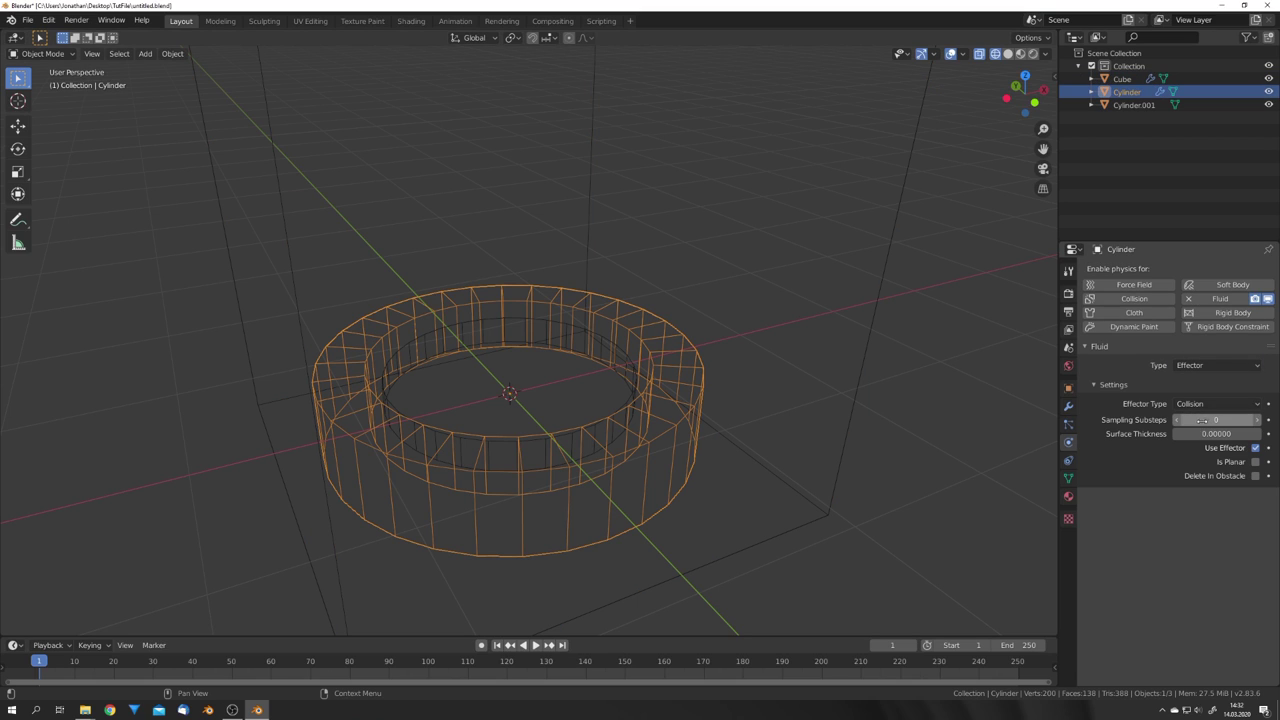
# Enable fluid physics on the inner cylinder as a Flow object with Liquid flow type and 10 sampling substeps, and save the file
pyautogui.click(623, 349)
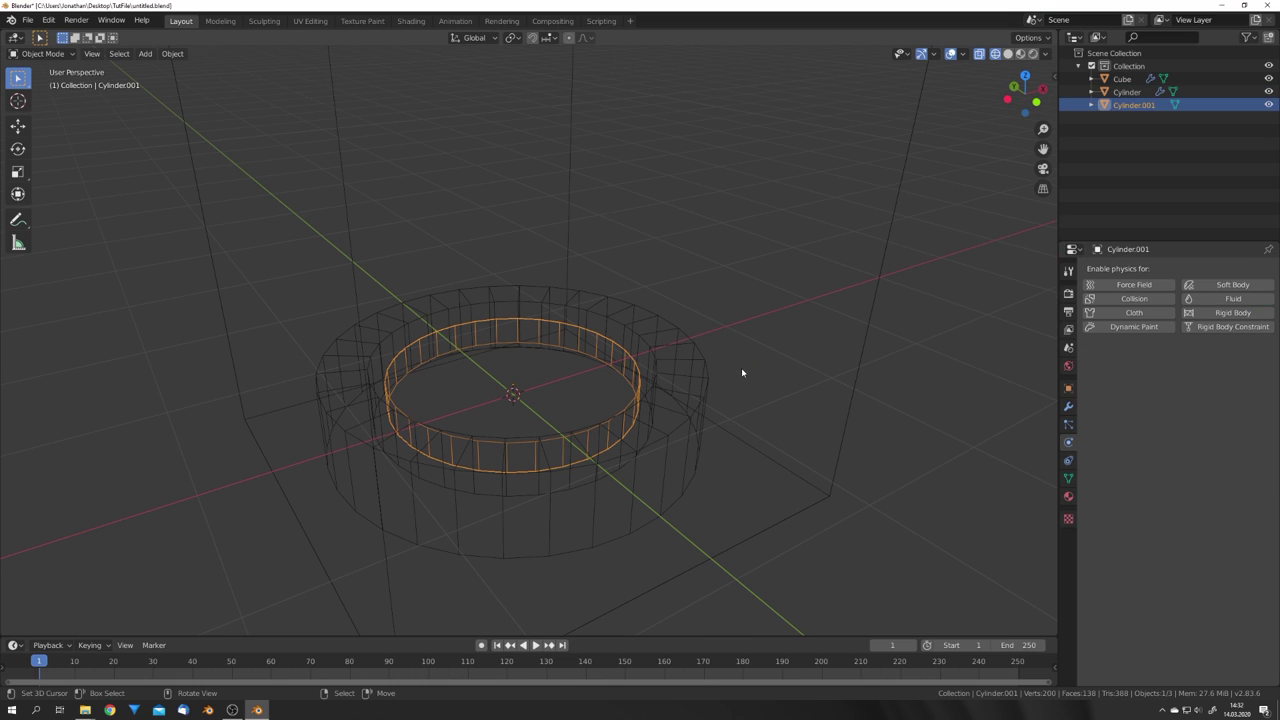
pyautogui.click(1210, 366)
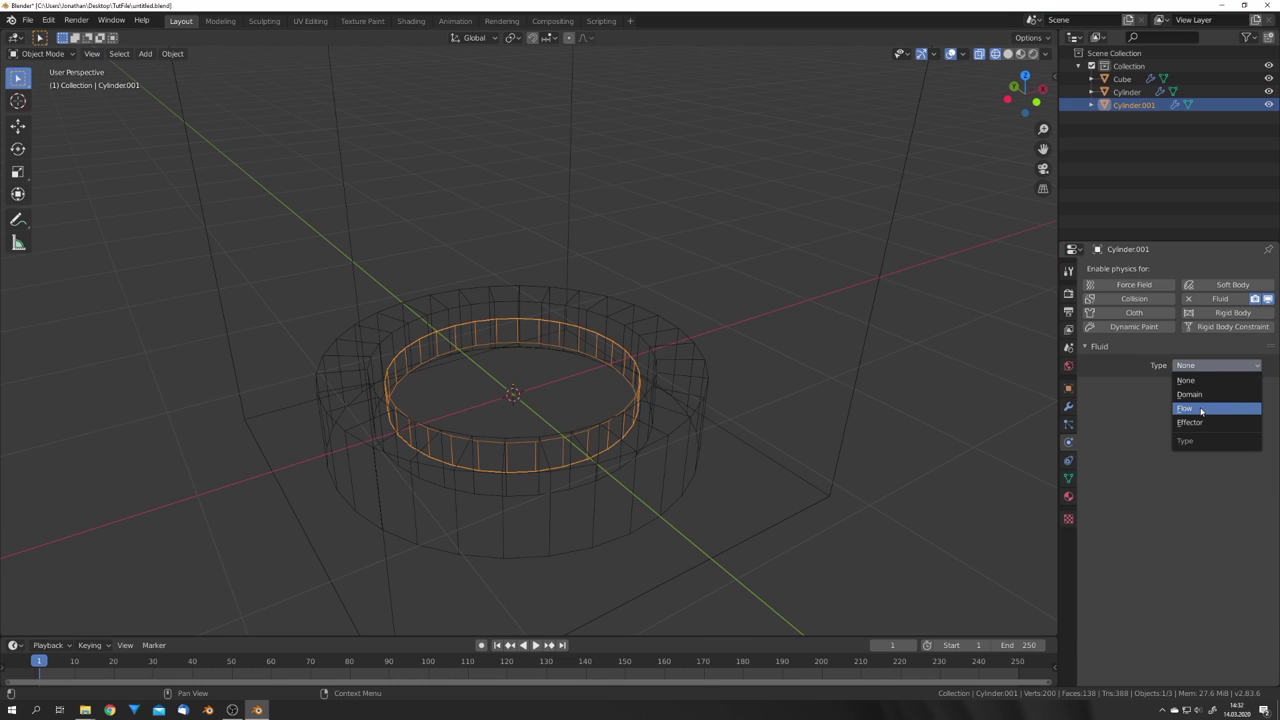
pyautogui.click(1201, 410)
pyautogui.click(1205, 403)
pyautogui.click(1198, 430)
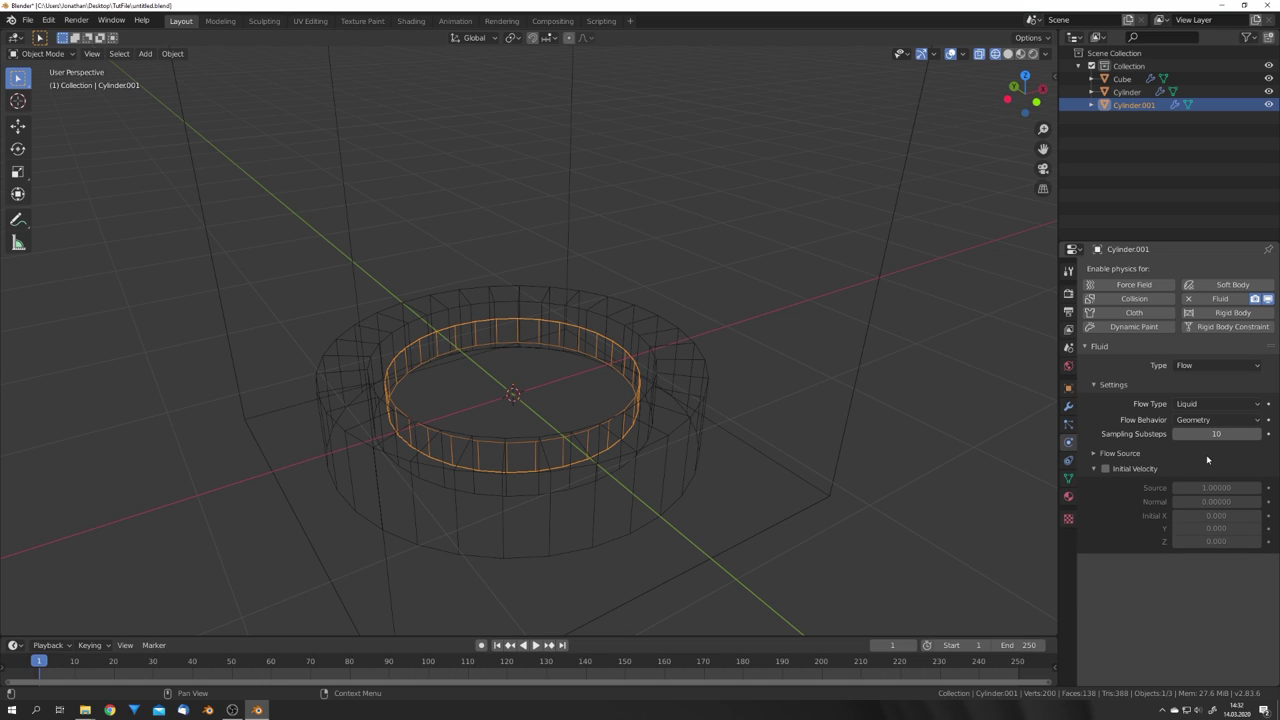
pyautogui.moveTo(889, 386); pyautogui.dragTo(866, 370, button='middle')
pyautogui.hotkey('ctrl', 's')
# Bake the domain cube's fluid data with the Modular cache type
pyautogui.click(865, 370)
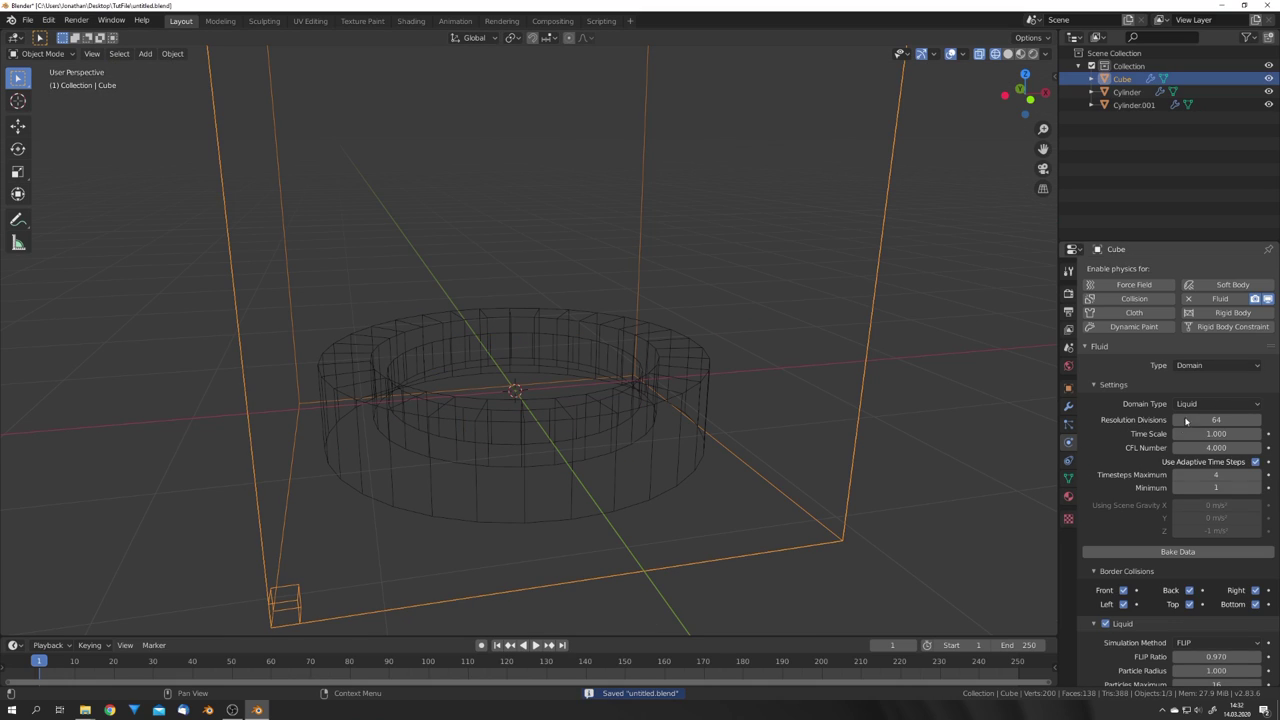
pyautogui.scroll(-12, 1165, 436)
pyautogui.scroll(3, 1165, 440)
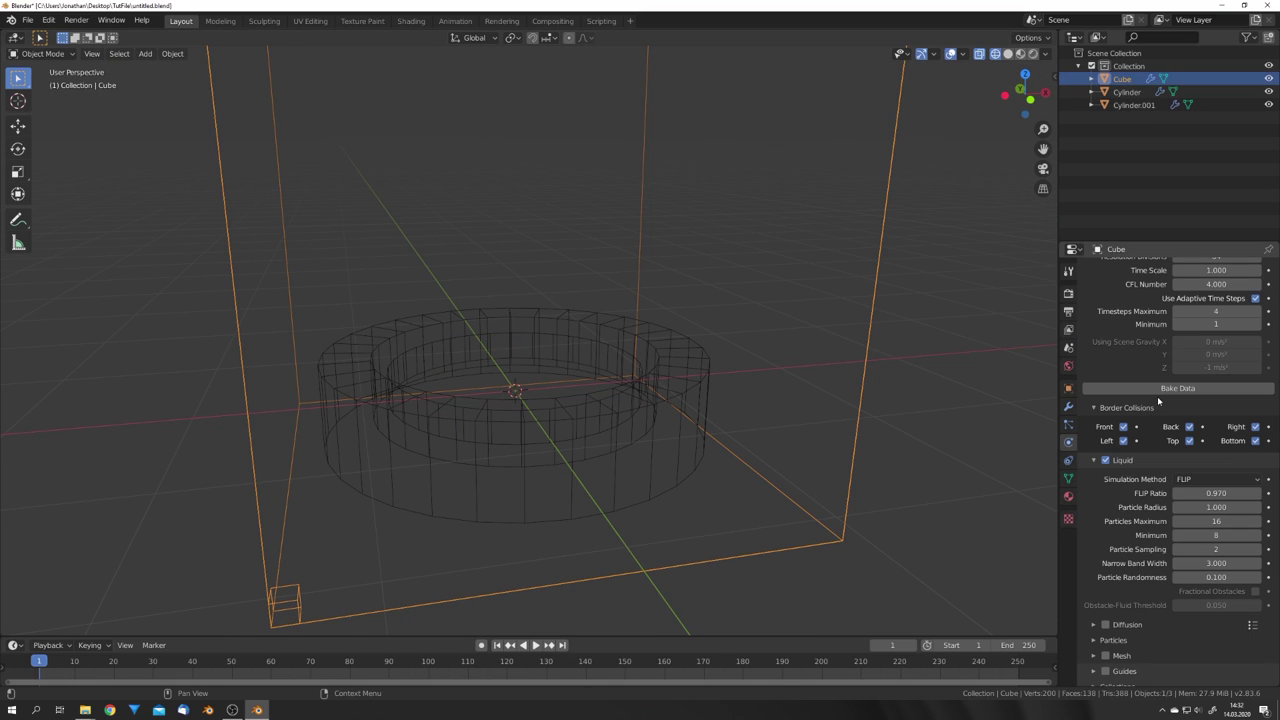
pyautogui.scroll(-4, 1157, 396)
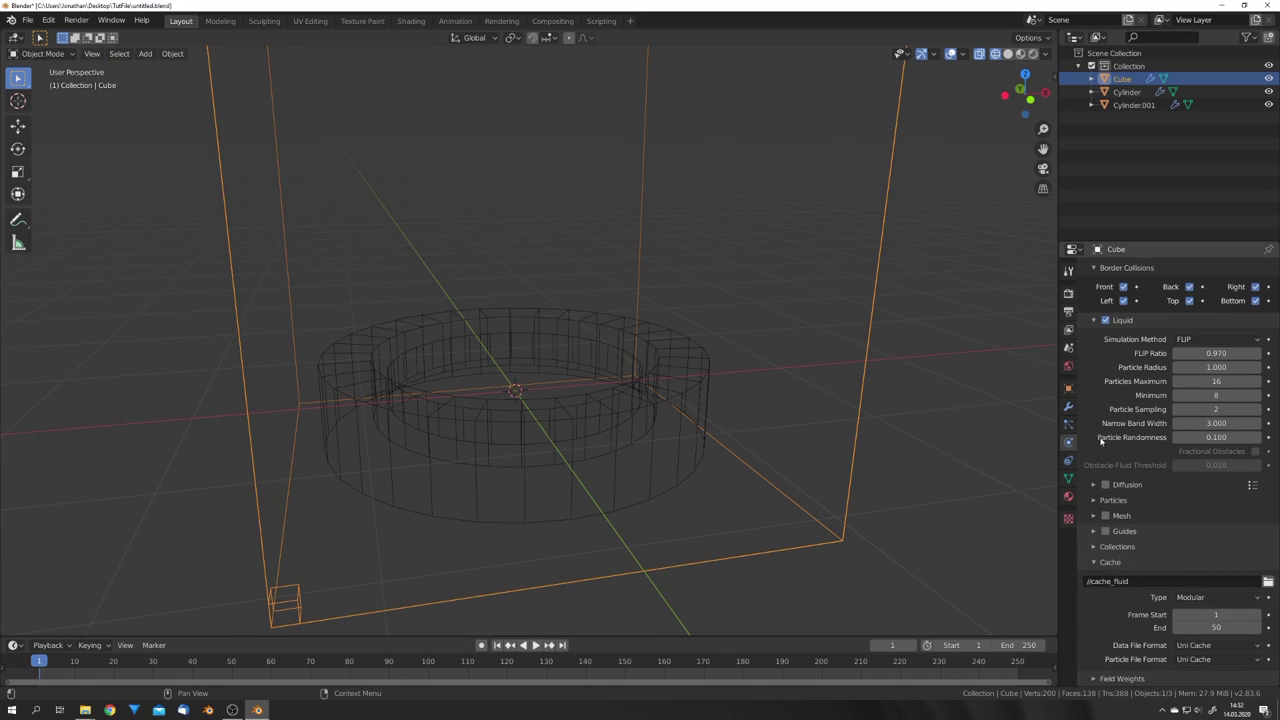
pyautogui.click(1203, 597)
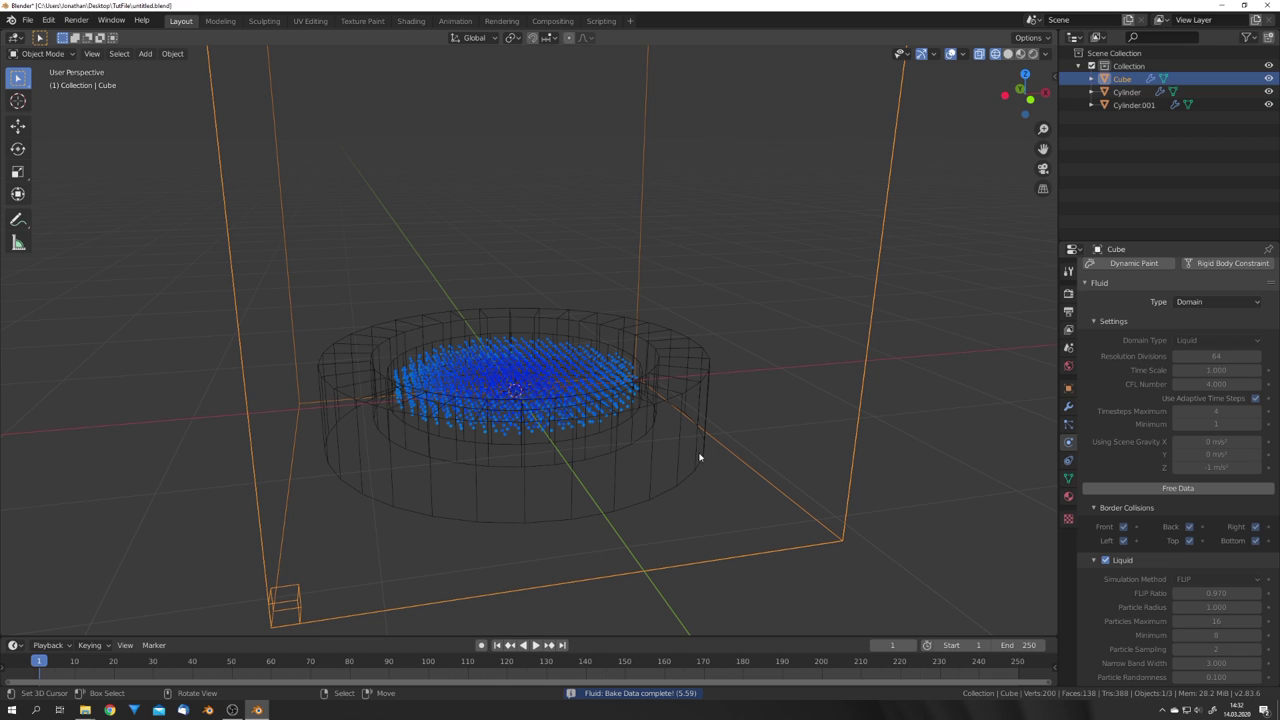
# Play back the baked fluid from the first frame and examine how the particles behave inside the container
pyautogui.moveTo(699, 457); pyautogui.dragTo(629, 431, button='middle')
pyautogui.press('space')
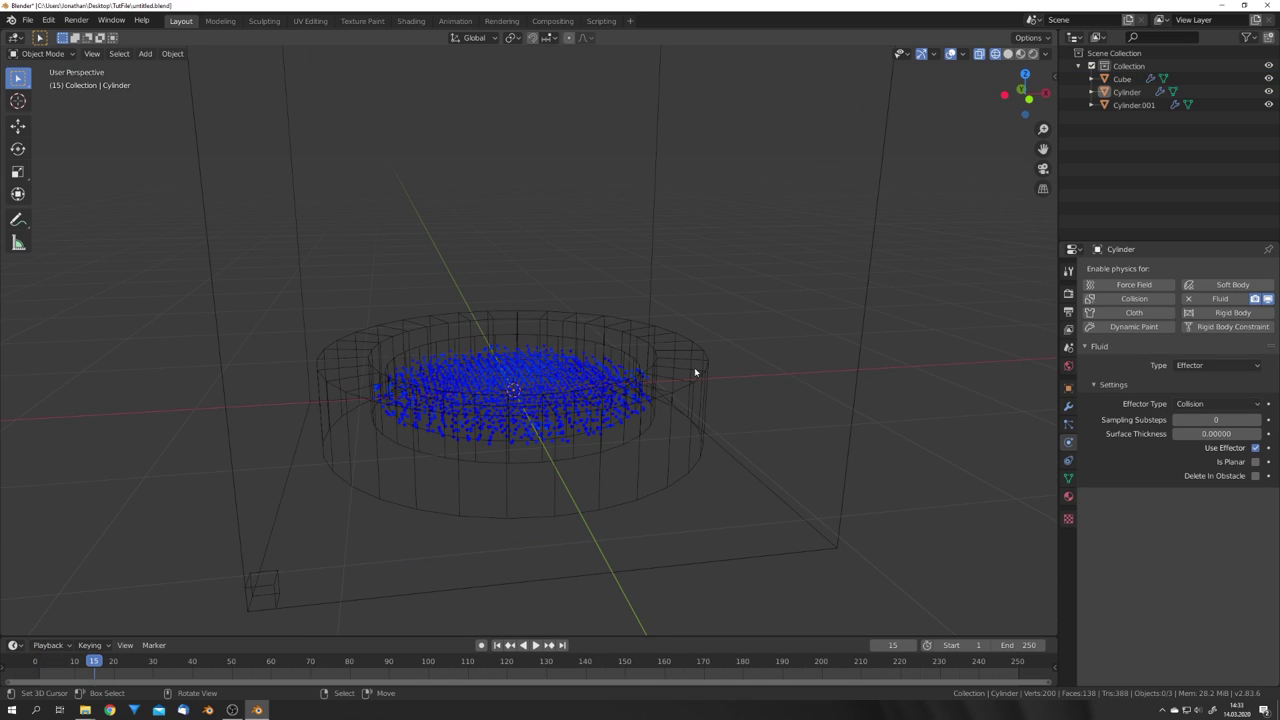
pyautogui.click(695, 371)
pyautogui.hotkey('shift', 'Left')
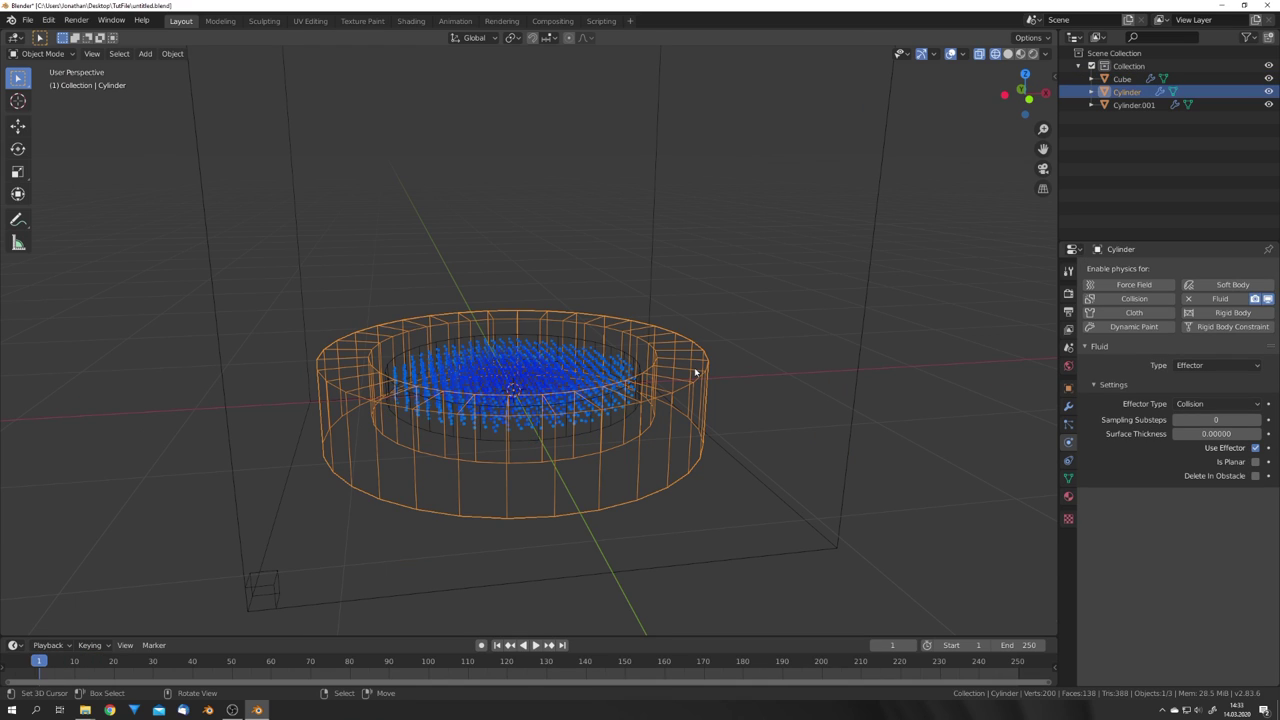
pyautogui.press('space')
pyautogui.moveTo(603, 440); pyautogui.dragTo(574, 420, button='middle')
pyautogui.press('space')
pyautogui.scroll(1, 588, 457)
pyautogui.scroll(4, 587, 452)
pyautogui.scroll(-7, 586, 451)
pyautogui.scroll(6, 575, 422)
# Add a UV sphere at the container's centre and scale it down to a small ball much narrower than the emitter
pyautogui.hotkey('shift', 'a')
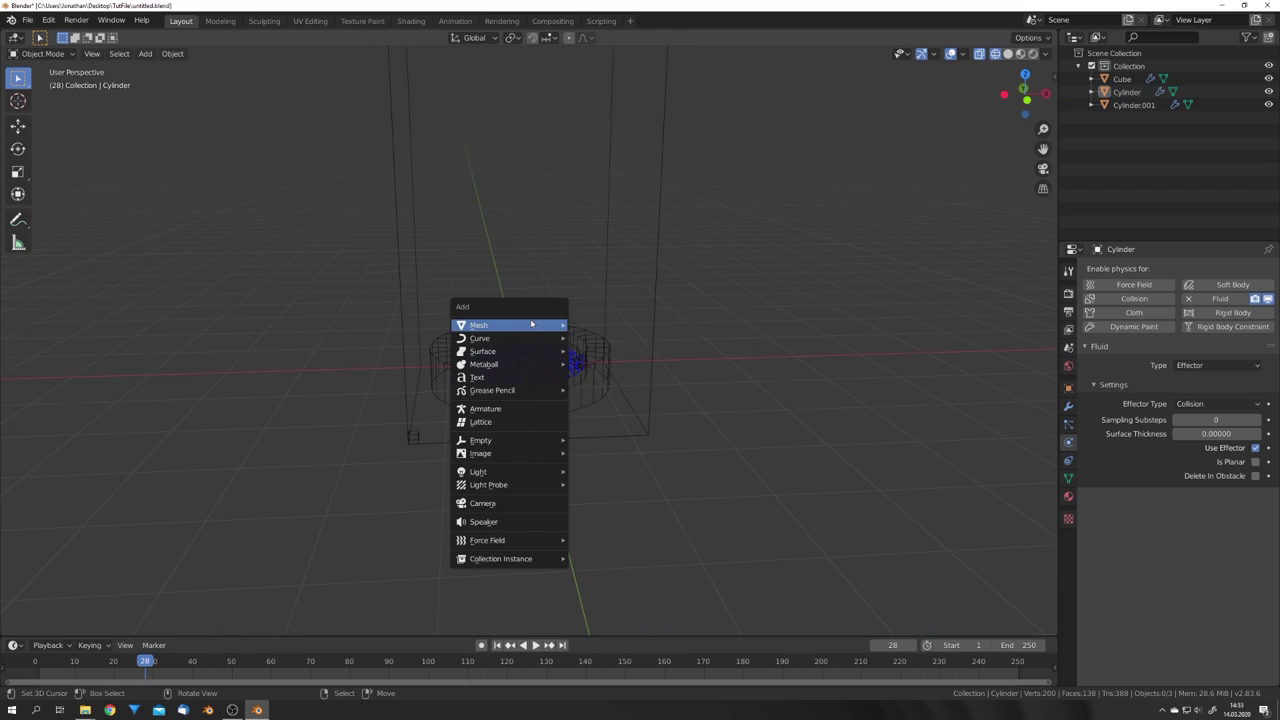
pyautogui.moveTo(532, 325)
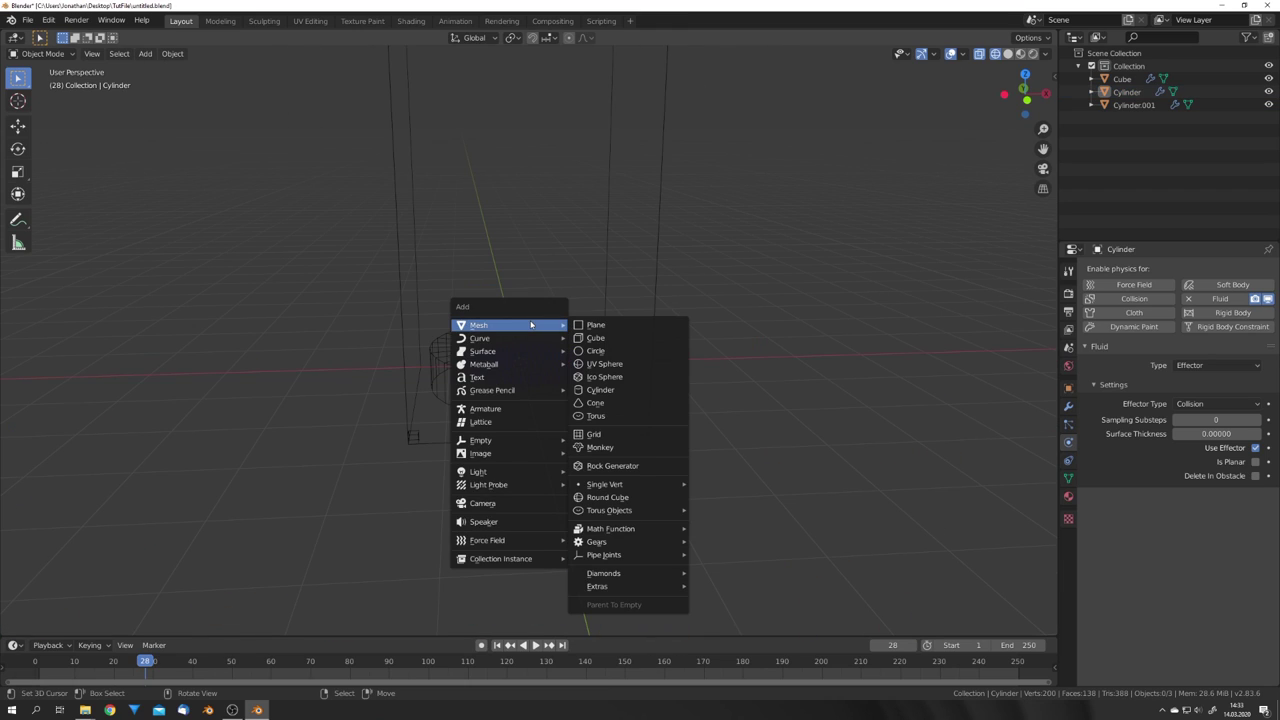
pyautogui.click(600, 364)
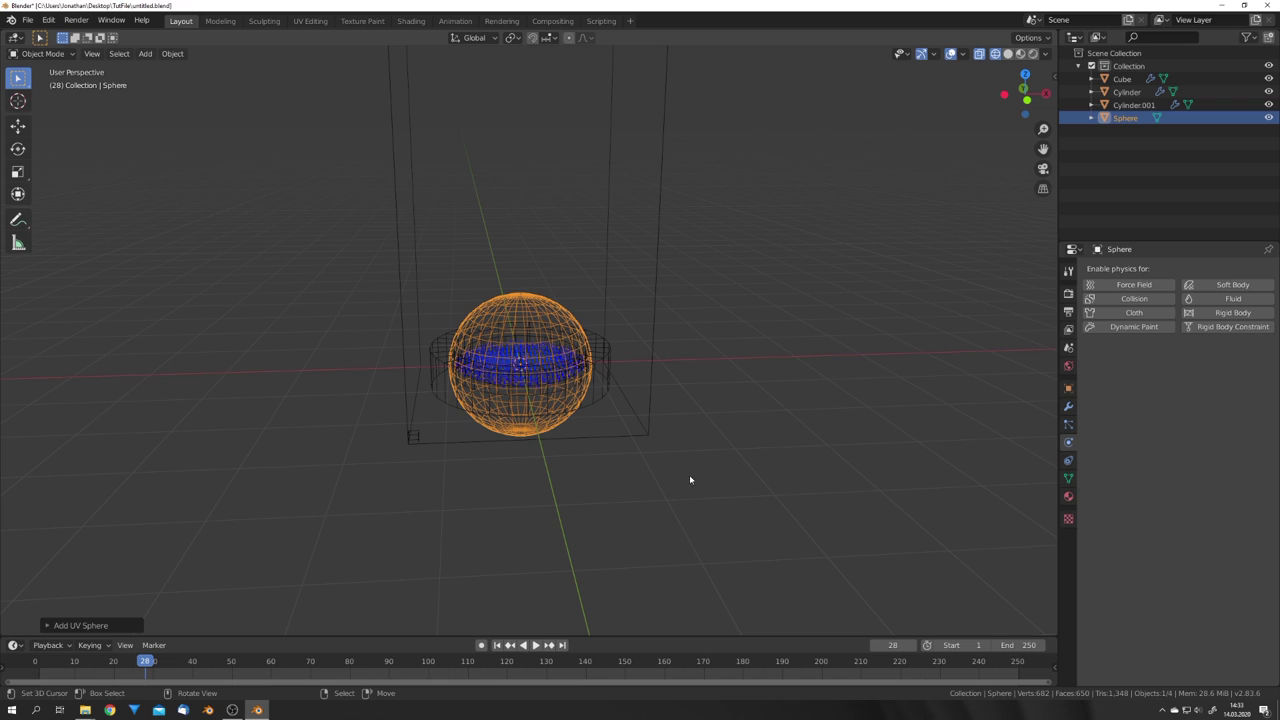
pyautogui.press('s')
pyautogui.click(565, 387)
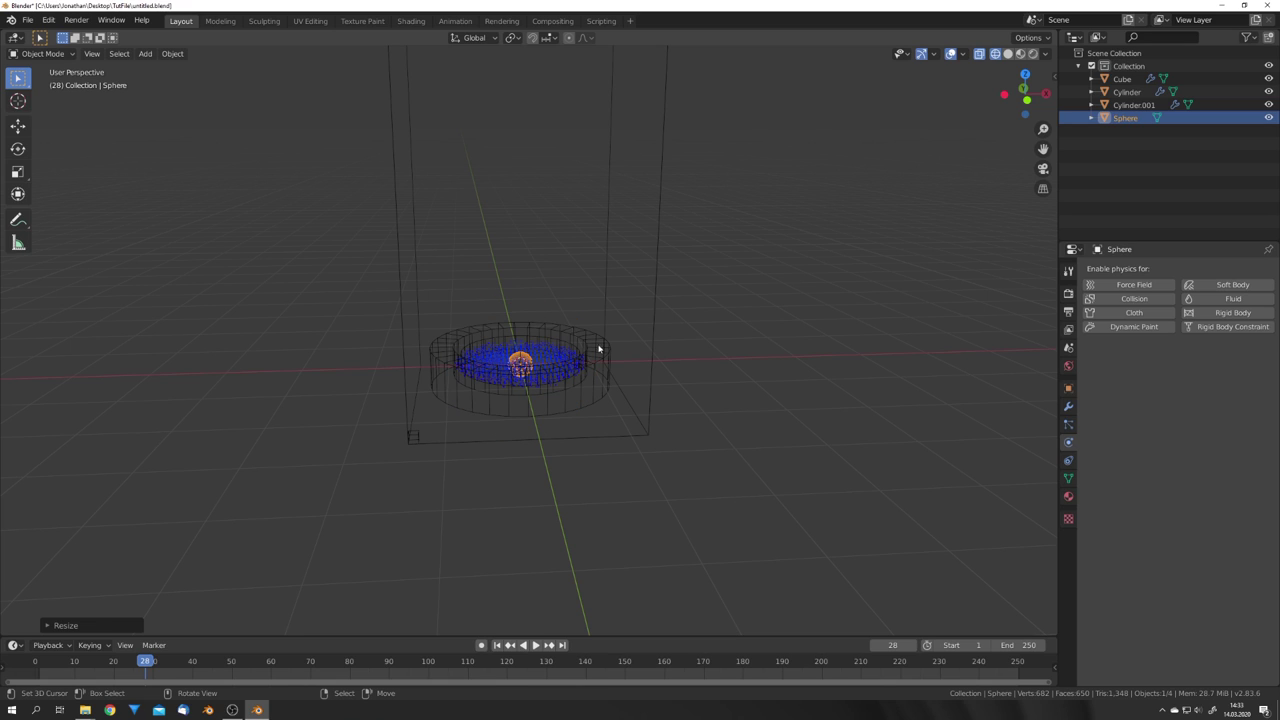
pyautogui.scroll(4, 561, 395)
pyautogui.moveTo(557, 398); pyautogui.dragTo(593, 414, button='middle')
# Move the small sphere straight down along Z to below the container
pyautogui.press('g')
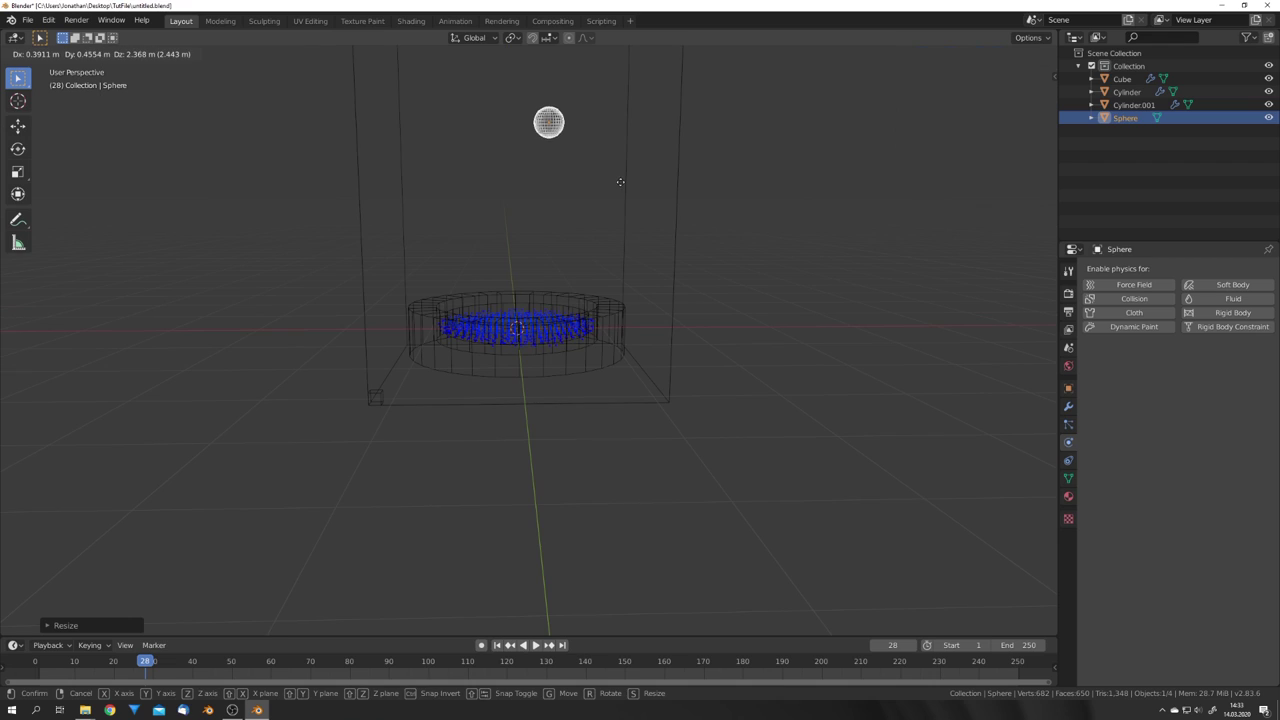
pyautogui.press('z')
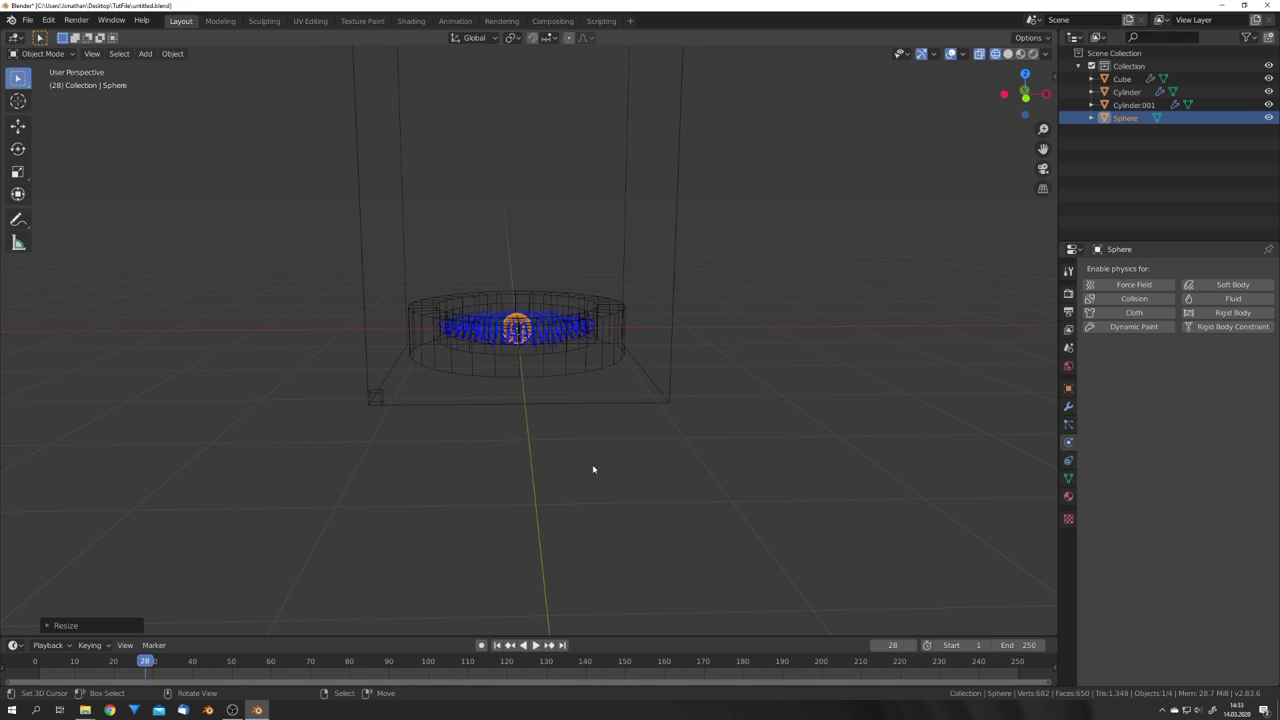
pyautogui.scroll(3, 592, 464)
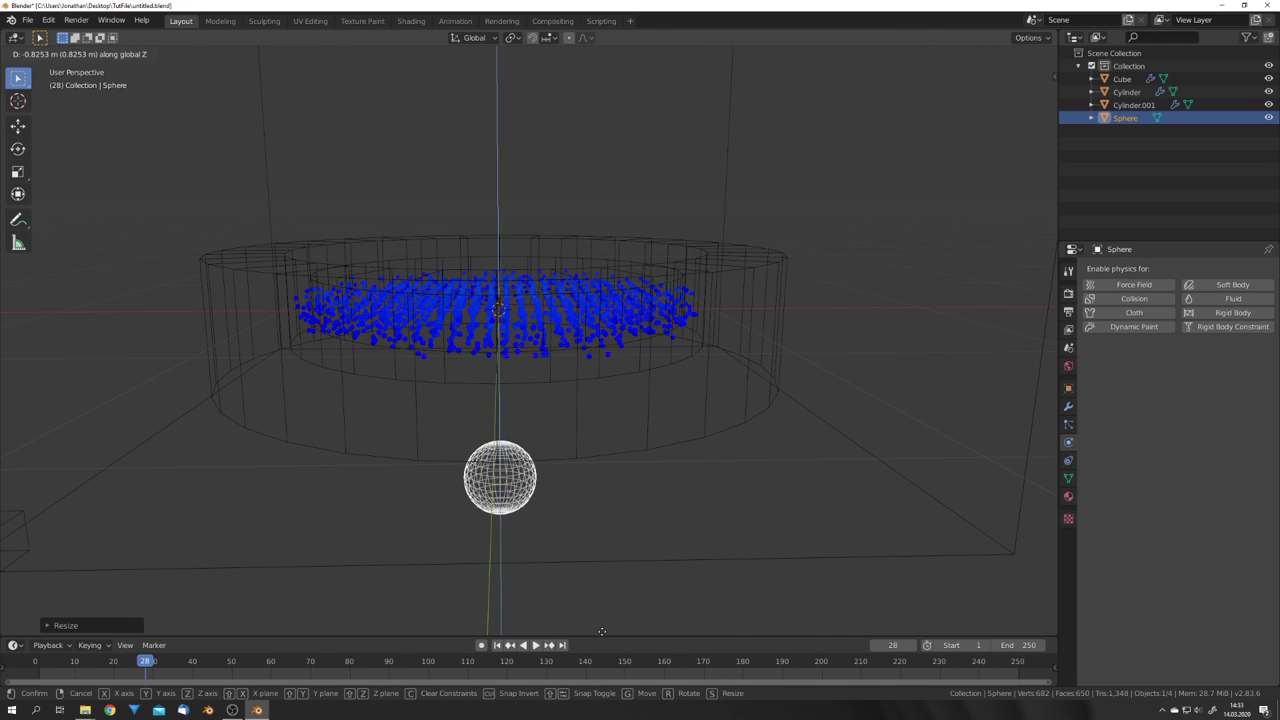
pyautogui.click(524, 531)
pyautogui.scroll(-3, 524, 531)
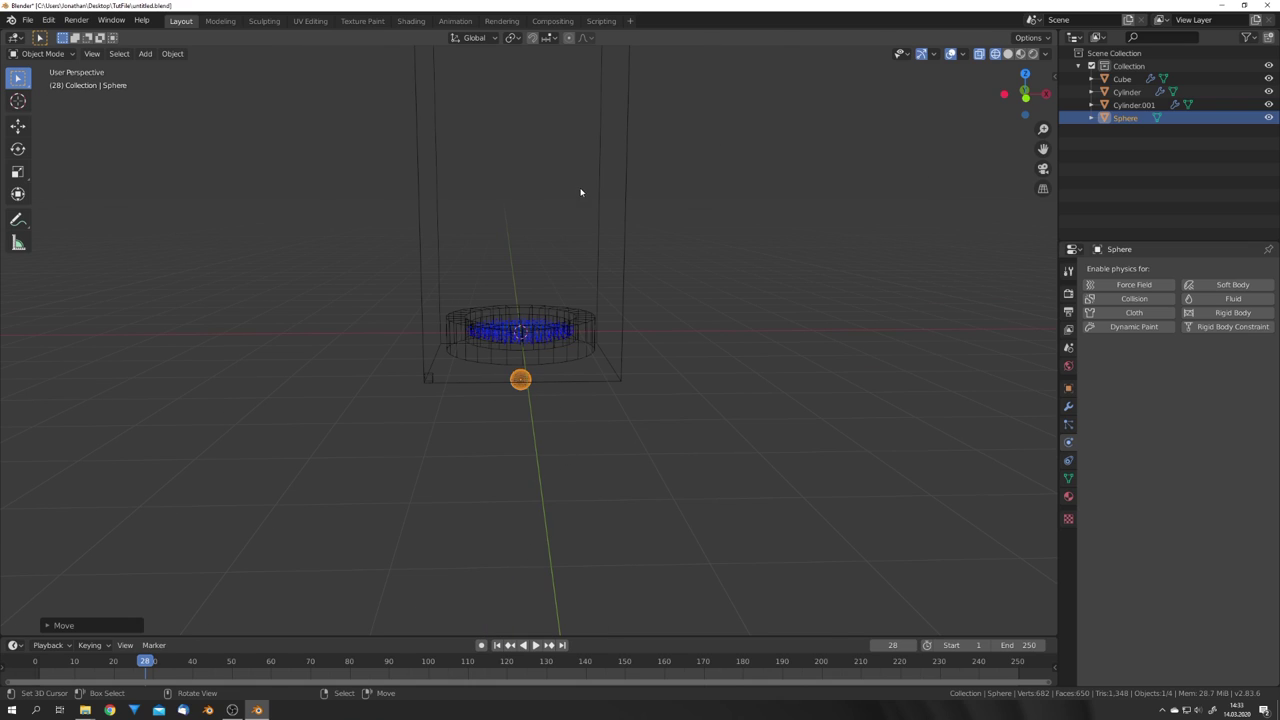
pyautogui.scroll(-4, 578, 240)
pyautogui.scroll(6, 566, 440)
# Return to the first frame and shrink the sphere to about 0.77 of its size
pyautogui.moveTo(564, 474); pyautogui.dragTo(560, 428, button='middle')
pyautogui.hotkey('shift', 'Left')
pyautogui.press('s')
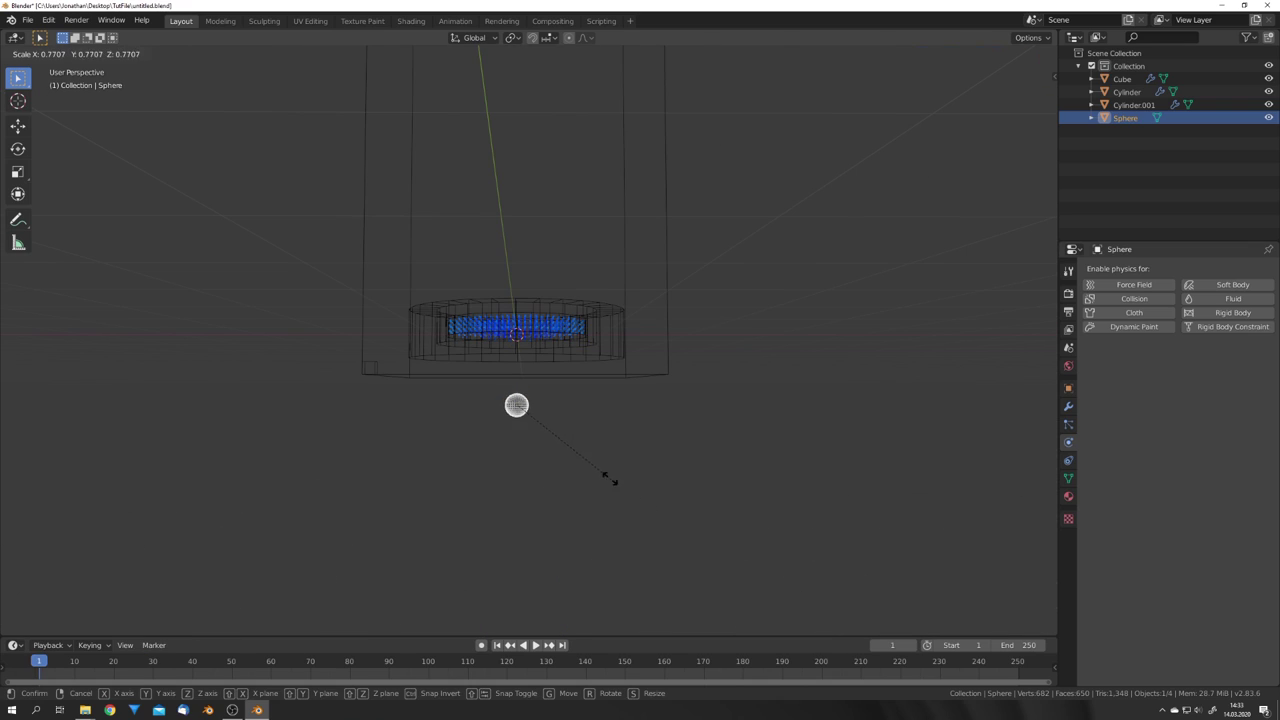
pyautogui.click(606, 476)
# Insert a location keyframe for the sphere at frame 5, with it below the domain
pyautogui.scroll(3, 577, 463)
pyautogui.press('i')
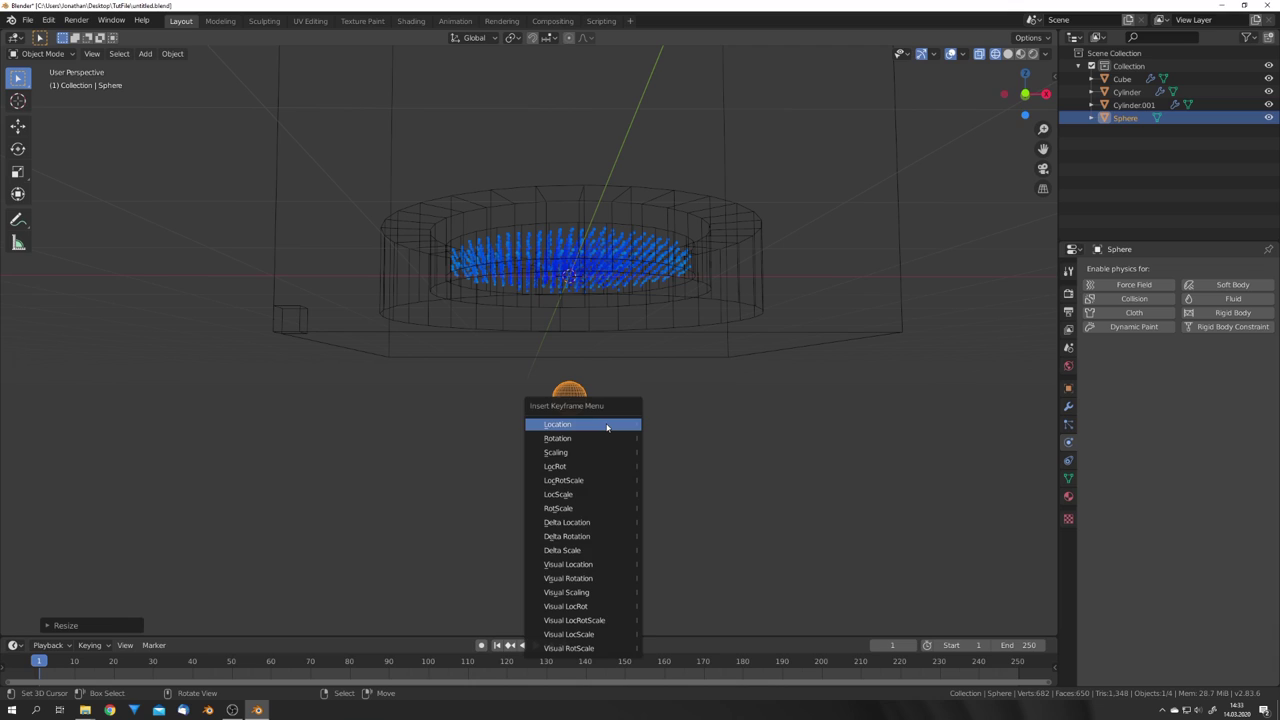
pyautogui.click(606, 428)
pyautogui.press('space')
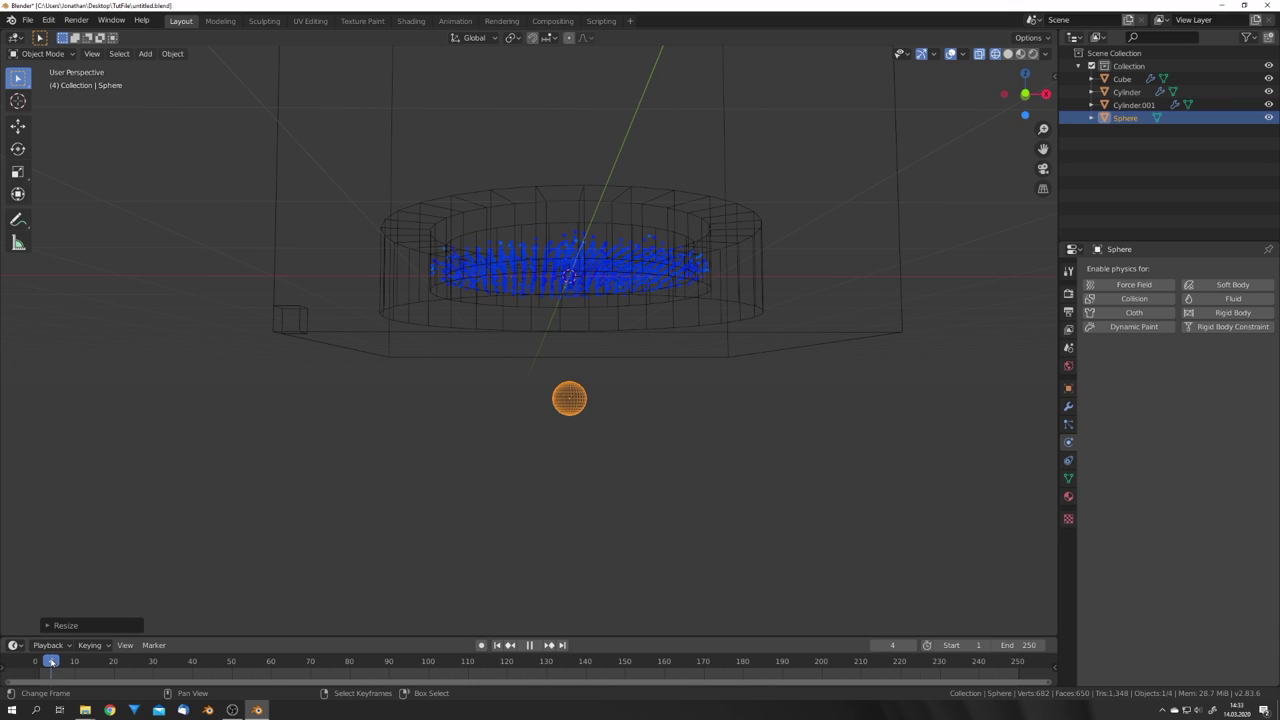
pyautogui.press('i')
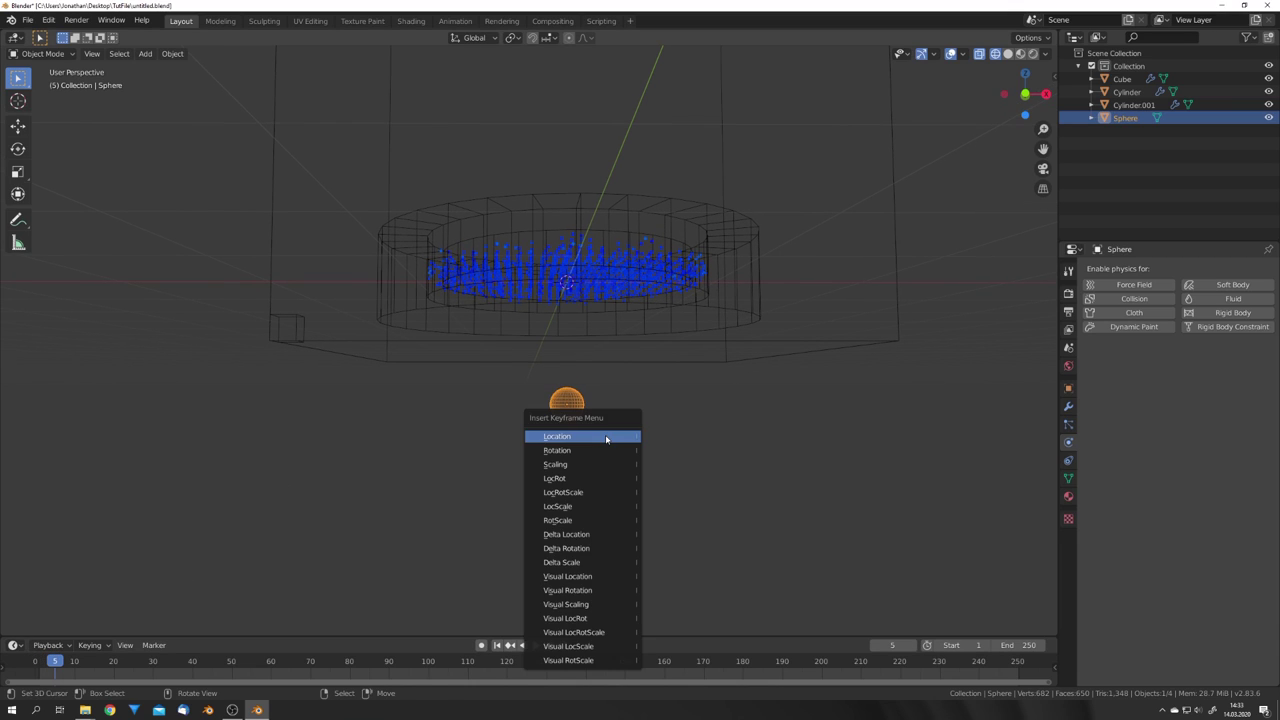
pyautogui.click(606, 437)
# Advance to frame 8 and raise the sphere along Z through the fluid to just above the container's rim
pyautogui.scroll(-4, 600, 437)
pyautogui.press('Right')
pyautogui.press('Right')
pyautogui.press('Right')
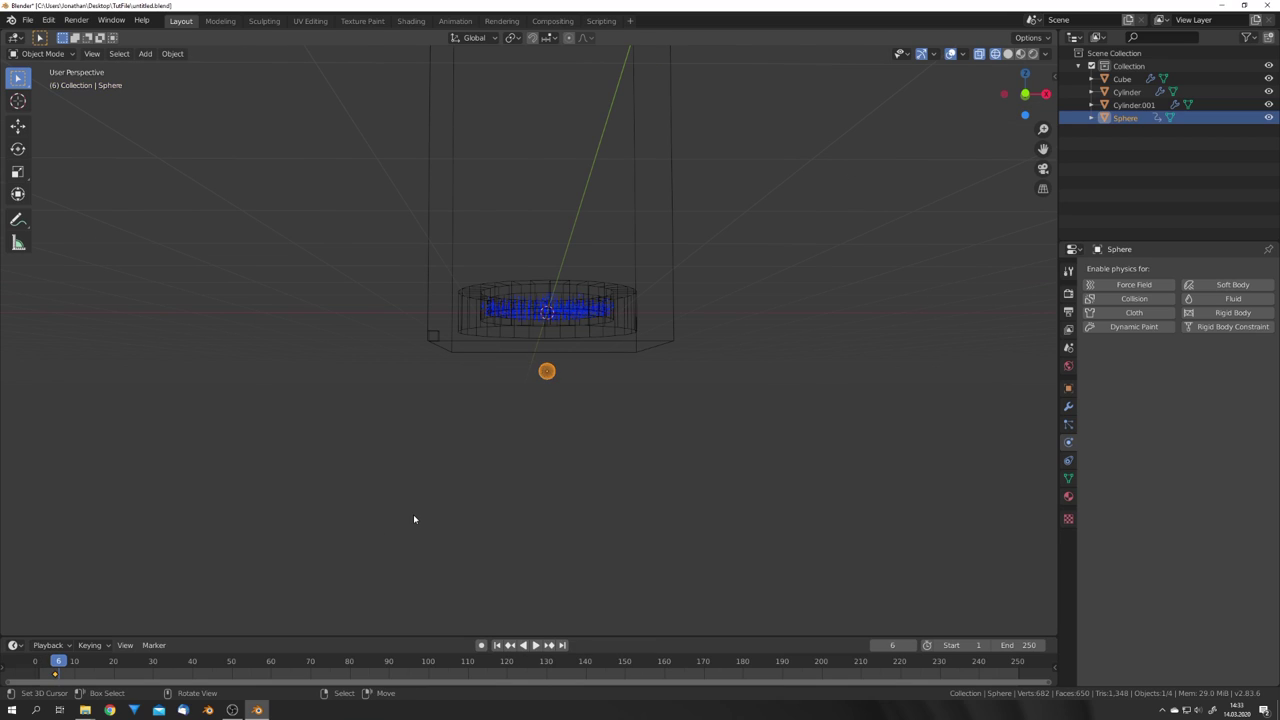
pyautogui.moveTo(509, 464); pyautogui.dragTo(513, 473, button='middle')
pyautogui.scroll(3, 512, 474)
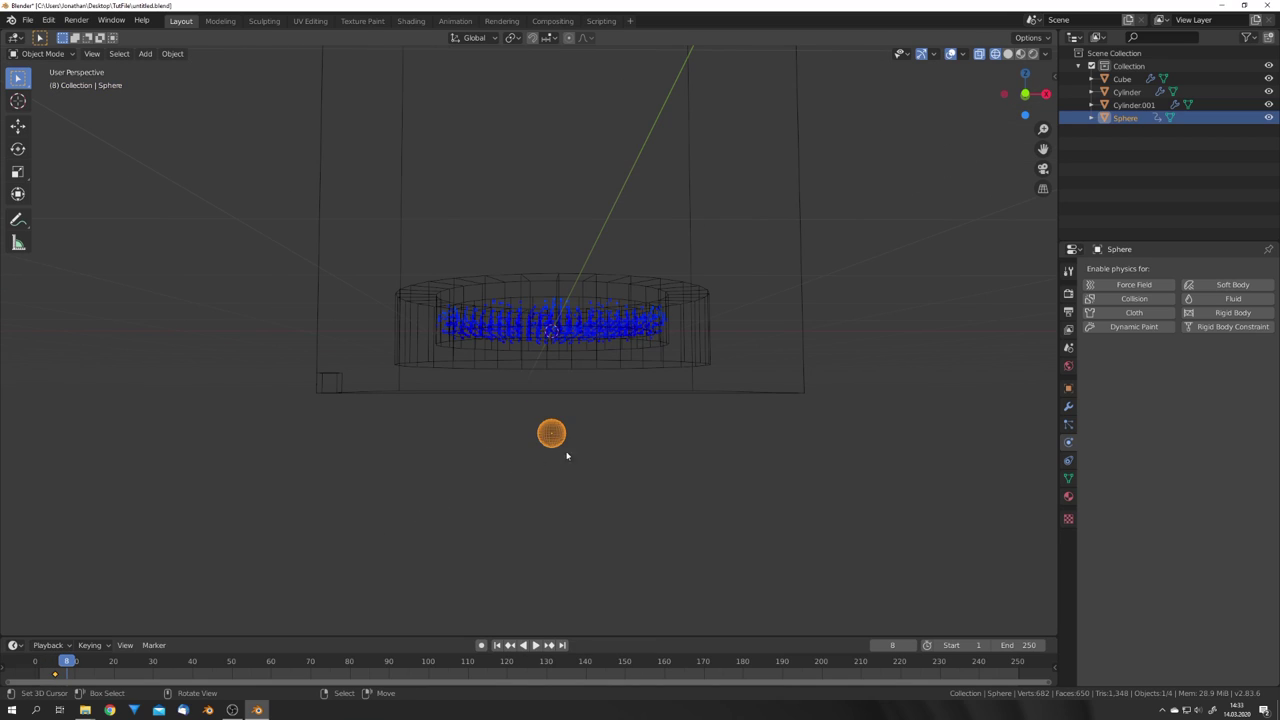
pyautogui.press('g')
pyautogui.press('z')
pyautogui.click(653, 318)
pyautogui.moveTo(686, 408); pyautogui.dragTo(692, 432, button='middle')
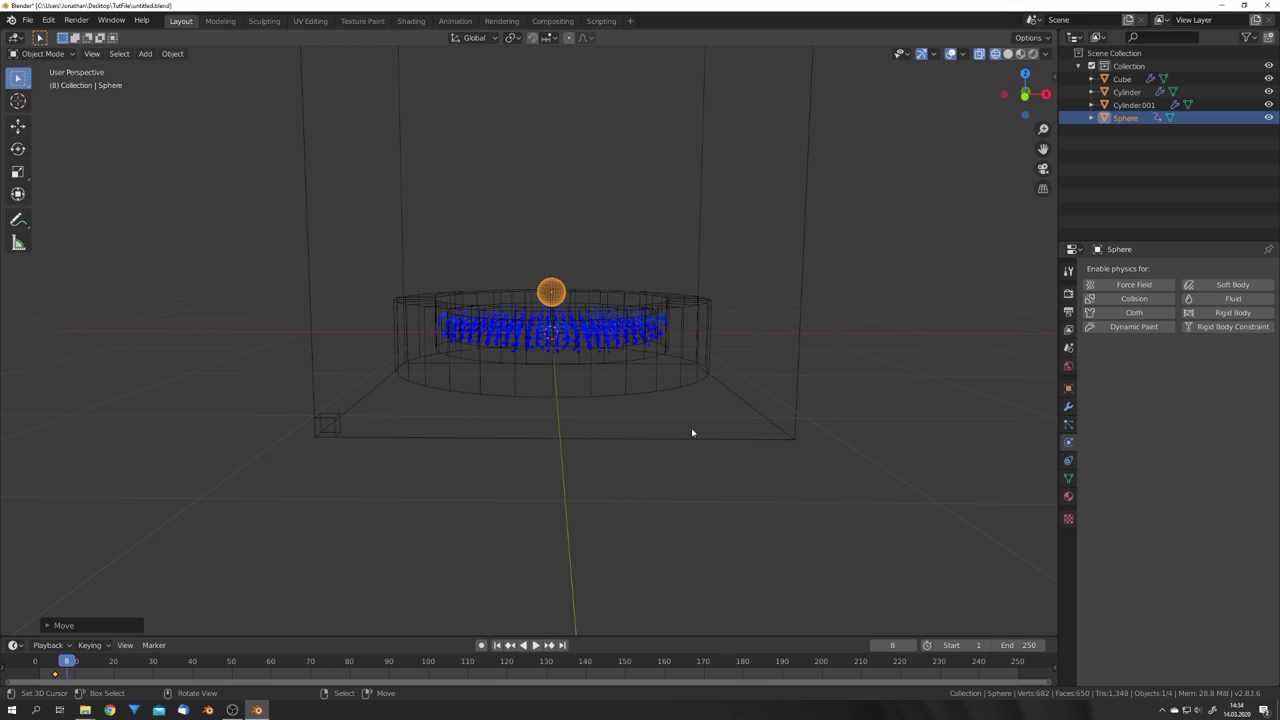
# Lower the sphere slightly along Z to the container's rim and keyframe its location at frame 8
pyautogui.press('g')
pyautogui.press('z')
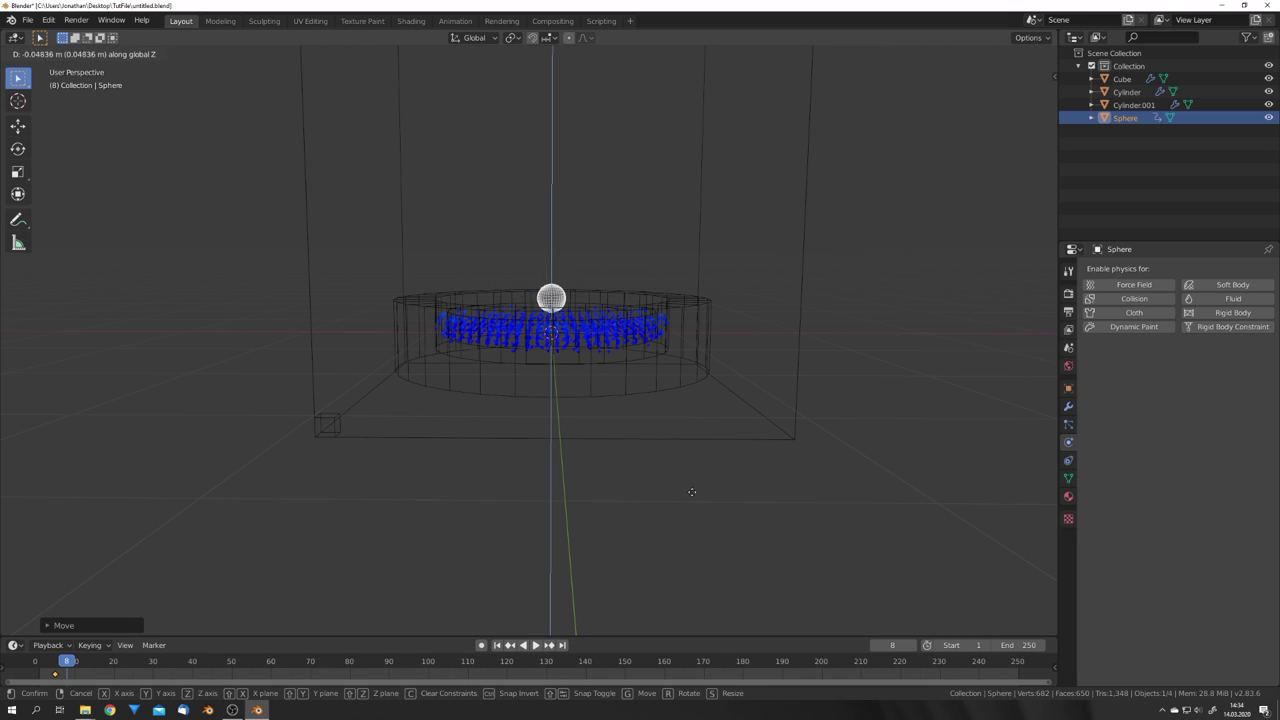
pyautogui.click(678, 432)
pyautogui.press('i')
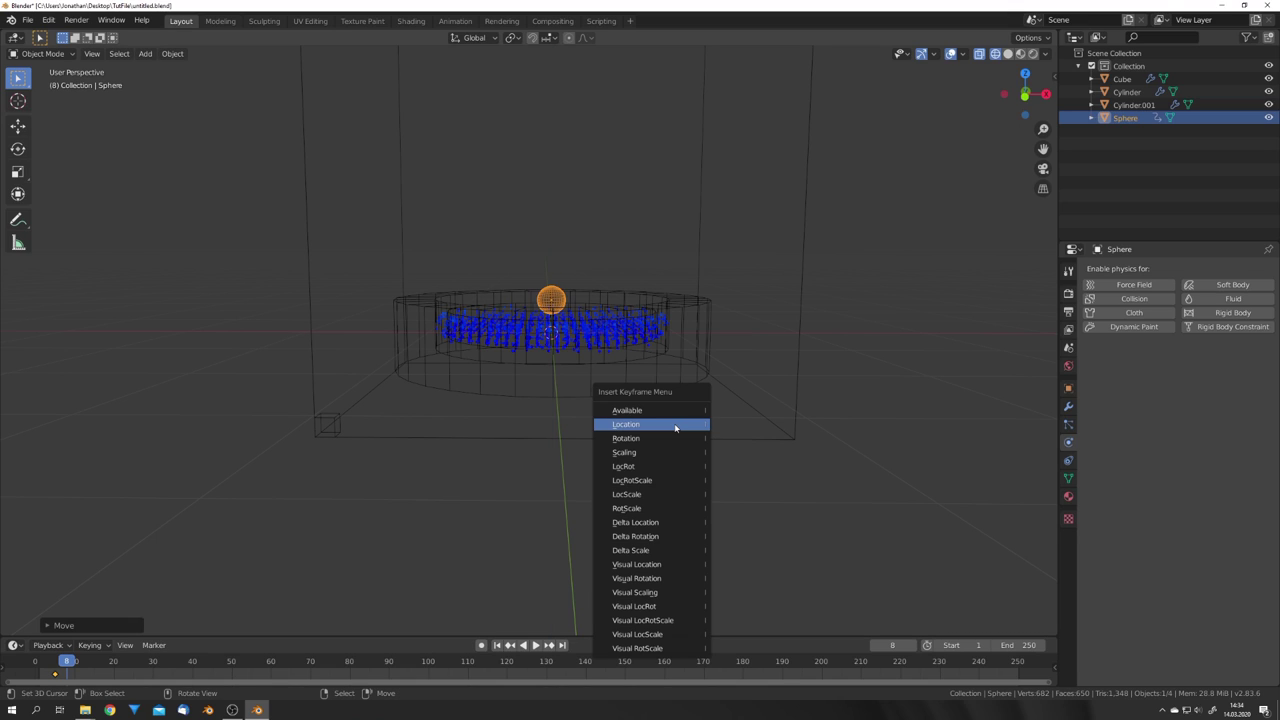
pyautogui.click(675, 428)
# At frame 9, move the sphere sideways and up outside the domain and keyframe its location
pyautogui.press('Right')
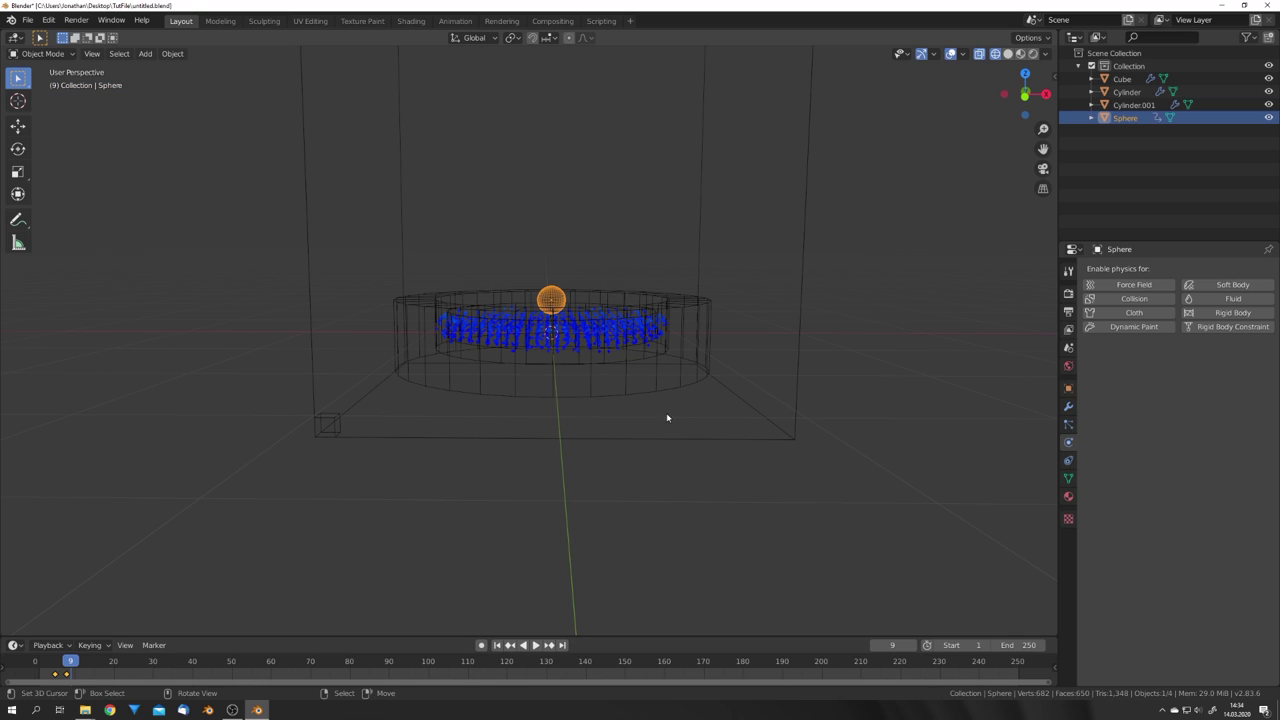
pyautogui.press('g')
pyautogui.click(339, 325)
pyautogui.press('i')
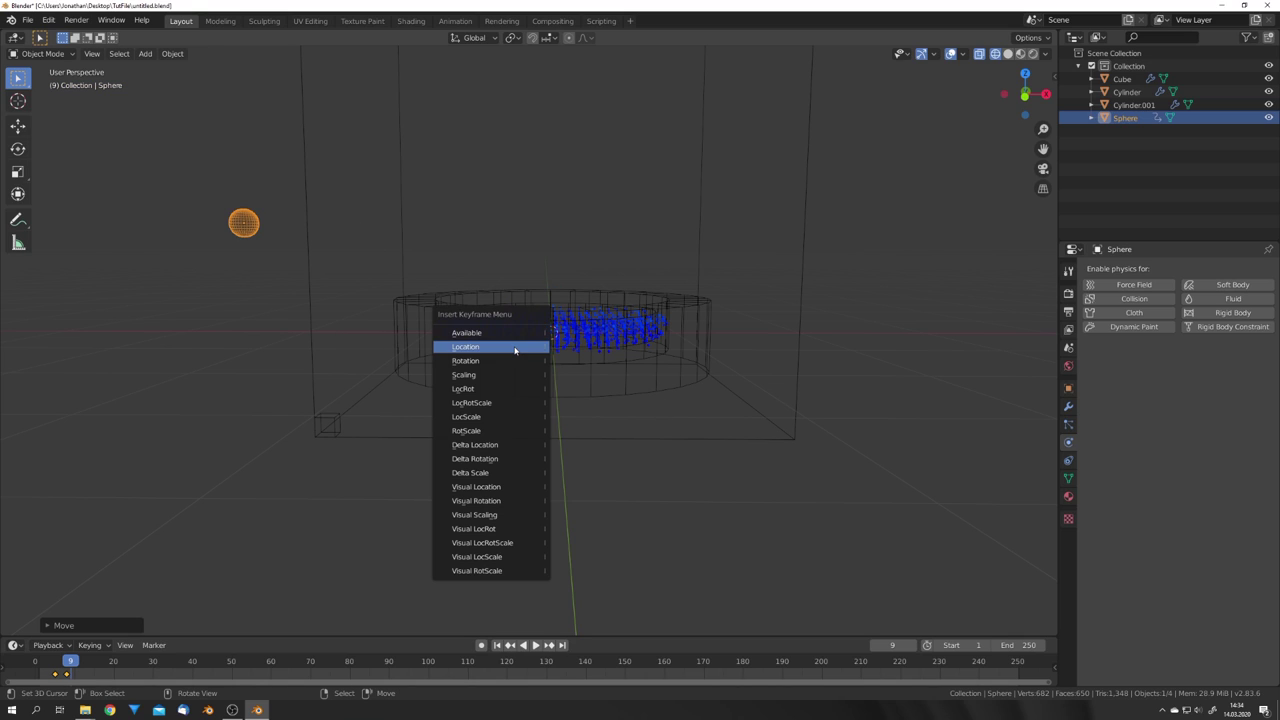
pyautogui.click(515, 347)
pyautogui.click(505, 372)
# Play the animation to check the sphere's keyframed movement through the container and out of the domain
pyautogui.press('space')
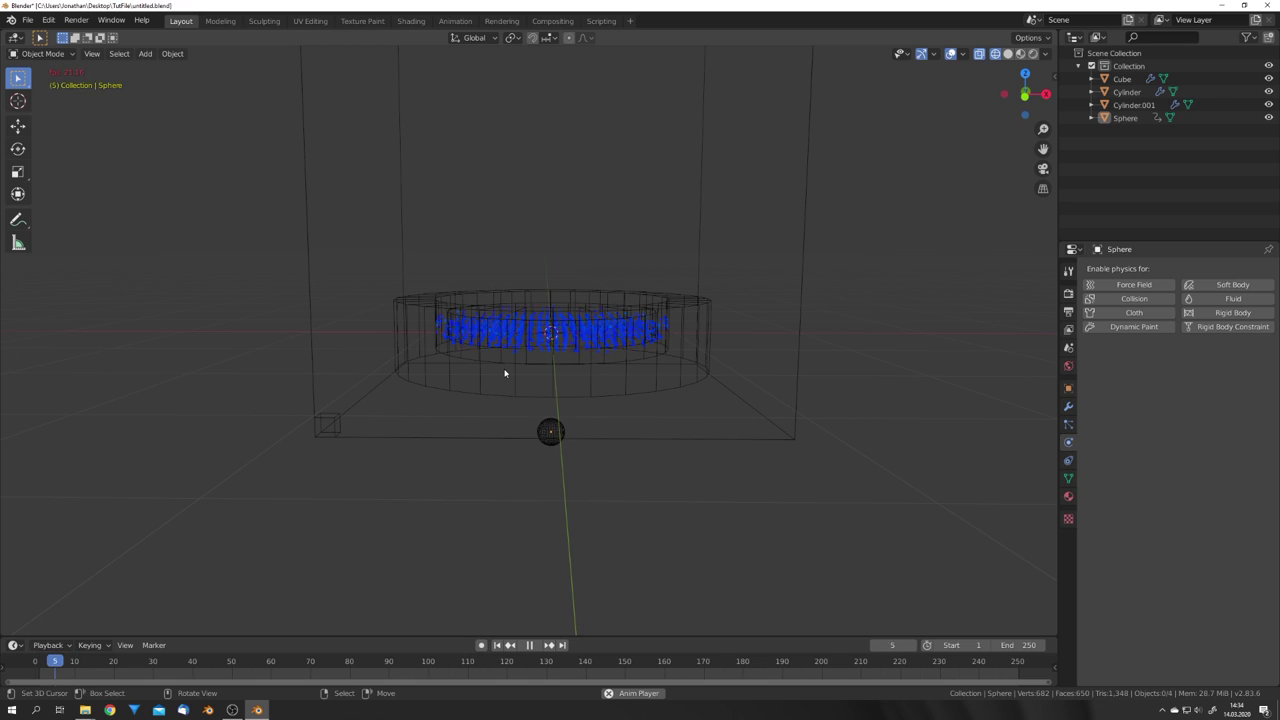
pyautogui.press('space')
pyautogui.moveTo(505, 372); pyautogui.dragTo(757, 237, button='middle')
# Free the domain cube's baked fluid data and bake it again
pyautogui.click(745, 237)
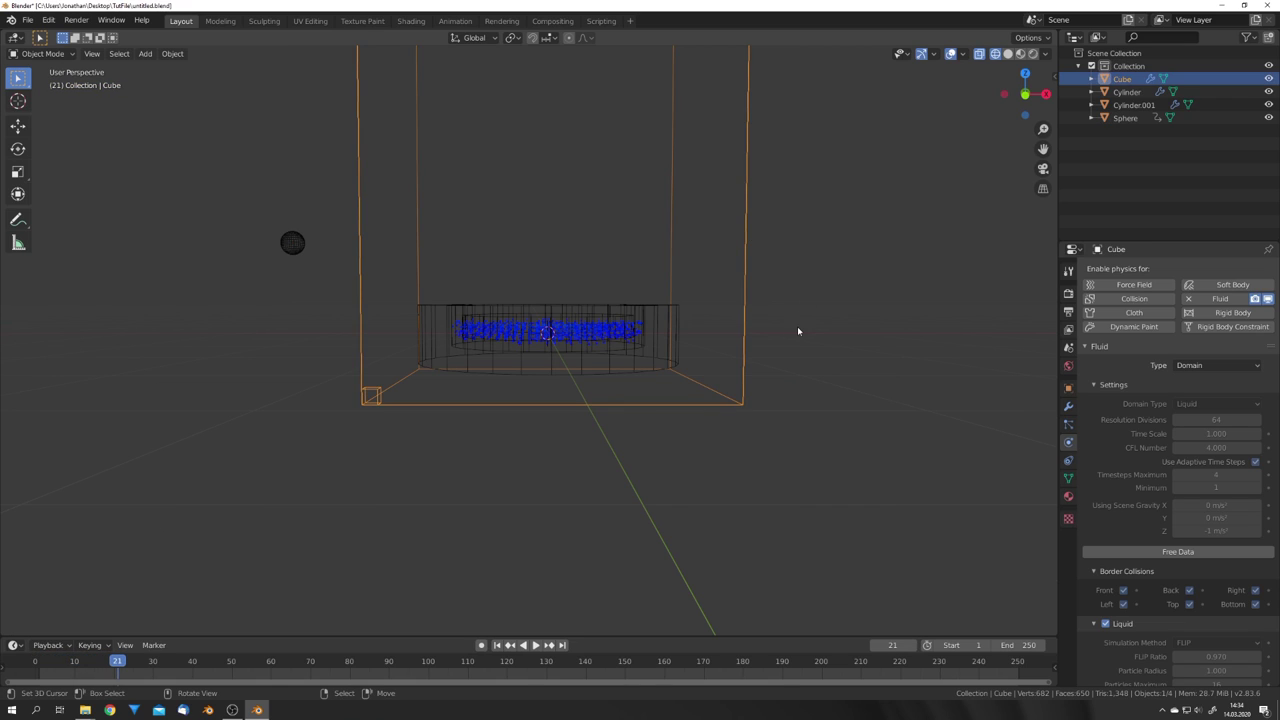
pyautogui.click(1162, 552)
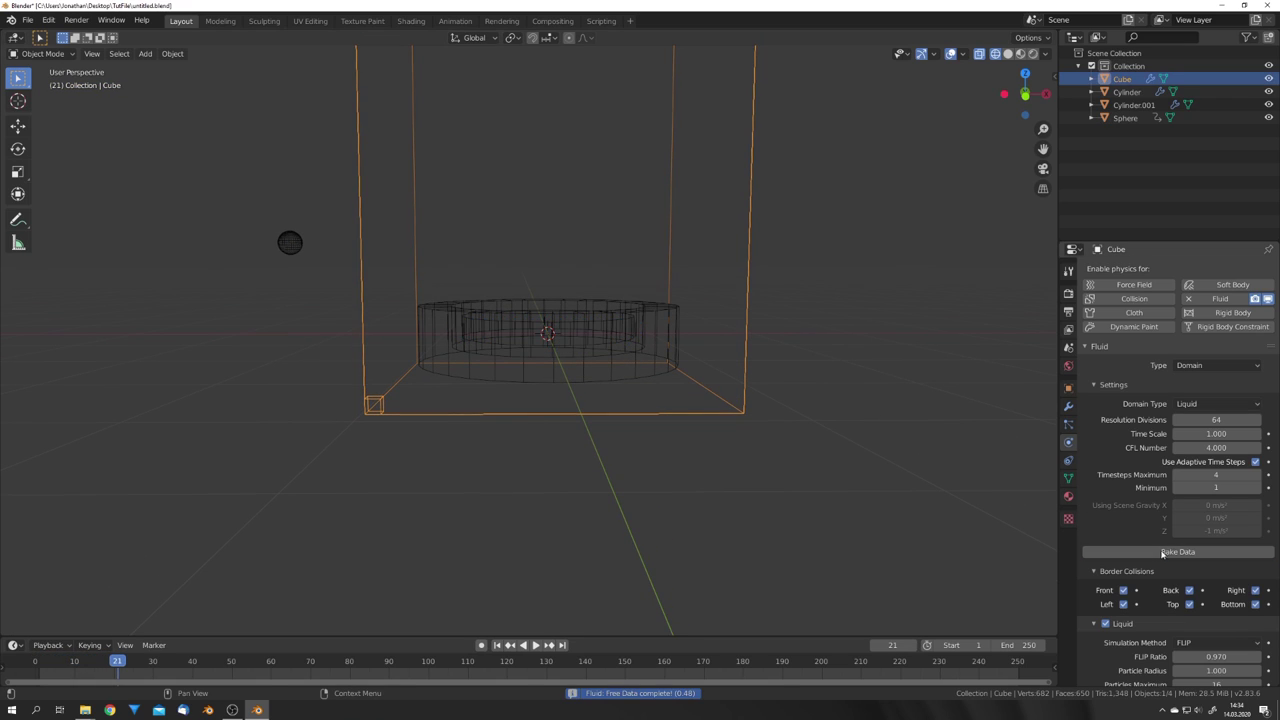
pyautogui.click(1162, 552)
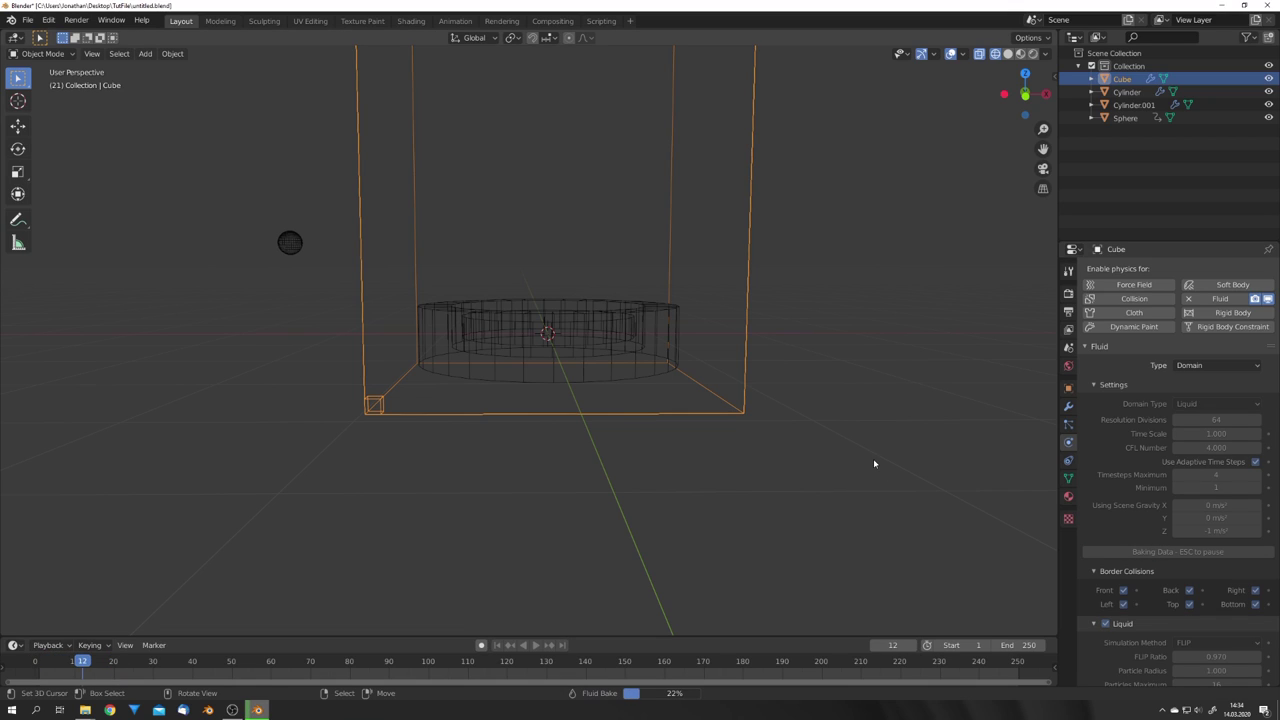
# Enable fluid physics on the sphere as a collision Effector and set its sampling substeps to 10
pyautogui.moveTo(873, 463); pyautogui.dragTo(372, 277, button='middle')
pyautogui.click(365, 276)
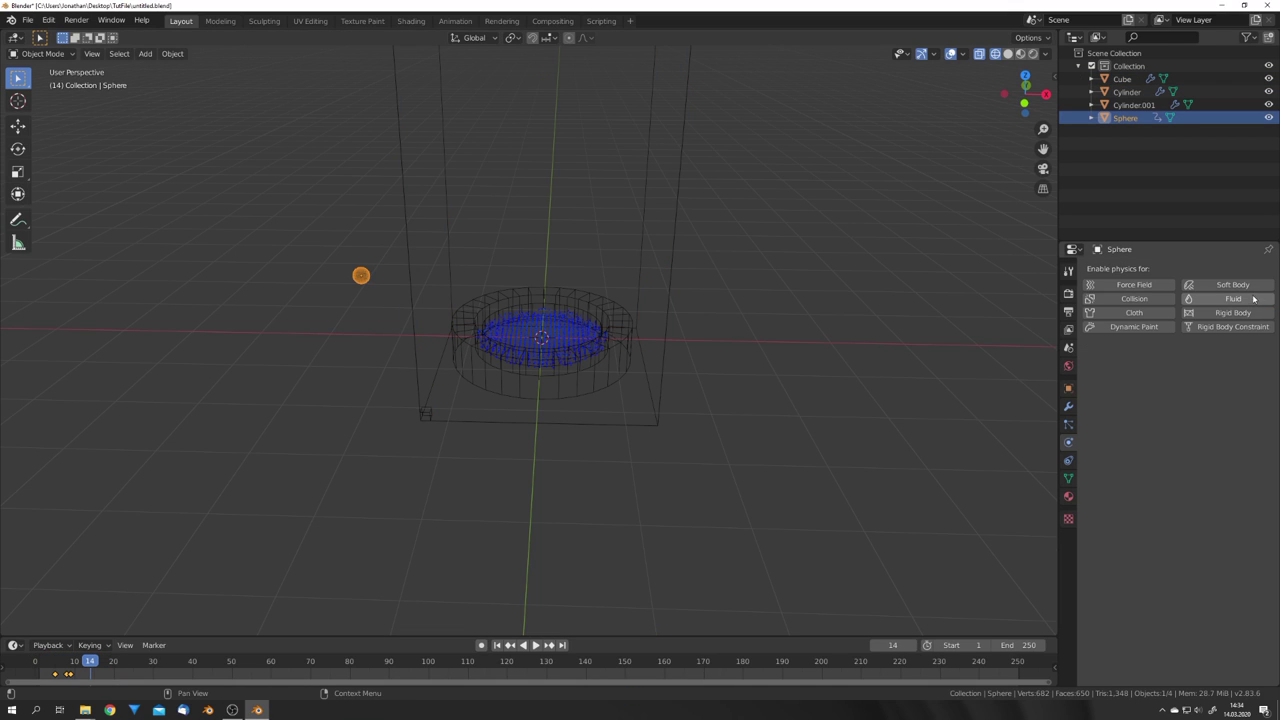
pyautogui.click(1226, 298)
pyautogui.click(1205, 365)
pyautogui.click(1196, 423)
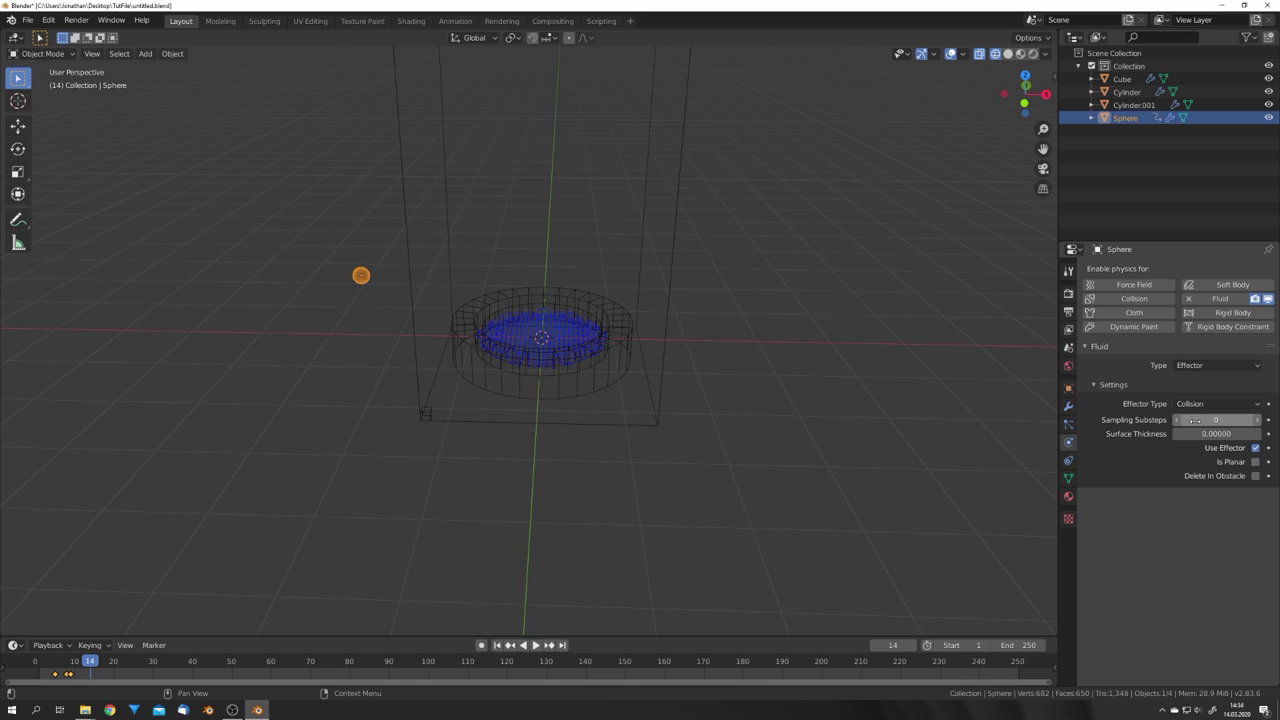
pyautogui.click(1218, 418)
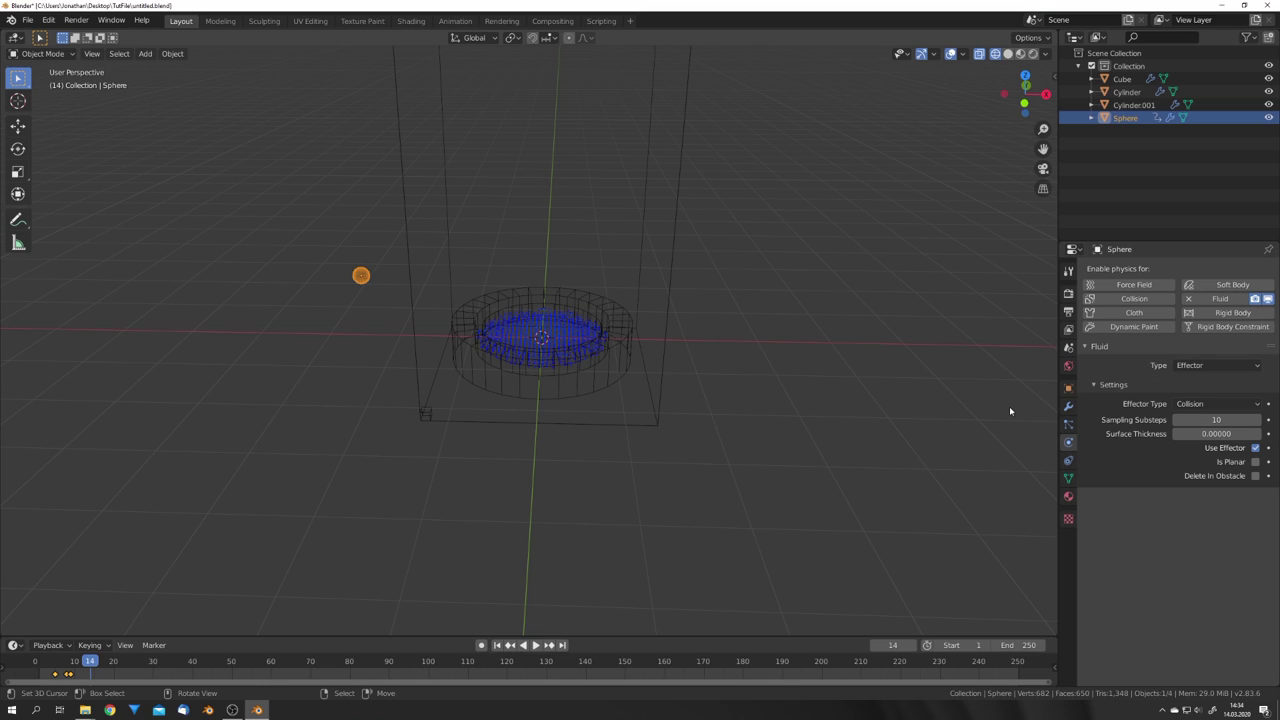
# Select the domain cube and play the baked simulation to examine how the liquid moves in the container
pyautogui.moveTo(731, 378); pyautogui.dragTo(666, 323, button='middle')
pyautogui.click(669, 317)
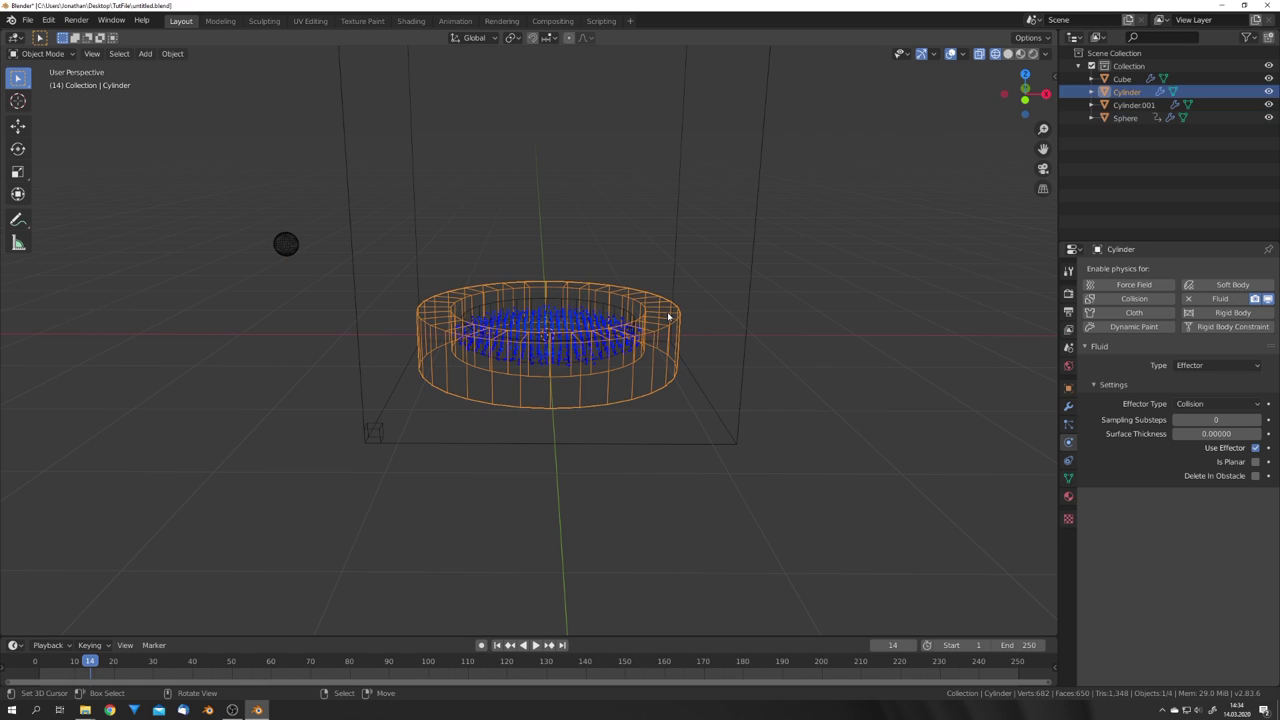
pyautogui.click(746, 324)
pyautogui.moveTo(574, 389); pyautogui.dragTo(580, 414, button='middle')
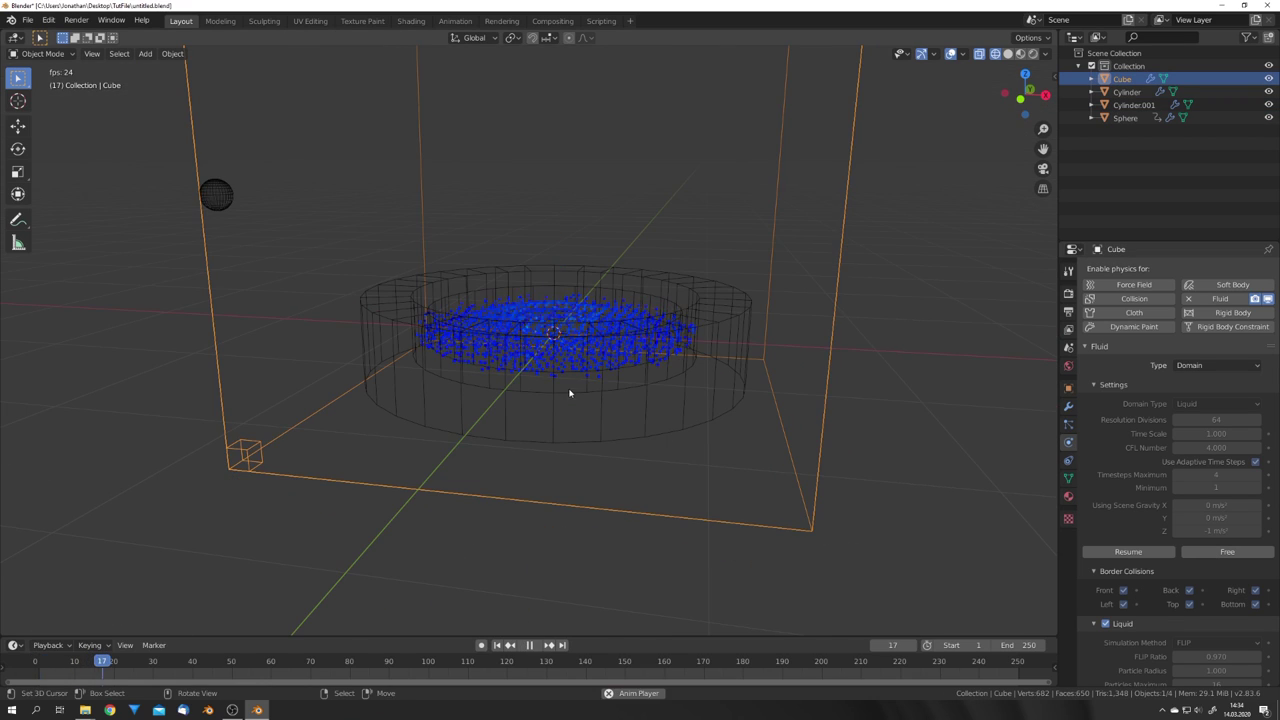
pyautogui.press('space')
pyautogui.moveTo(569, 388); pyautogui.dragTo(583, 391, button='middle')
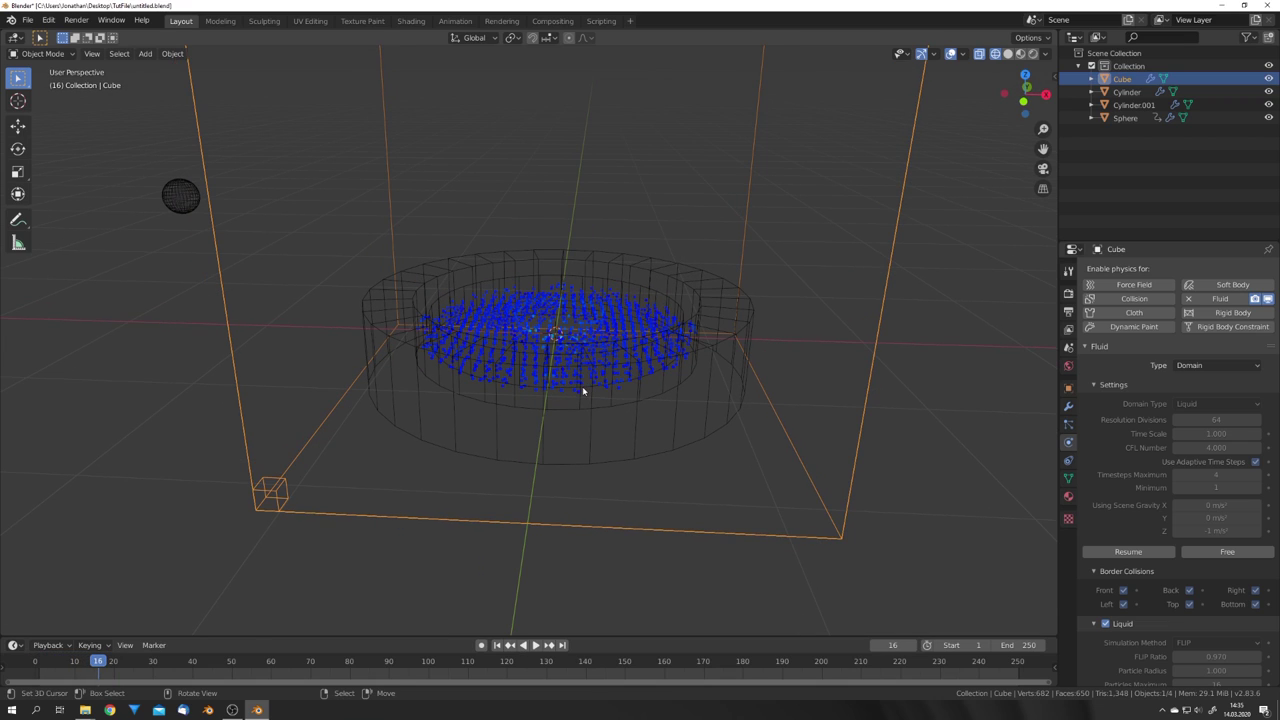
pyautogui.scroll(-5, 583, 391)
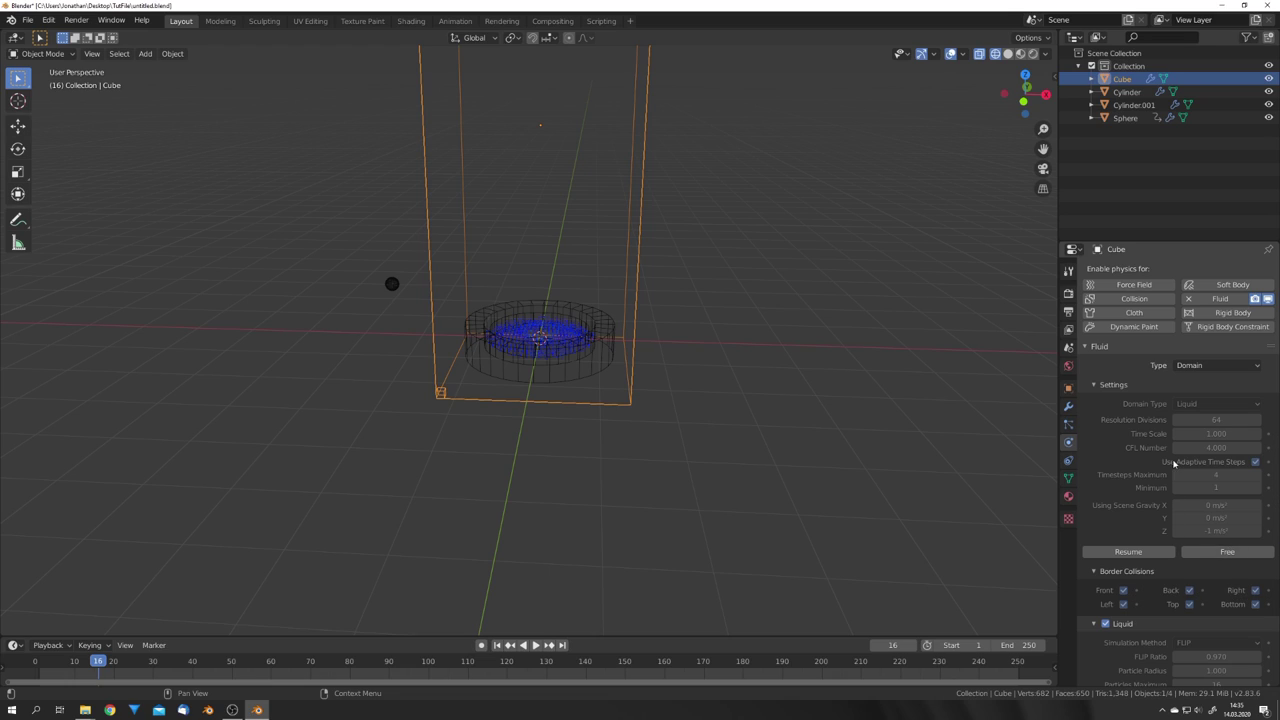
# Free the domain's baked data and rebake it at 256 resolution divisions, stopping the bake early
pyautogui.click(1227, 551)
pyautogui.click(1181, 420)
pyautogui.write('25')
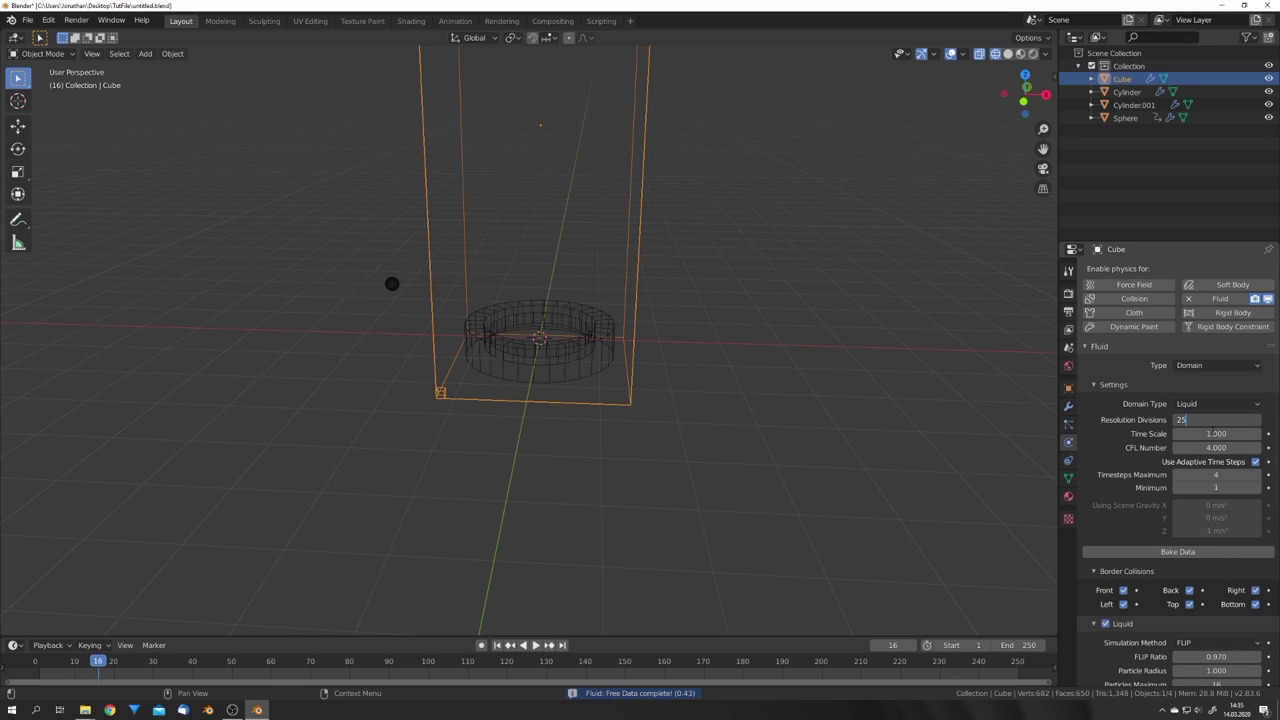
pyautogui.press('Return')
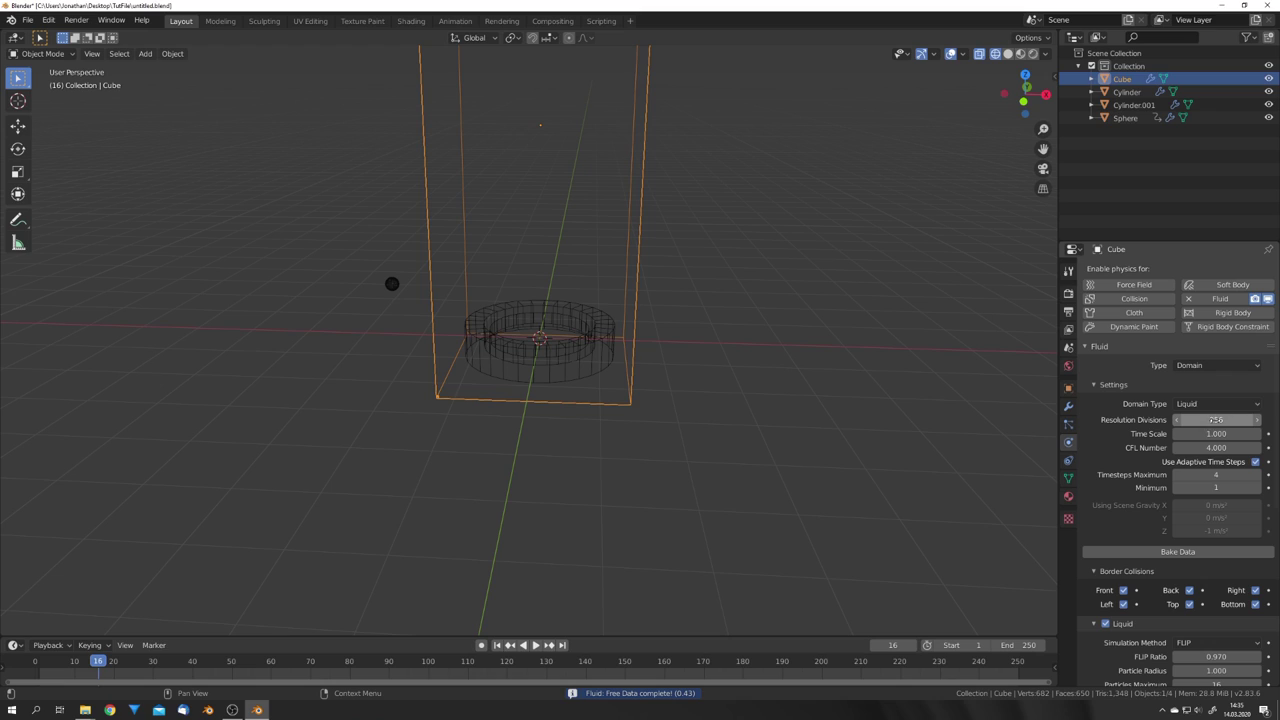
pyautogui.click(1163, 552)
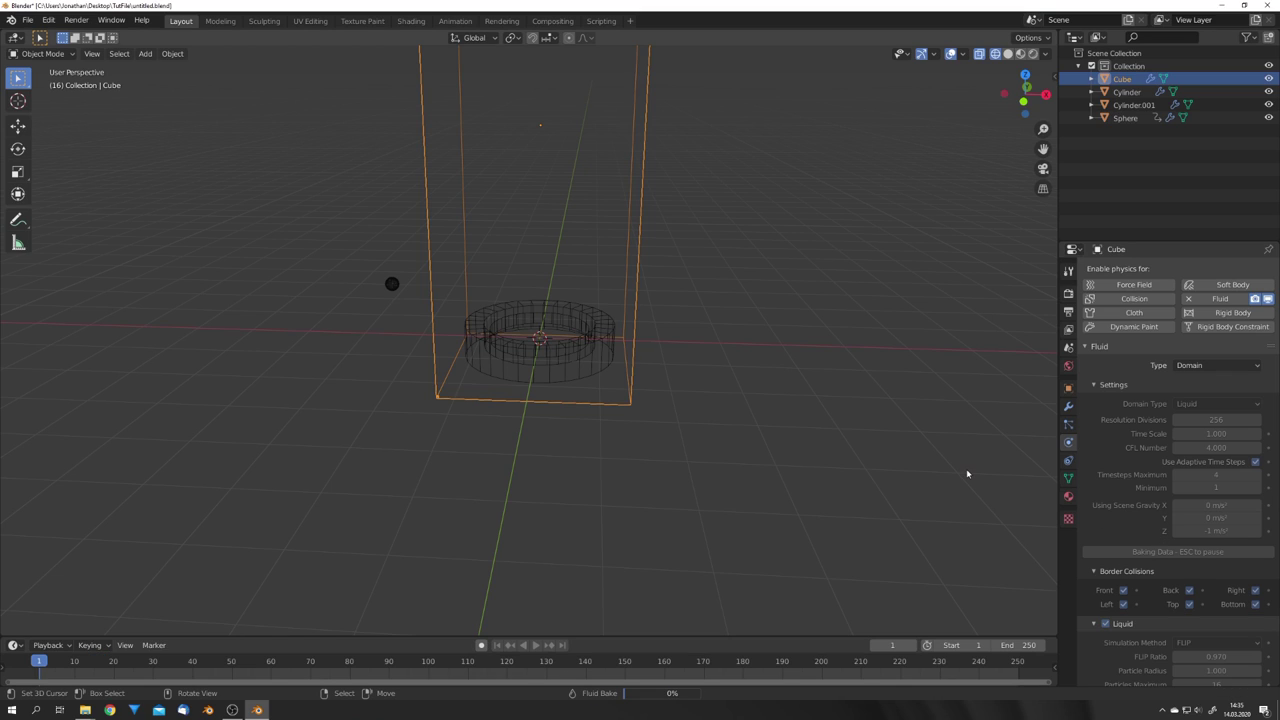
pyautogui.press('Escape')
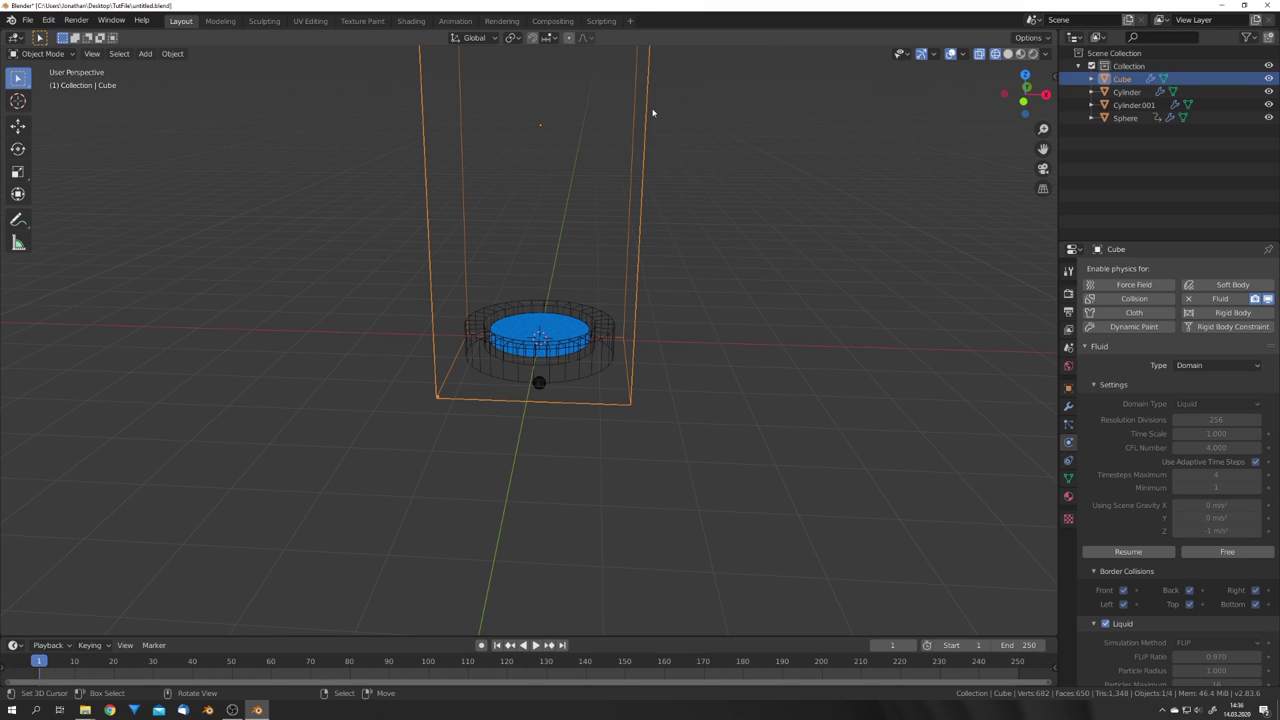
# Play the new bake and step frame by frame around frame 14 to examine the splash
pyautogui.moveTo(602, 427)
pyautogui.mouseDown(button='middle')
pyautogui.moveTo(603, 400)
pyautogui.moveTo(581, 429)
pyautogui.mouseUp(button='middle')
pyautogui.press('space')
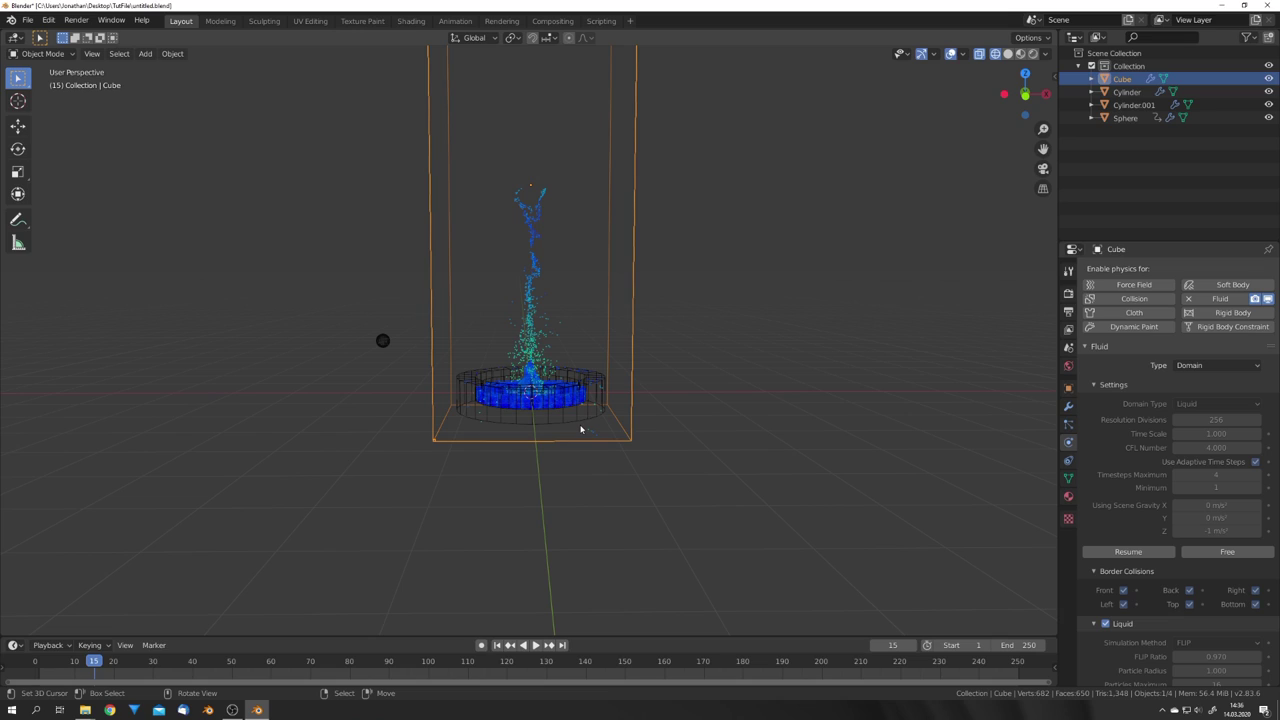
pyautogui.press('Left')
pyautogui.press('Left')
pyautogui.press('Left')
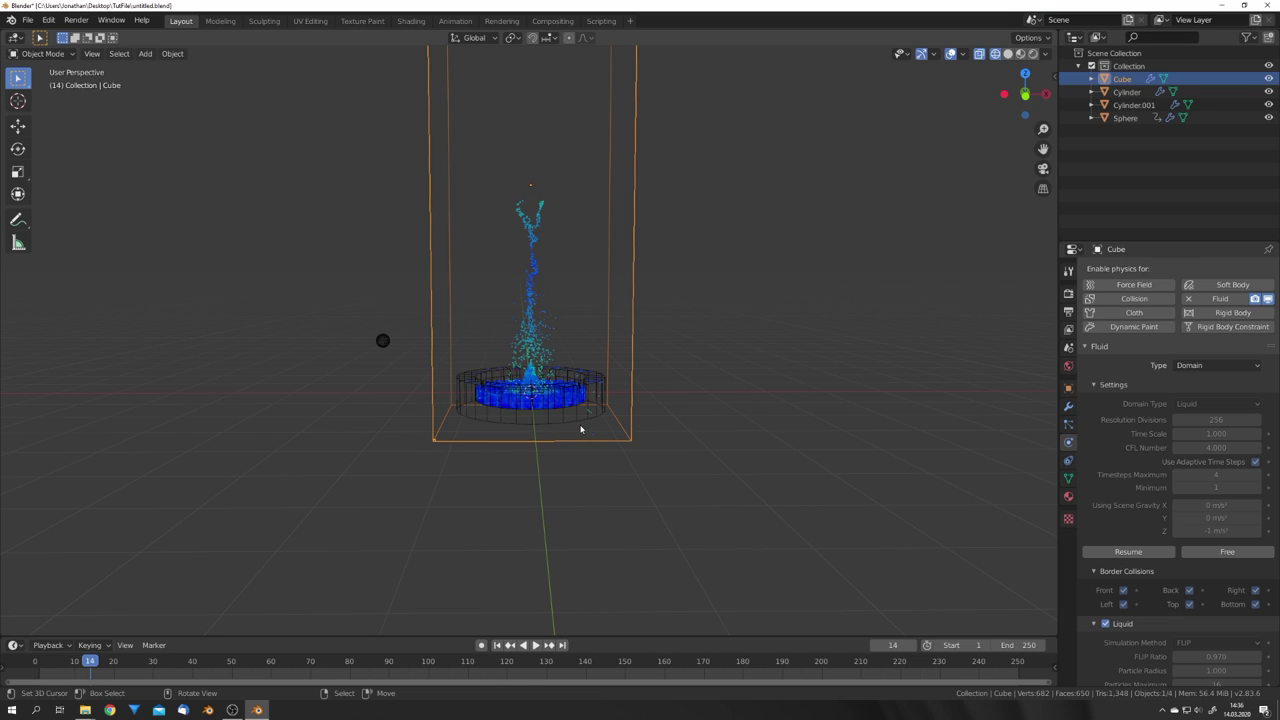
pyautogui.press('Right')
pyautogui.press('Right')
pyautogui.scroll(4, 576, 455)
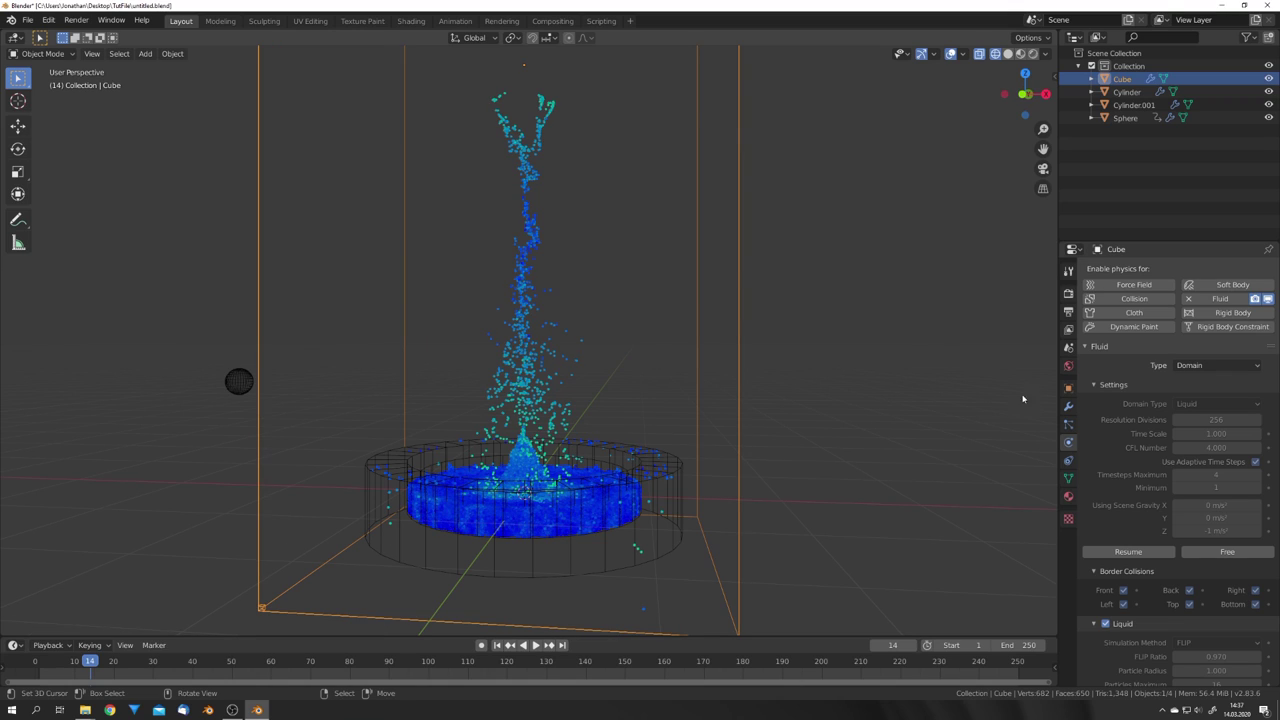
# Enable Spray, Foam and Bubbles particles on the fluid domain and bake the particles
pyautogui.scroll(-8, 1139, 443)
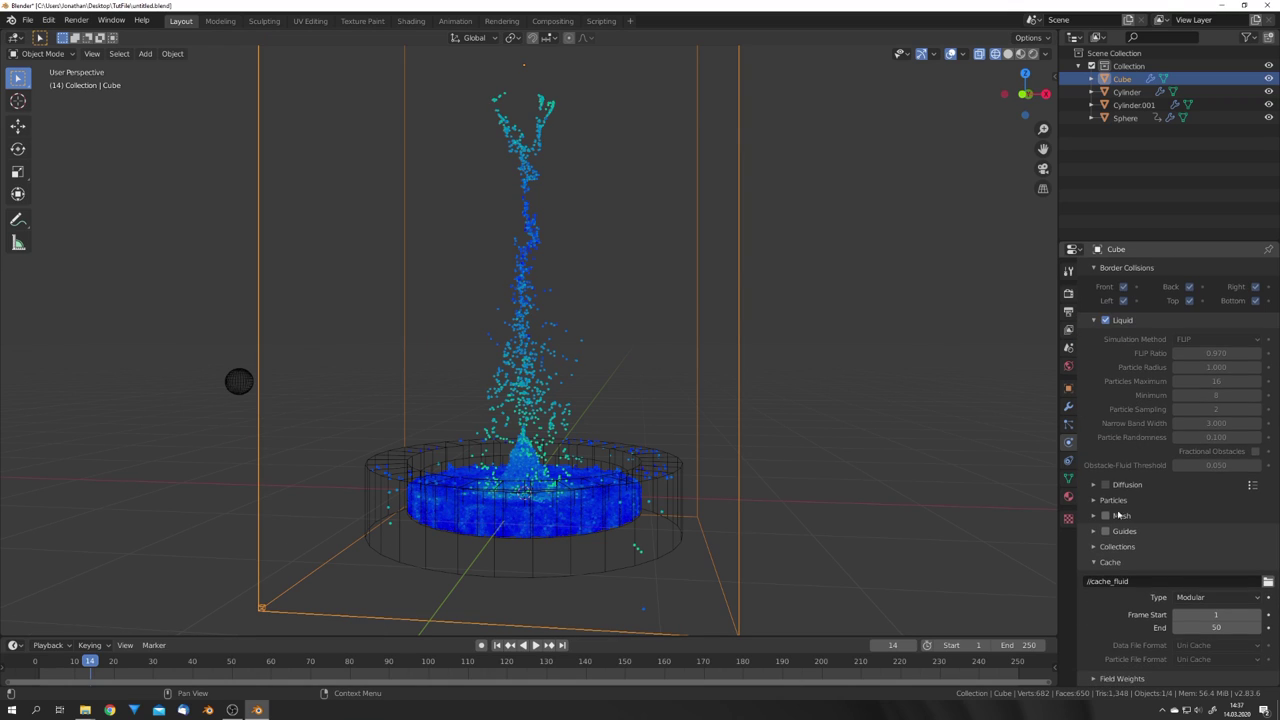
pyautogui.click(1116, 500)
pyautogui.scroll(-2, 1120, 505)
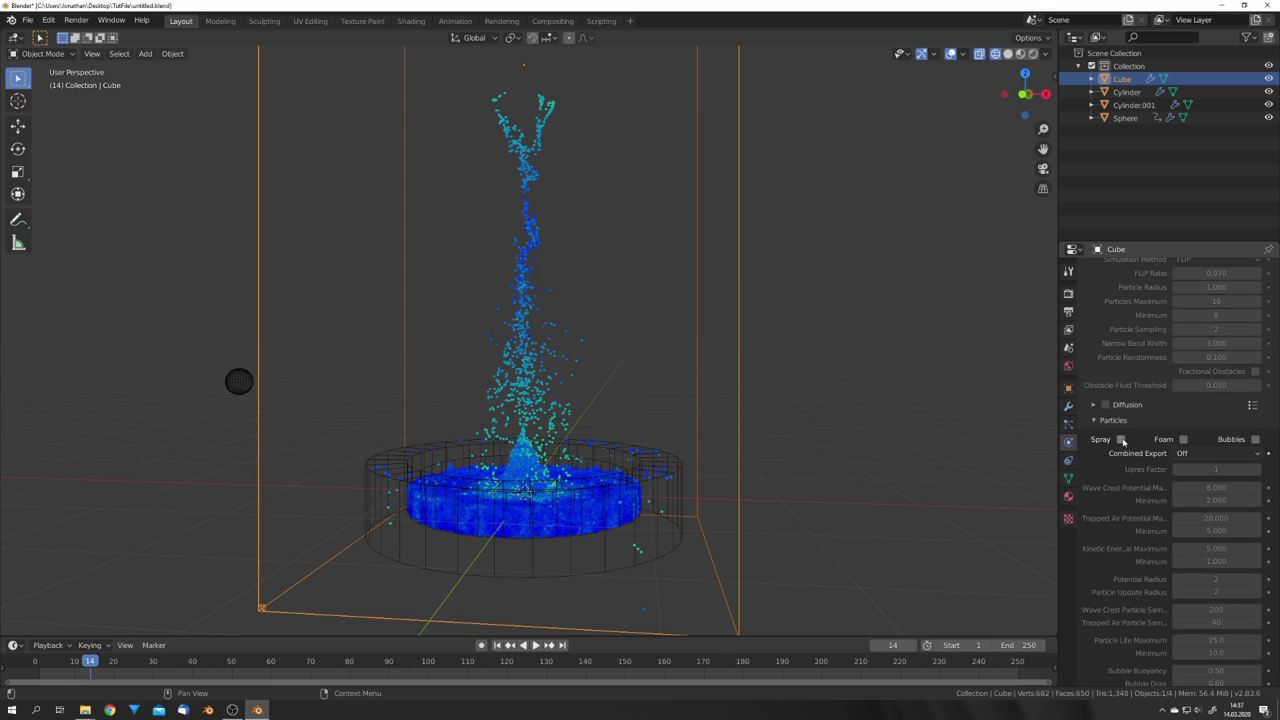
pyautogui.click(1198, 441)
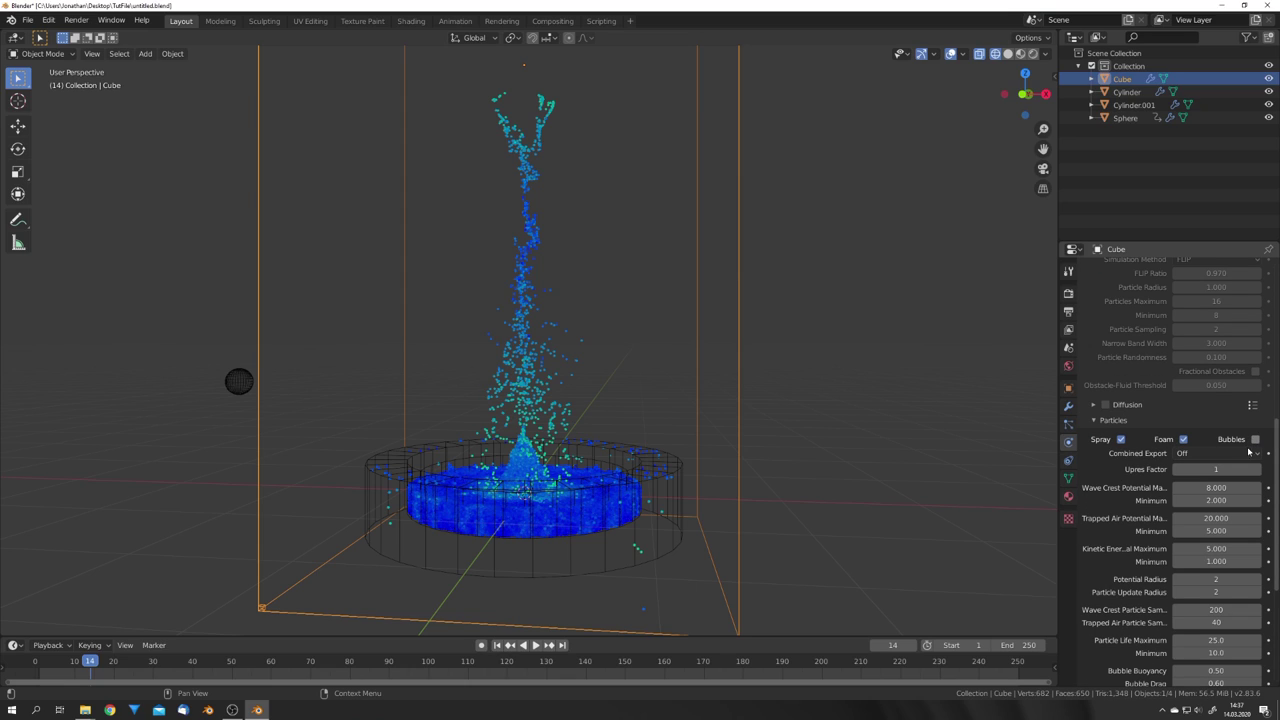
pyautogui.scroll(-5, 1248, 455)
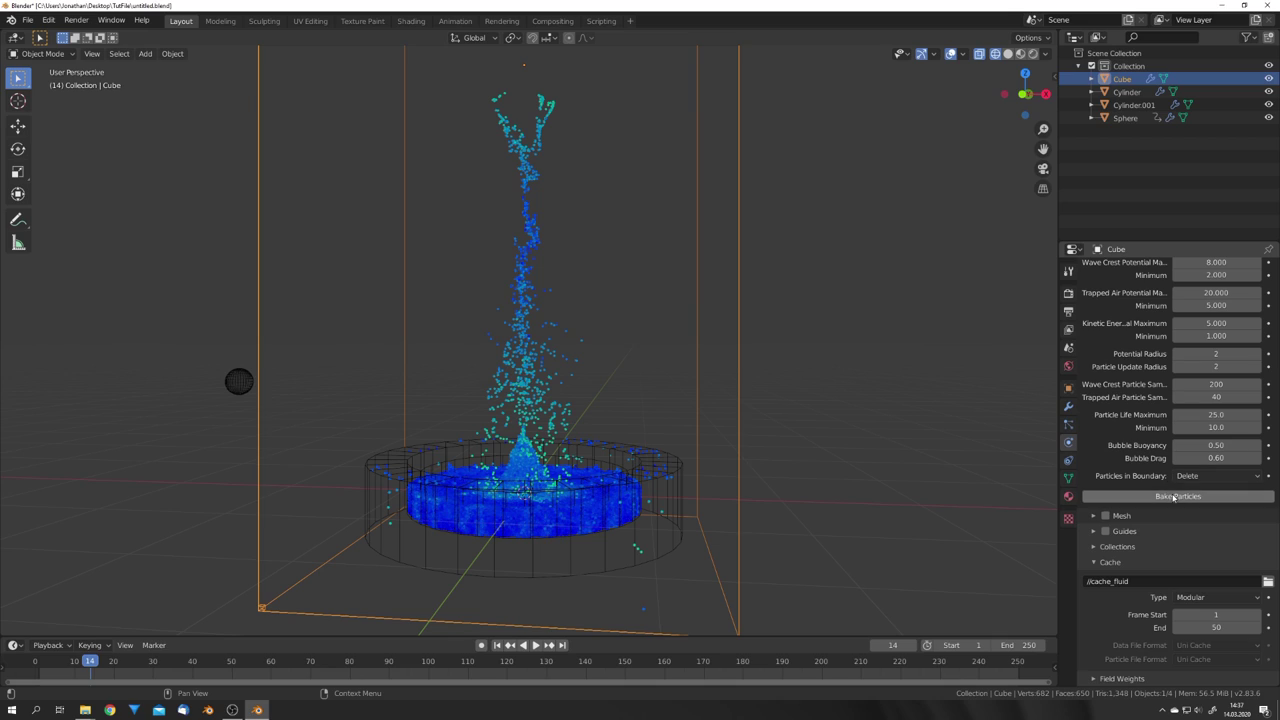
pyautogui.scroll(3, 1176, 500)
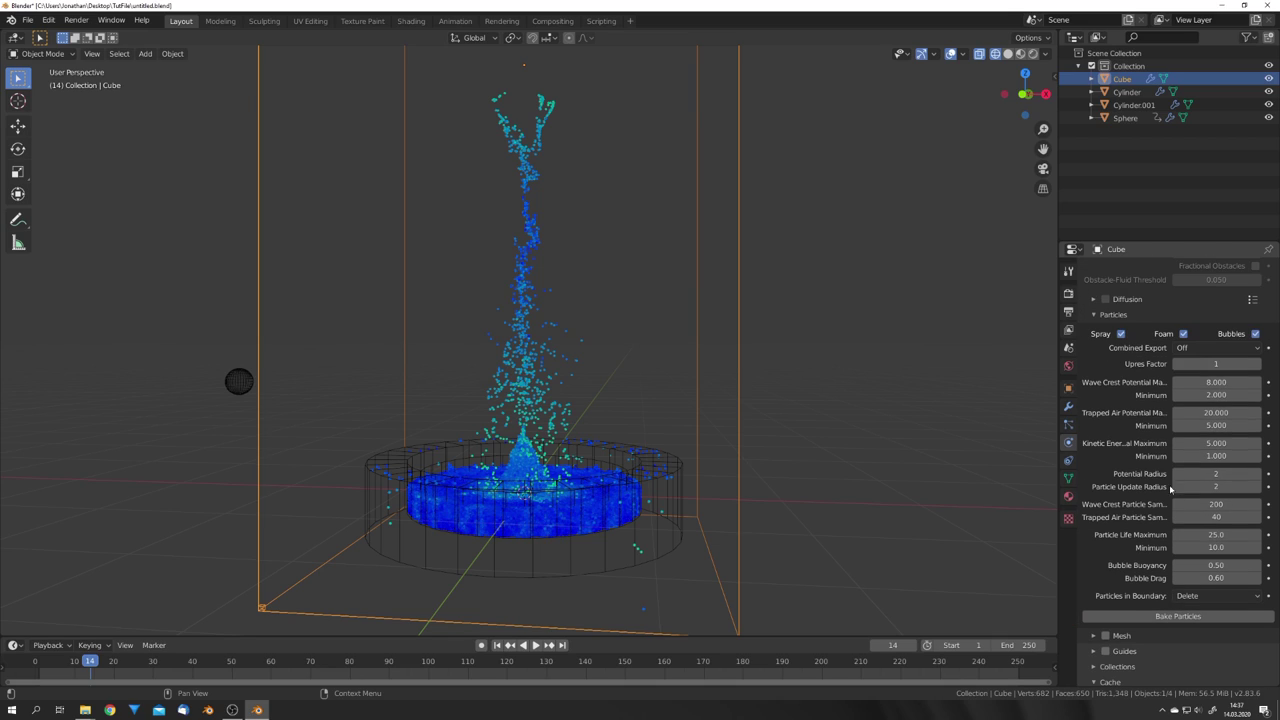
pyautogui.click(1176, 617)
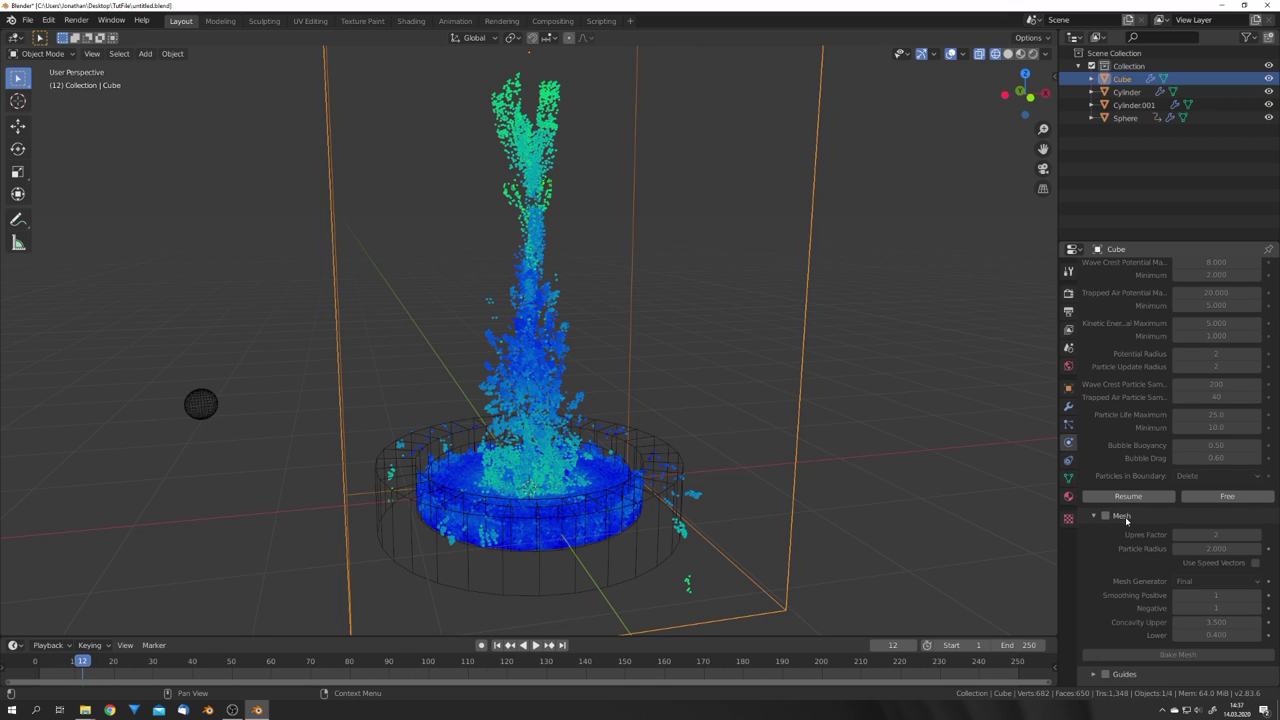
# Enable Mesh generation on the fluid domain and set its particle radius to 1
pyautogui.scroll(-5, 1120, 480)
pyautogui.click(1105, 415)
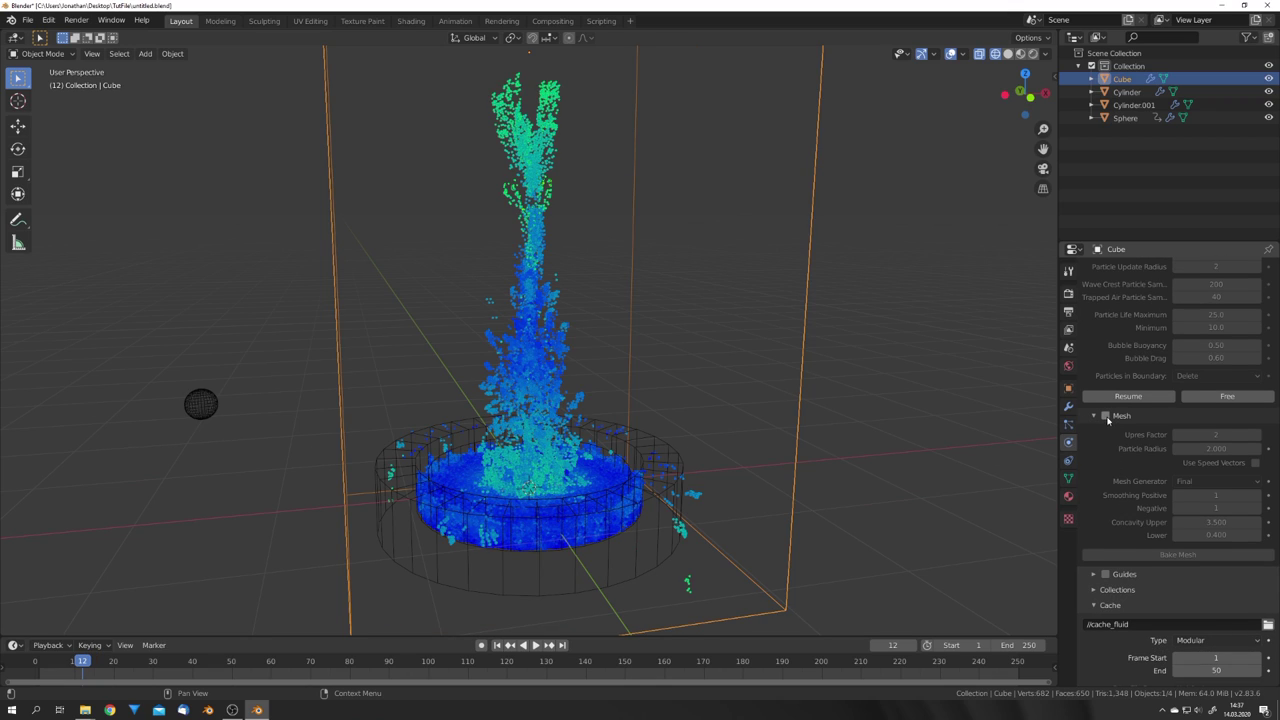
pyautogui.doubleClick(1209, 449)
pyautogui.write('2.0')
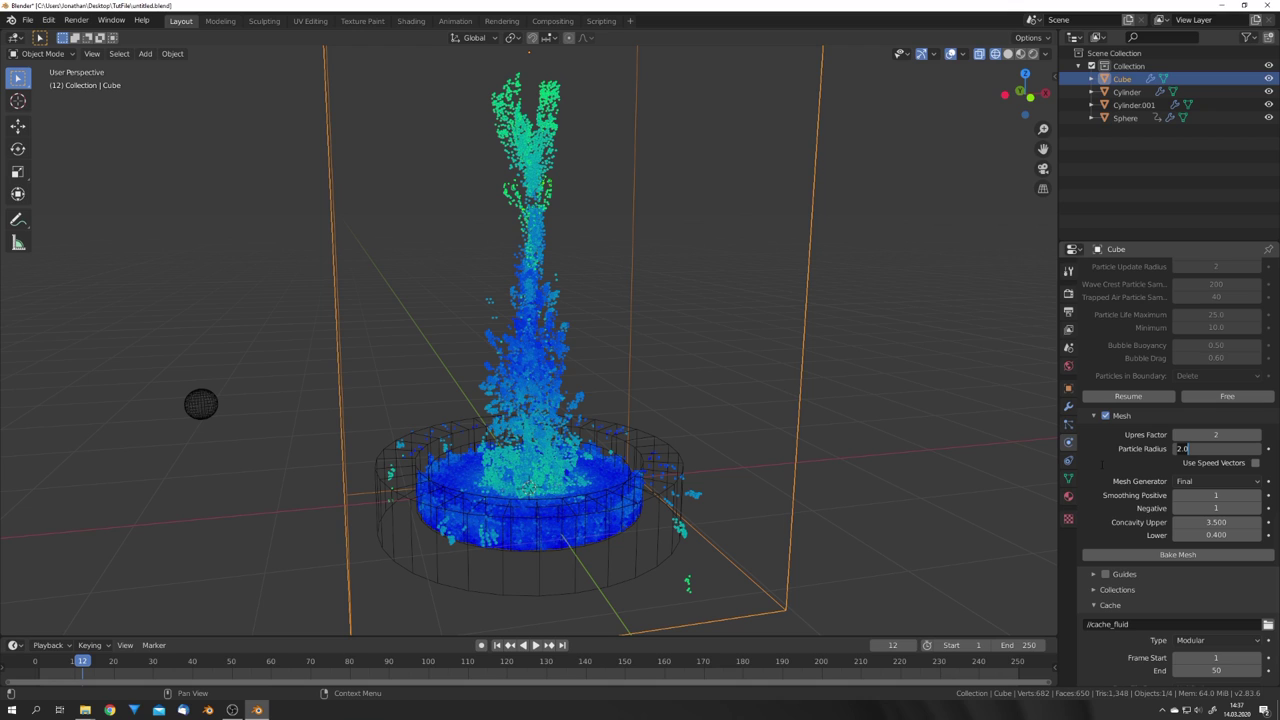
pyautogui.press('BackSpace')
pyautogui.press('BackSpace')
pyautogui.press('BackSpace')
pyautogui.write('1')
pyautogui.press('Return')
pyautogui.scroll(5, 501, 490)
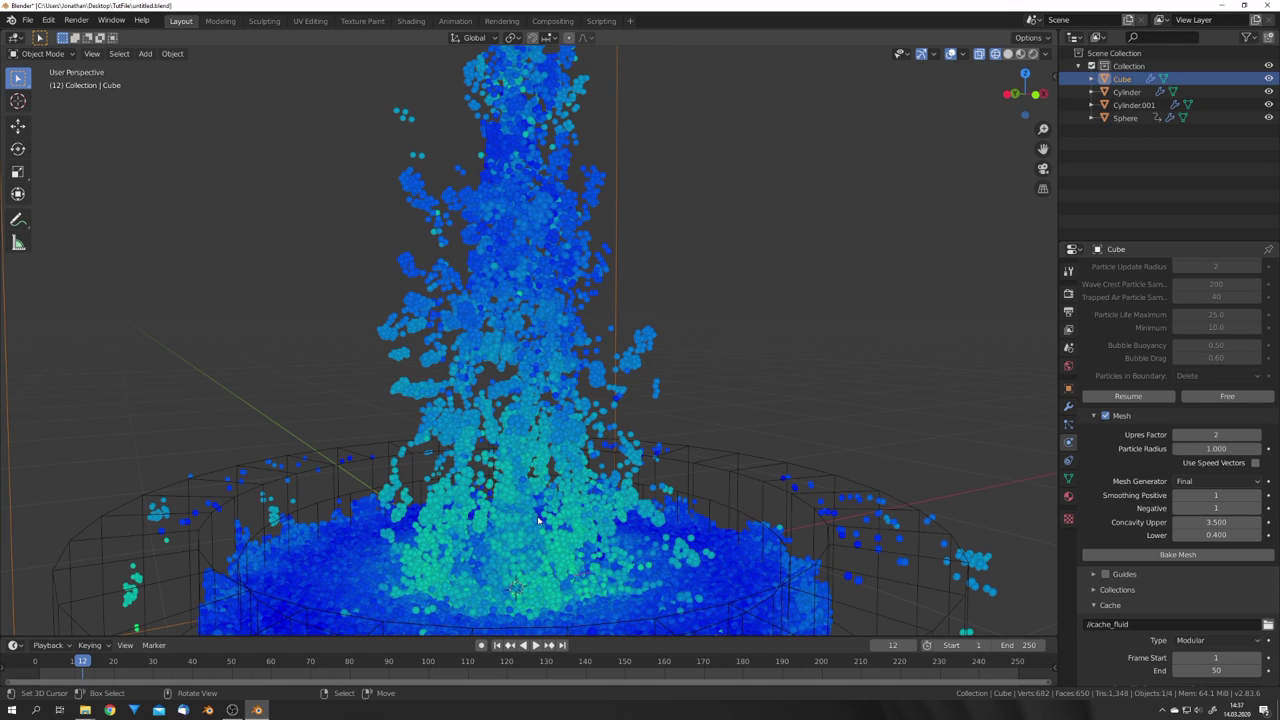
# Turn on Use Speed Vectors for the fluid mesh and bake the mesh
pyautogui.scroll(-5, 553, 343)
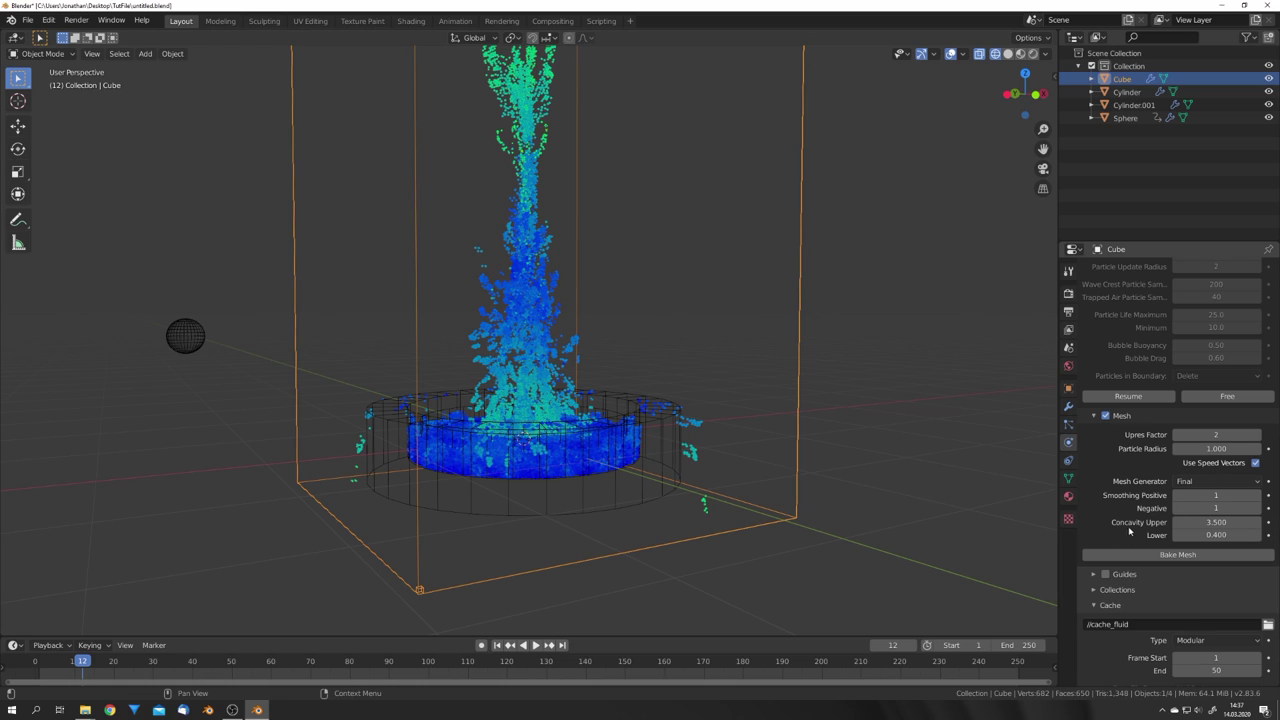
pyautogui.moveTo(700, 498); pyautogui.dragTo(651, 500, button='middle')
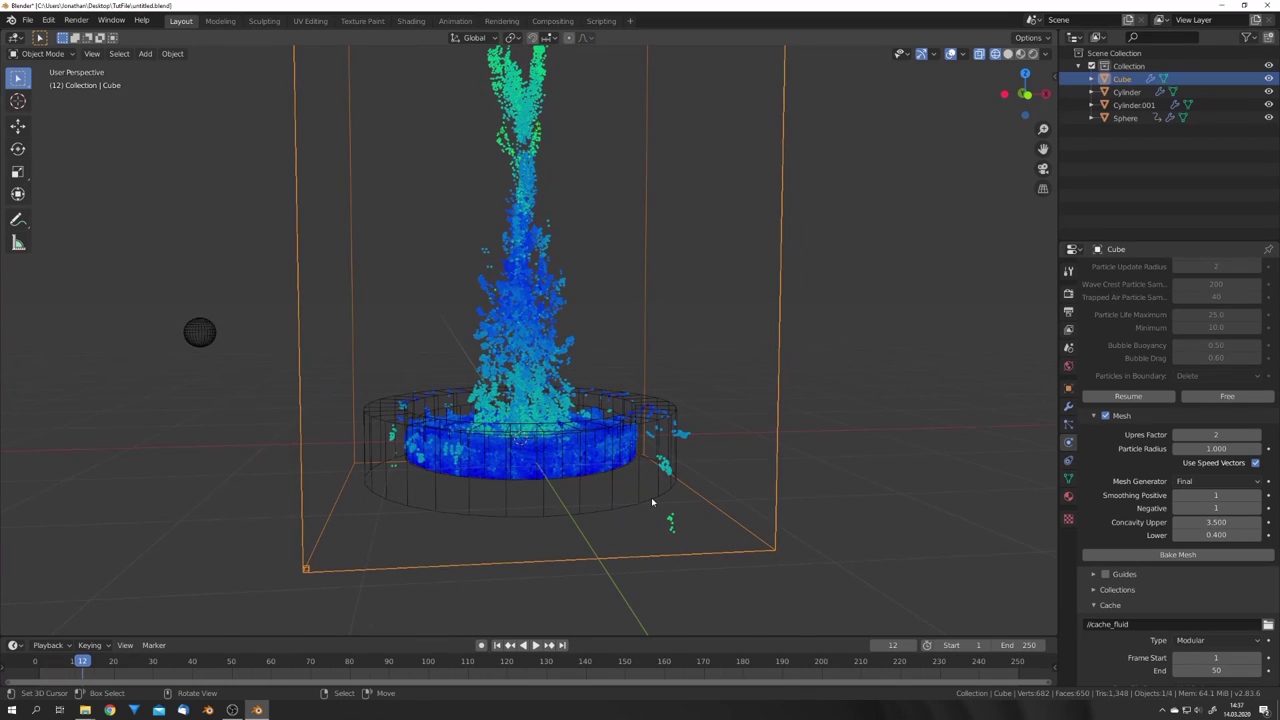
pyautogui.click(1153, 556)
# Hide the domain's Liquid particle system in both the viewport and renders
pyautogui.scroll(5, 591, 429)
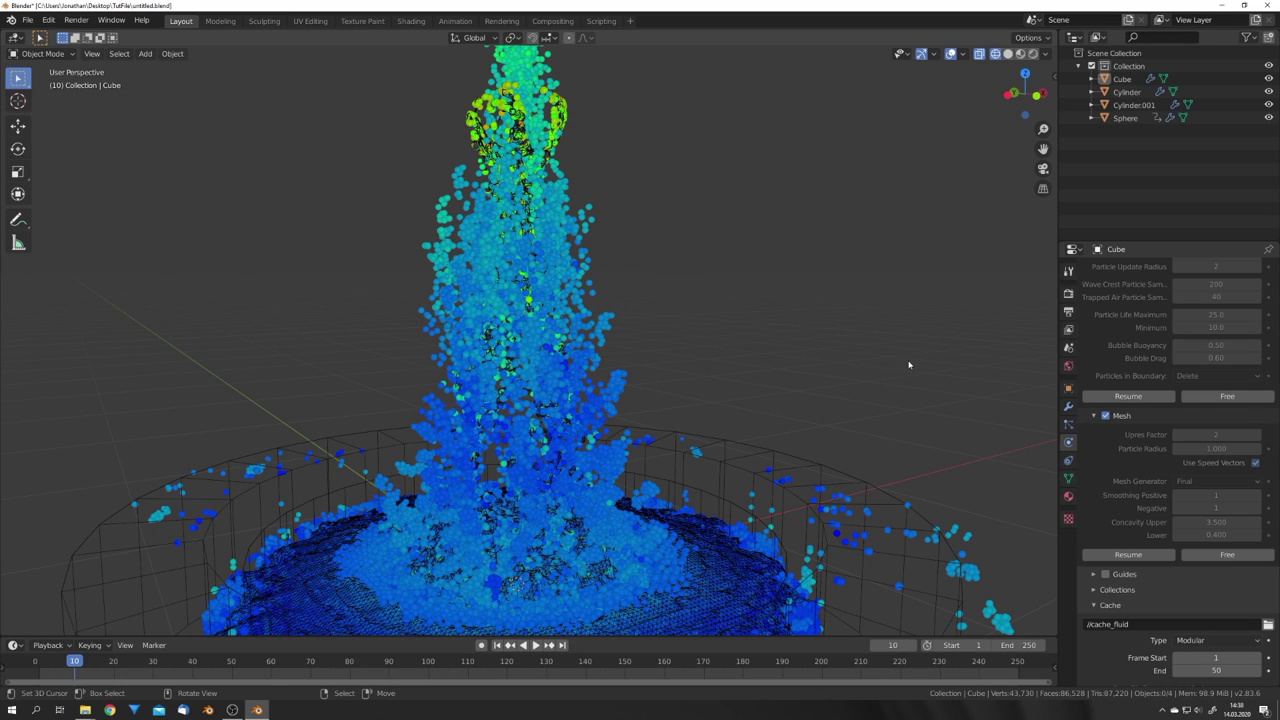
pyautogui.scroll(-5, 744, 445)
pyautogui.click(607, 443)
pyautogui.click(1068, 424)
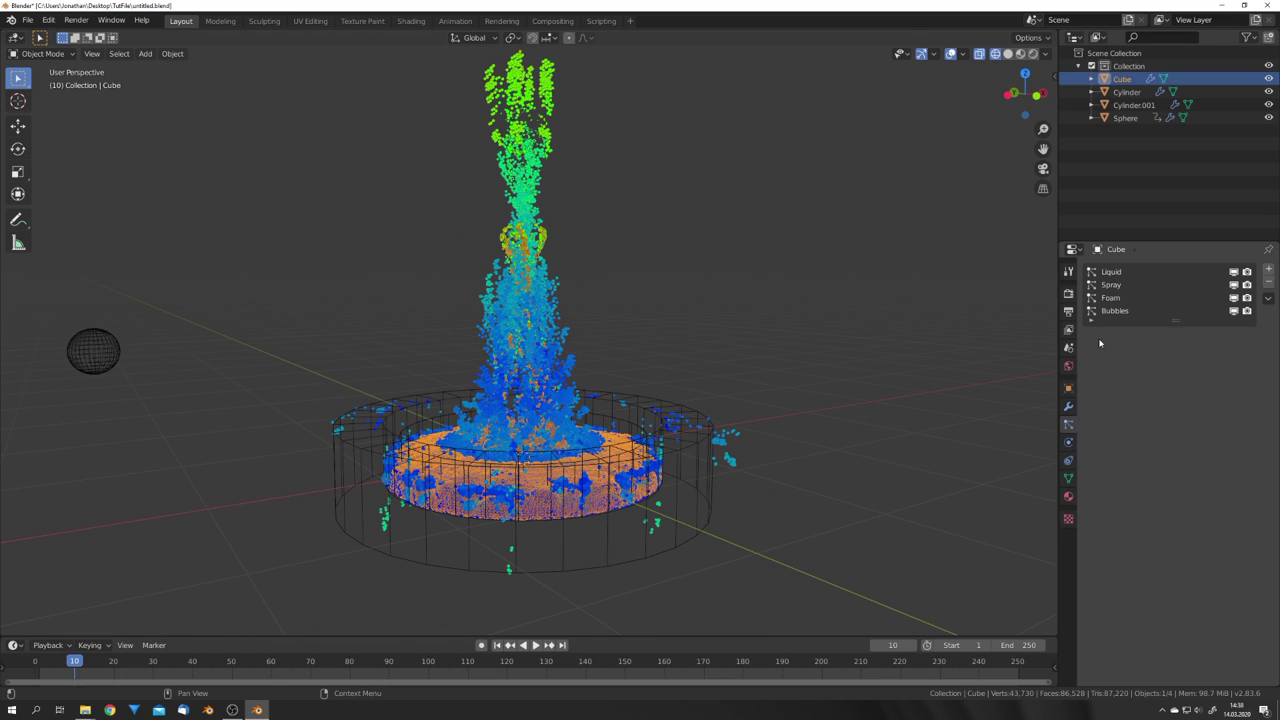
pyautogui.click(1247, 272)
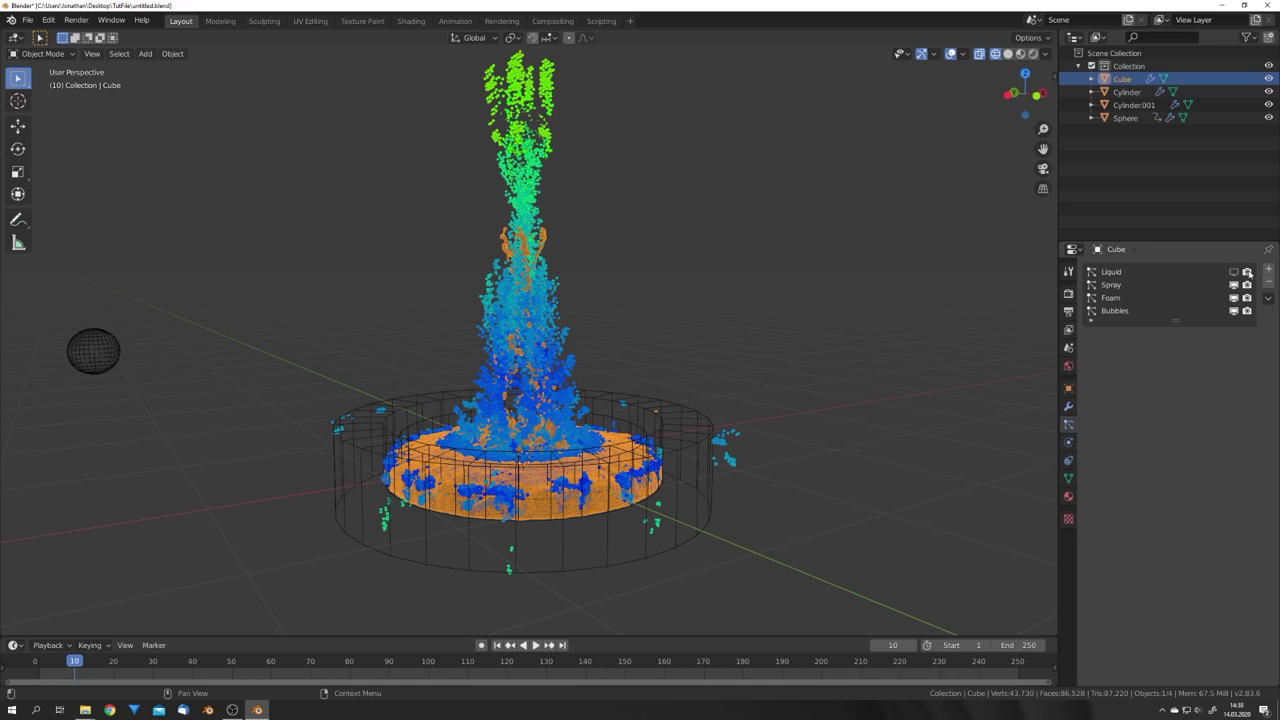
pyautogui.click(1248, 273)
# Deselect everything to inspect the meshed splash up close and save the file
pyautogui.moveTo(735, 362); pyautogui.dragTo(689, 377, button='middle')
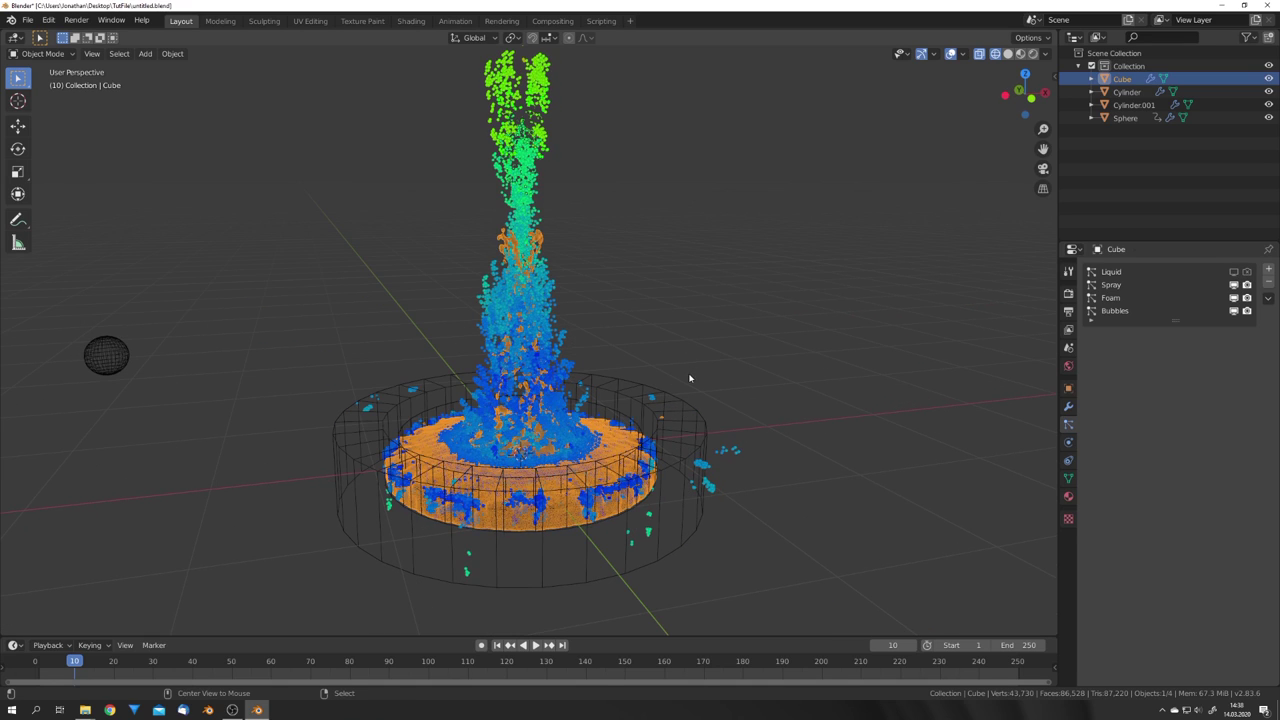
pyautogui.hotkey('alt', 'a')
pyautogui.scroll(5, 653, 412)
pyautogui.moveTo(647, 427); pyautogui.dragTo(640, 325, button='middle')
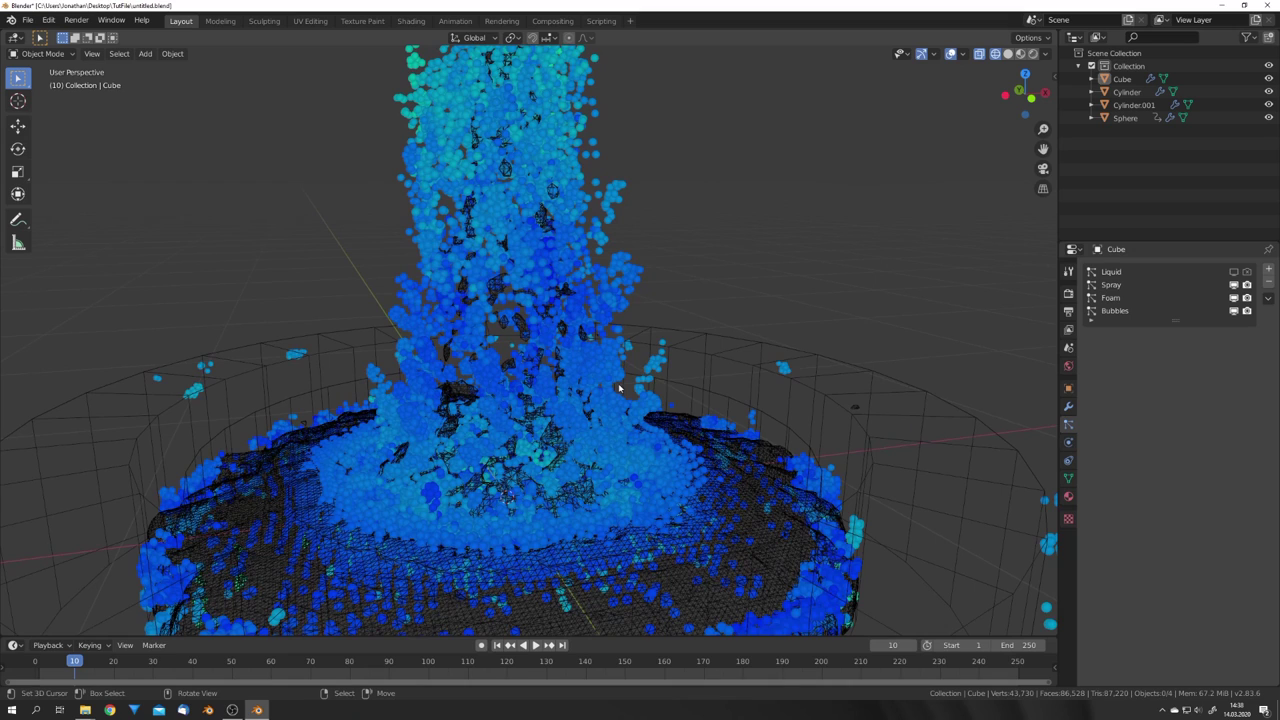
pyautogui.scroll(-6, 619, 390)
pyautogui.moveTo(618, 400); pyautogui.dragTo(534, 423, button='middle')
pyautogui.hotkey('ctrl', 's')
# Add an ico sphere at the world origin with 1 subdivision
pyautogui.scroll(-5, 612, 427)
pyautogui.hotkey('shift', 'a')
pyautogui.moveTo(535, 420)
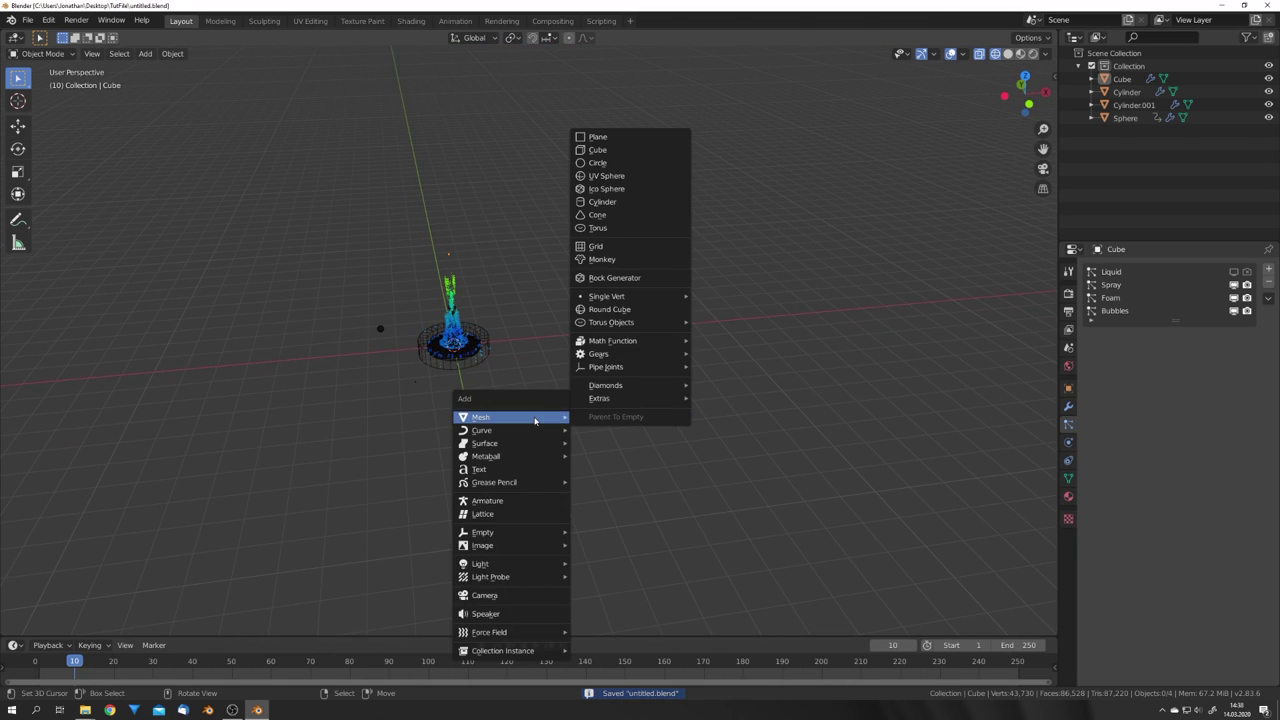
pyautogui.click(606, 188)
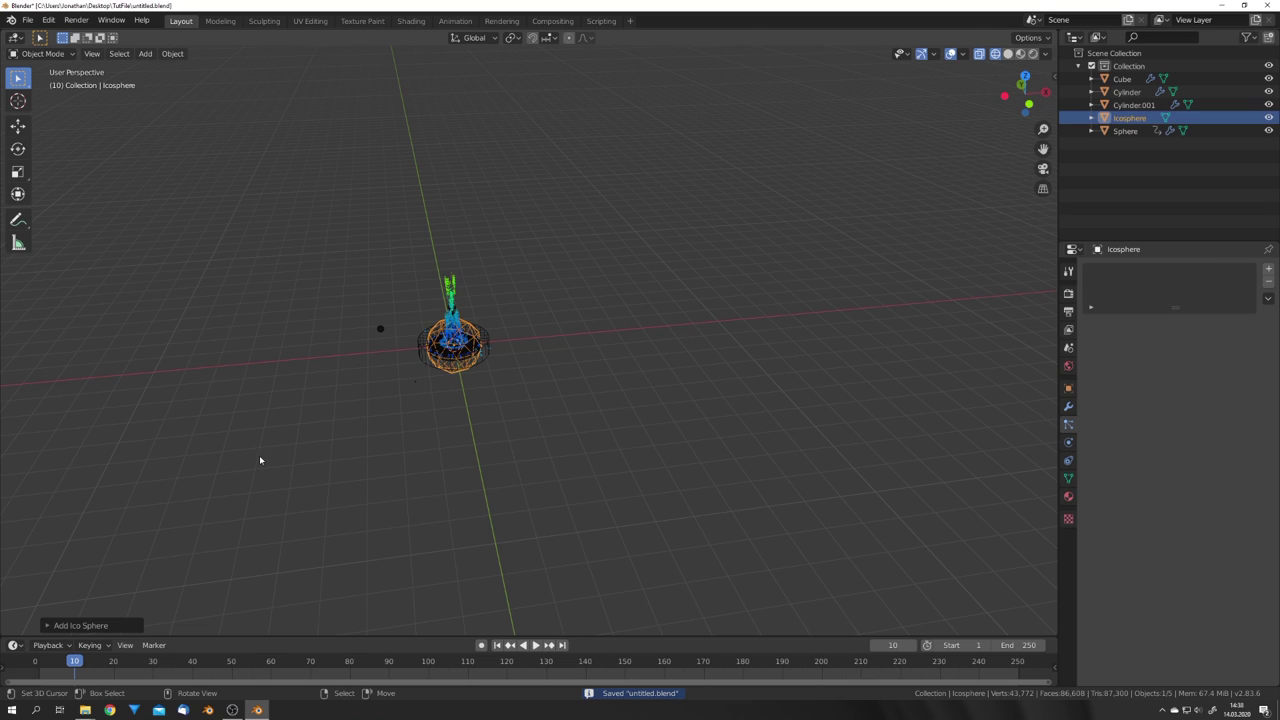
pyautogui.click(86, 625)
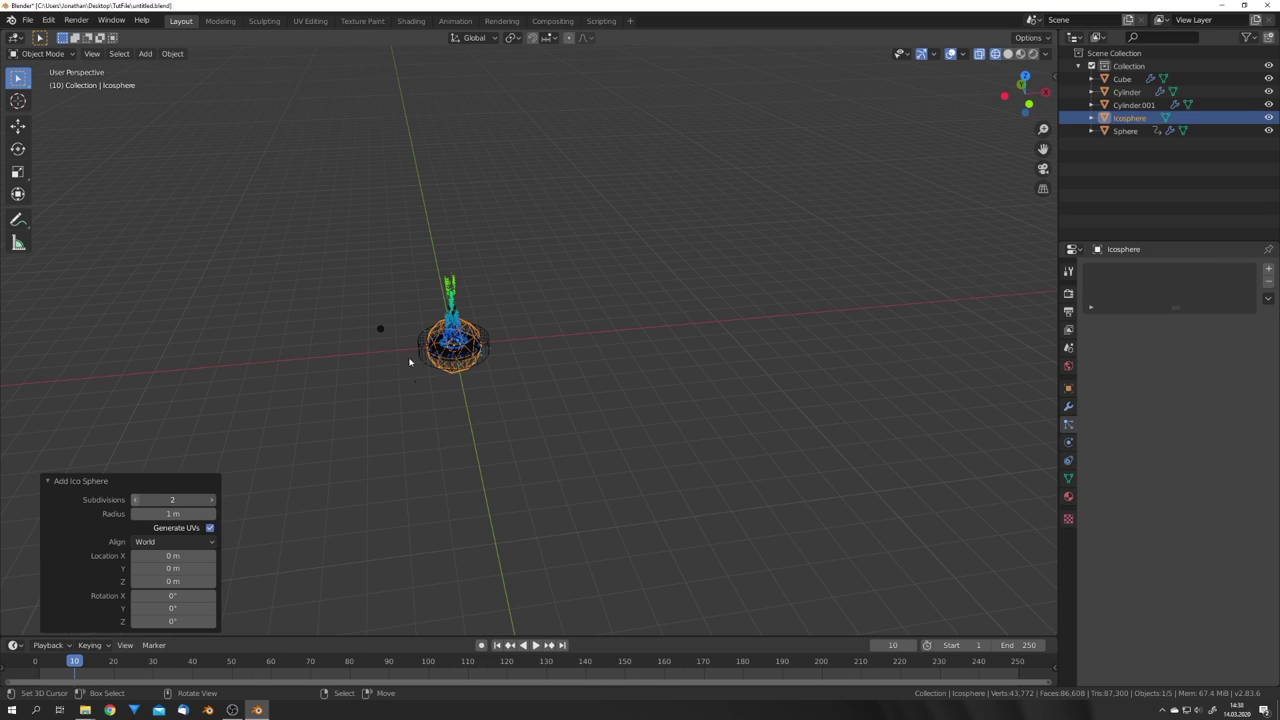
# Move the ico sphere about 40 m along the X axis, away from the fluid setup
pyautogui.scroll(-5, 457, 391)
pyautogui.moveTo(493, 388); pyautogui.dragTo(460, 391, button='middle')
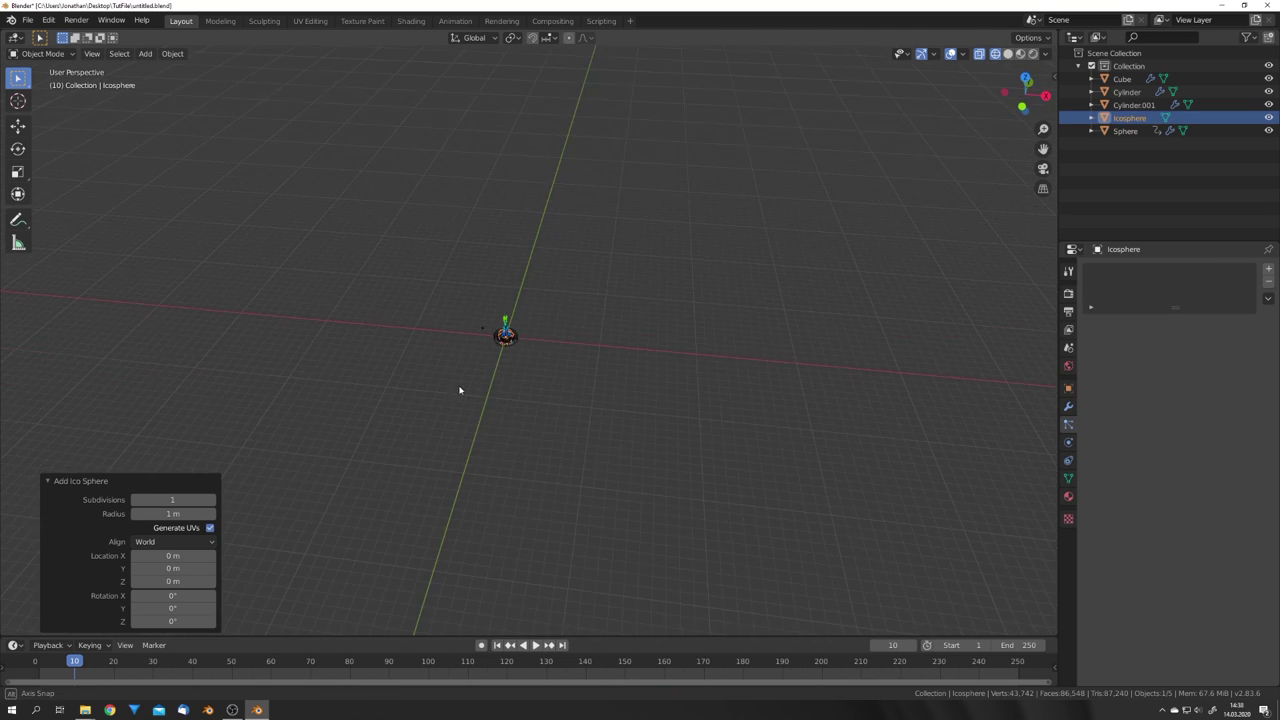
pyautogui.click(20, 127)
pyautogui.moveTo(557, 342); pyautogui.dragTo(951, 378)
pyautogui.keyDown('shift'); pyautogui.moveTo(908, 415); pyautogui.dragTo(638, 366, button='middle'); pyautogui.keyUp('shift')
pyautogui.scroll(5, 638, 367)
# Move the ico sphere into a new collection named "Part"
pyautogui.press('m')
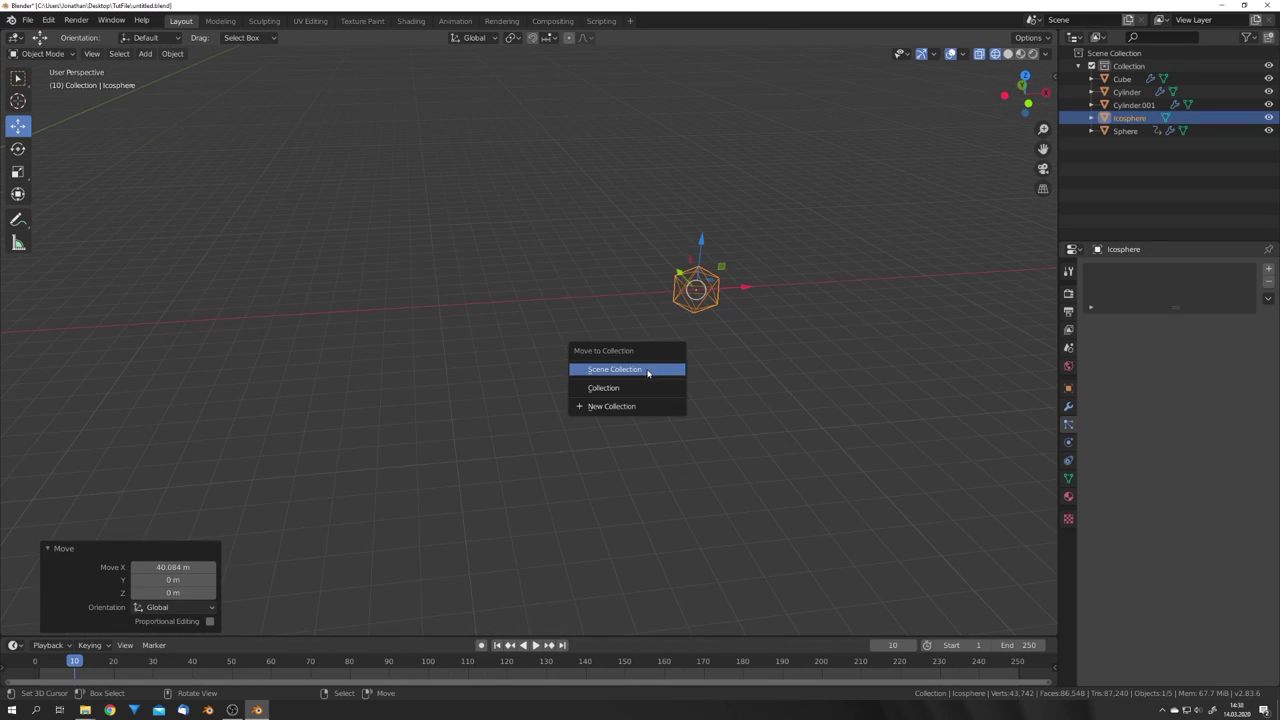
pyautogui.click(651, 403)
pyautogui.write('Pa')
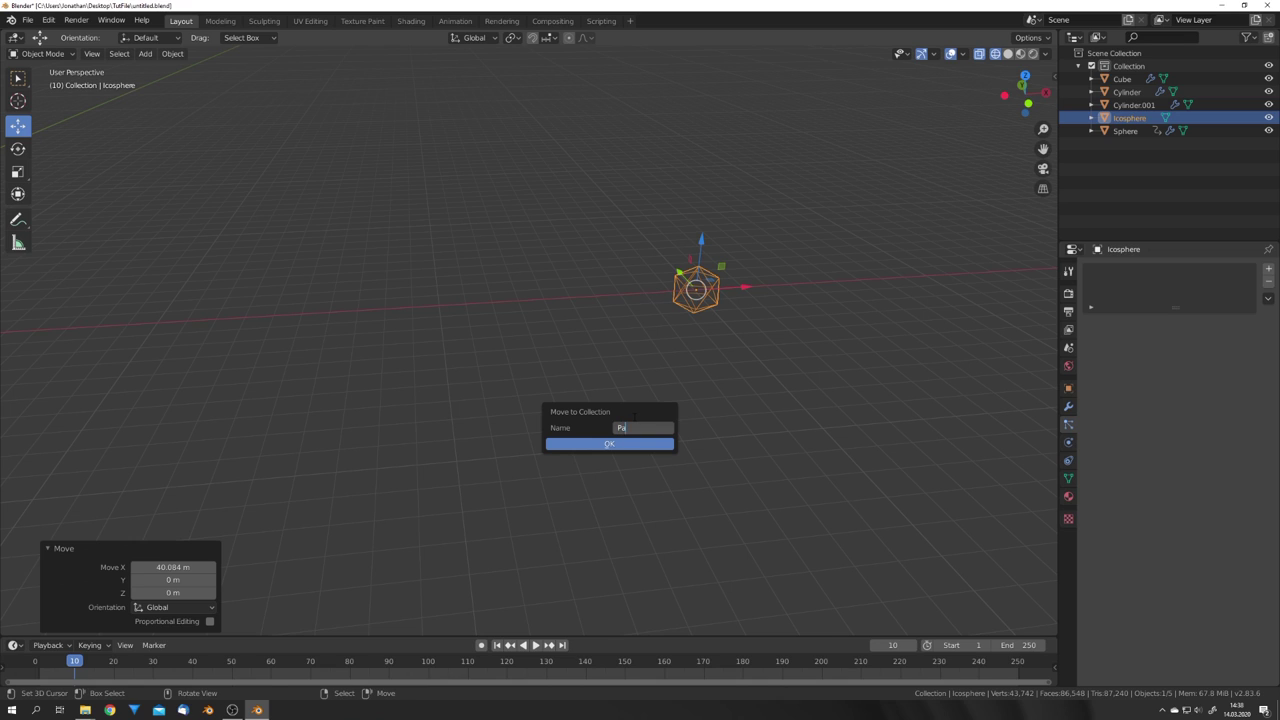
pyautogui.write('rt')
pyautogui.click(628, 443)
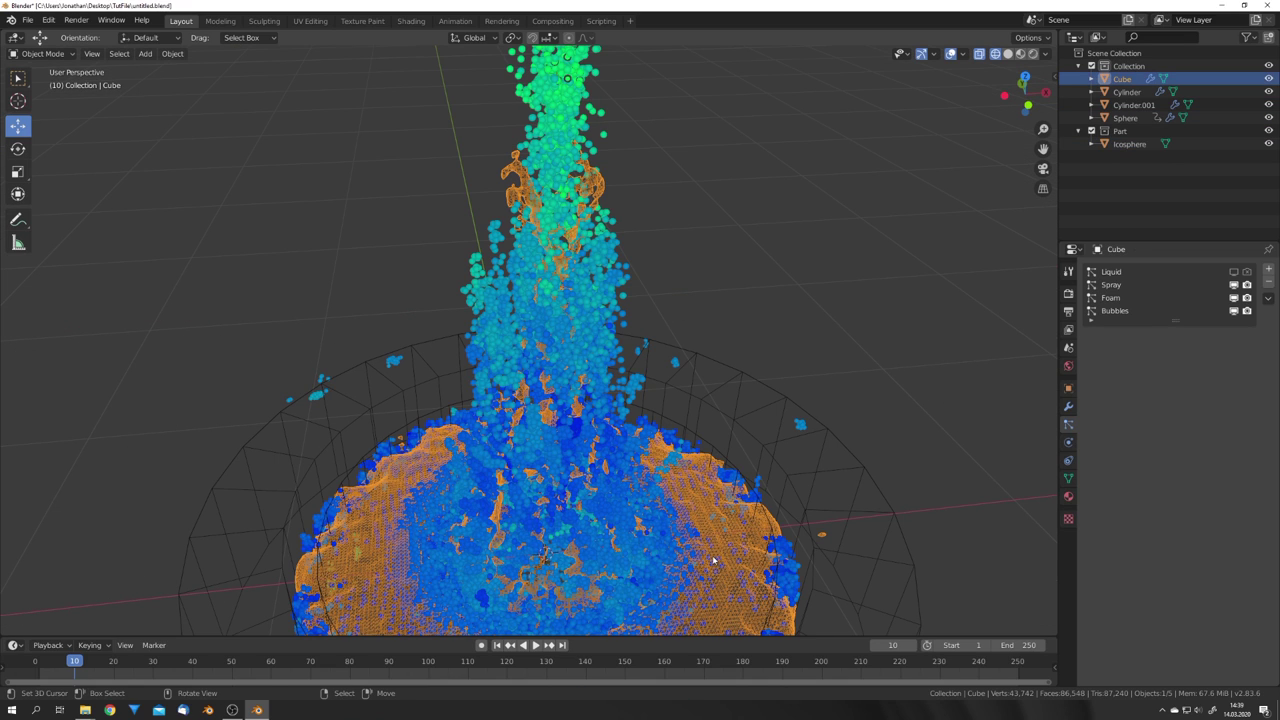
# Scale the ico sphere in the Part collection down by a factor of 0.1
pyautogui.press('KP_7')
pyautogui.keyDown('shift'); pyautogui.moveTo(634, 568); pyautogui.dragTo(673, 72, button='middle'); pyautogui.keyUp('shift')
pyautogui.hotkey('alt', 'a')
pyautogui.scroll(10, 555, 345)
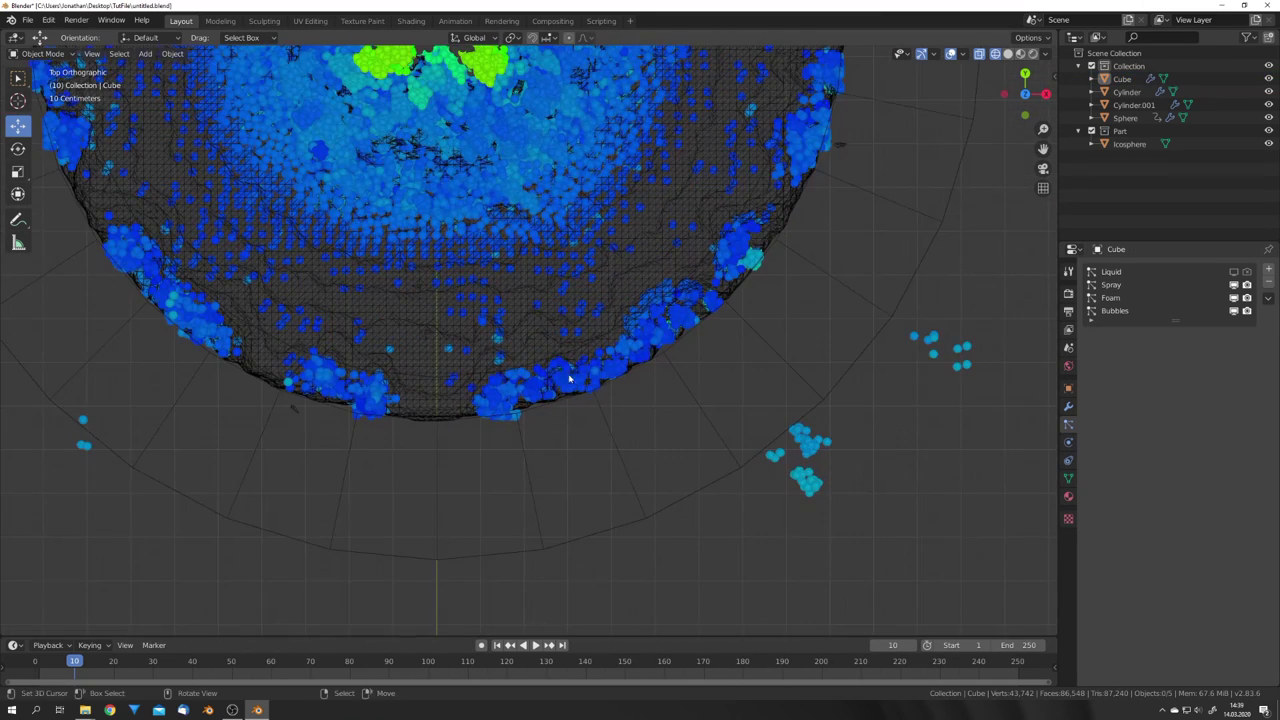
pyautogui.scroll(-6, 546, 287)
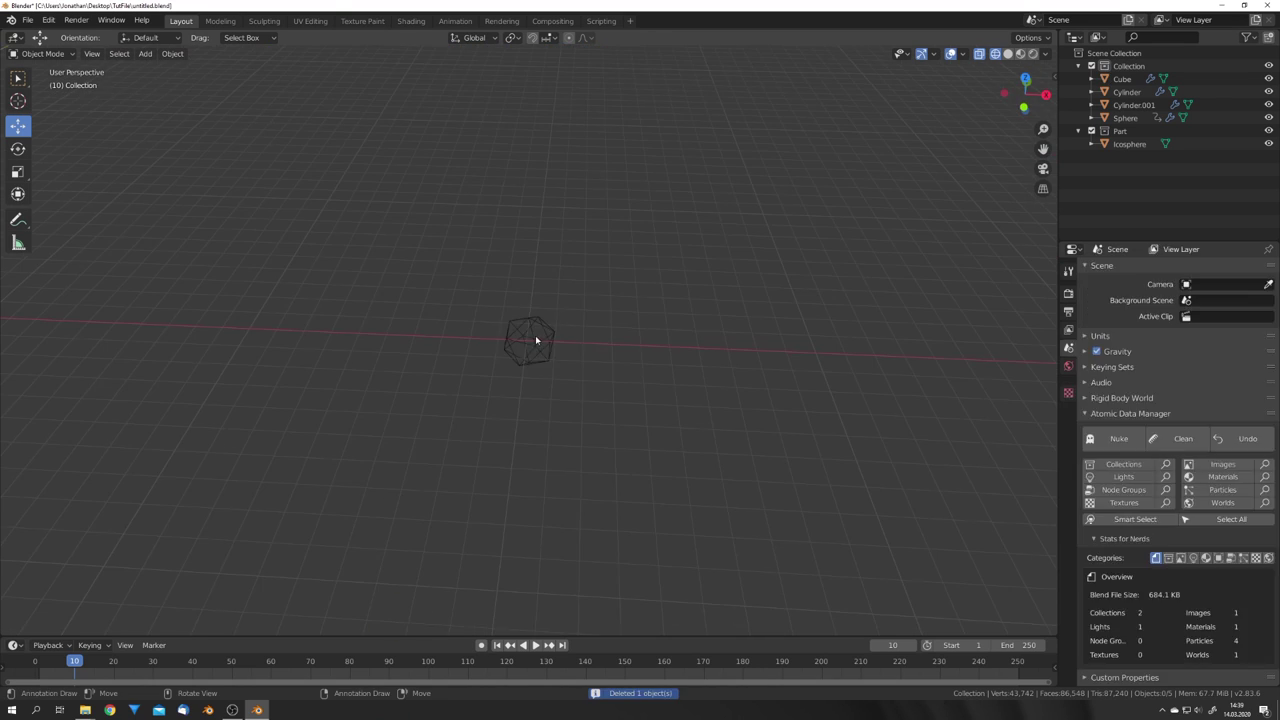
pyautogui.click(535, 335)
pyautogui.write('s.1')
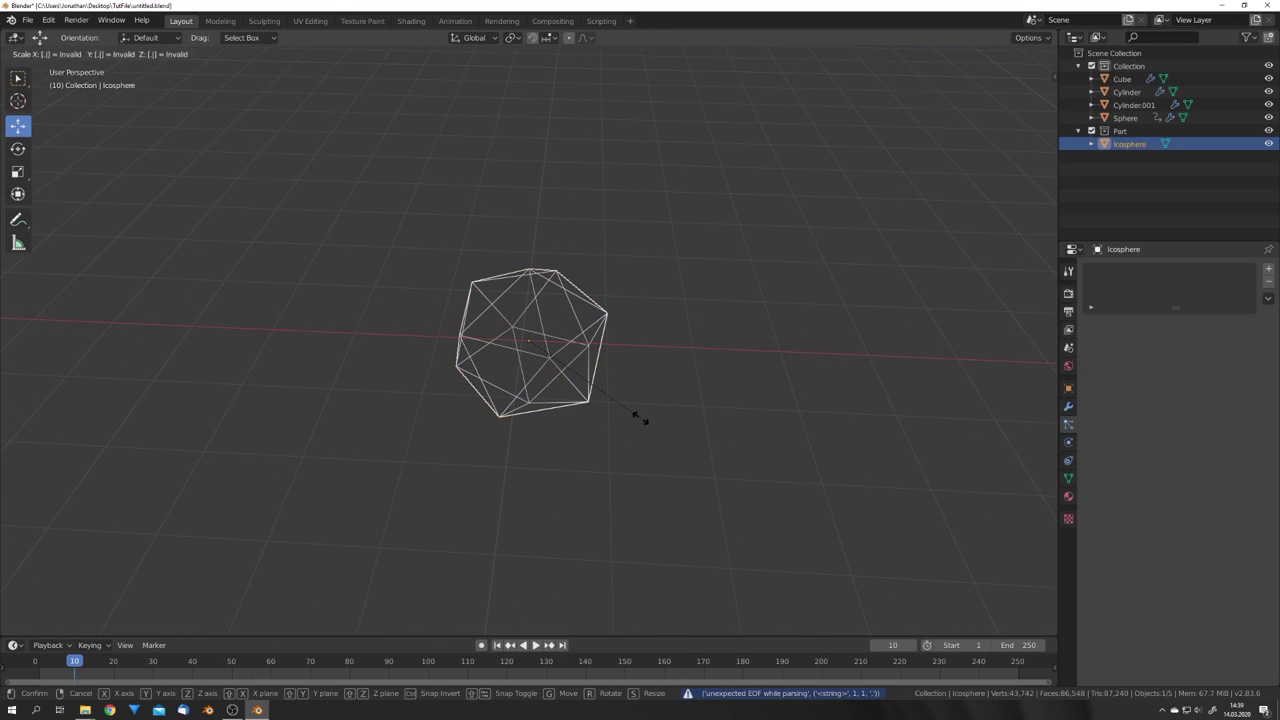
pyautogui.press('Return')
pyautogui.scroll(6, 594, 397)
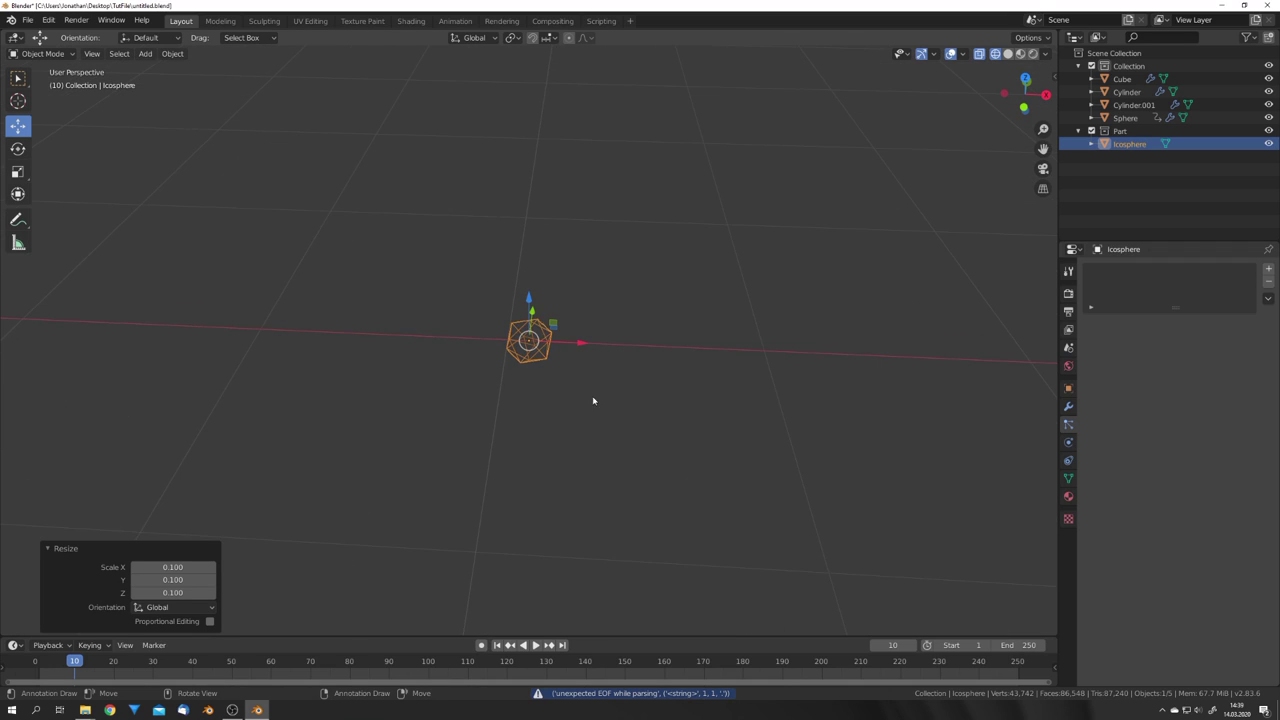
# Duplicate the small ico sphere twice, placing both copies near the original
pyautogui.hotkey('shift', 'd')
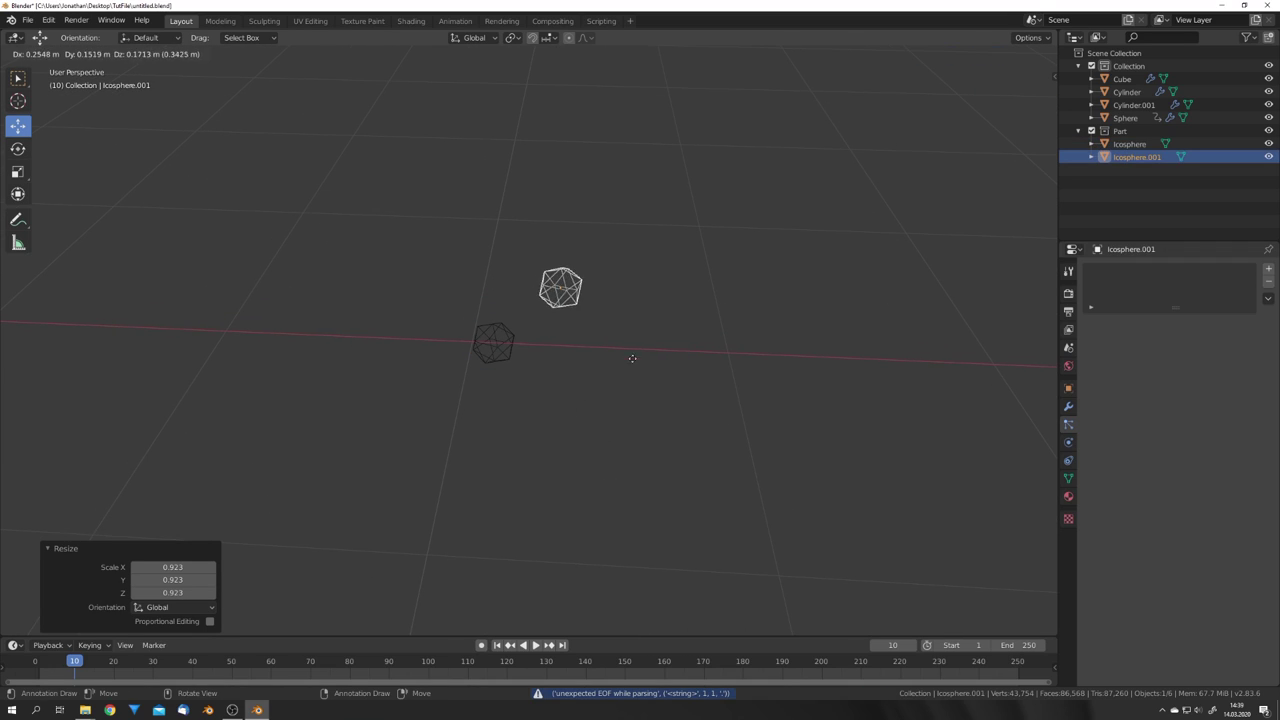
pyautogui.click(645, 341)
pyautogui.hotkey('shift', 'd')
pyautogui.click(786, 460)
# Offset the mesh of the first ico sphere copy from its origin in Edit Mode
pyautogui.click(574, 268)
pyautogui.press('Tab')
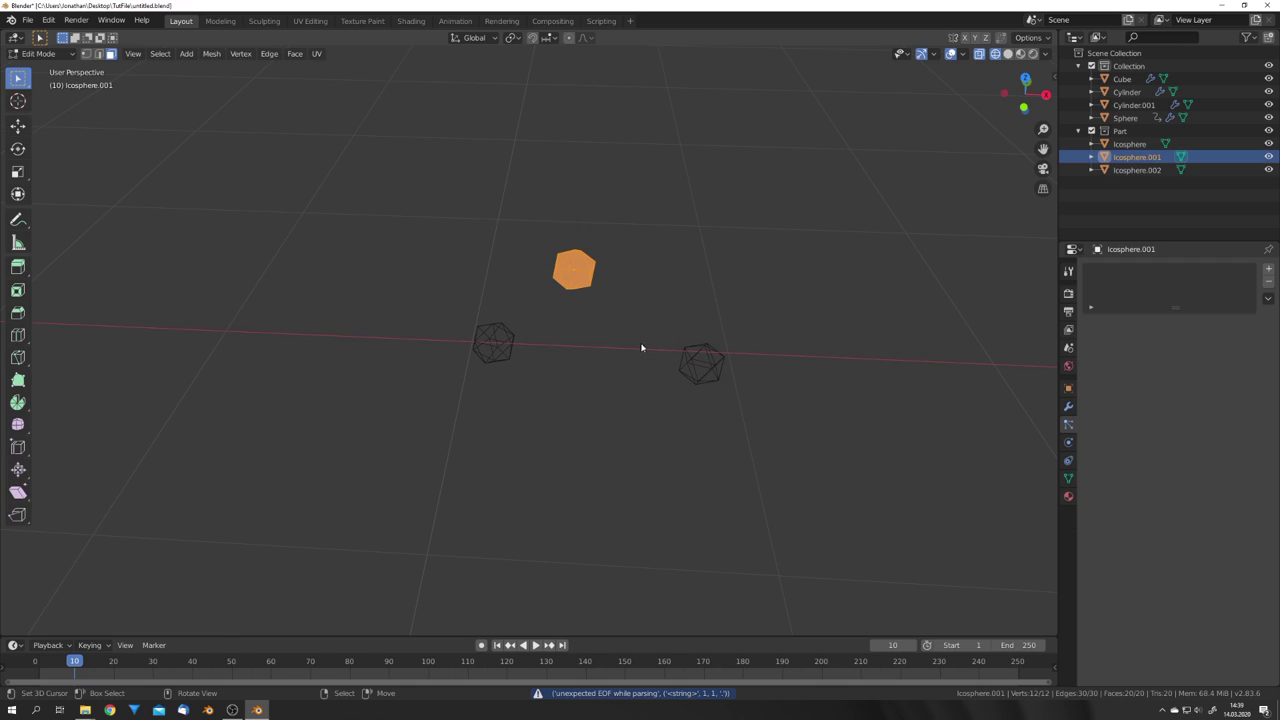
pyautogui.press('g')
pyautogui.click(694, 354)
pyautogui.press('Tab')
# Offset the second ico sphere copy's mesh from its origin in Edit Mode, by about -0.39 m along X
pyautogui.click(716, 372)
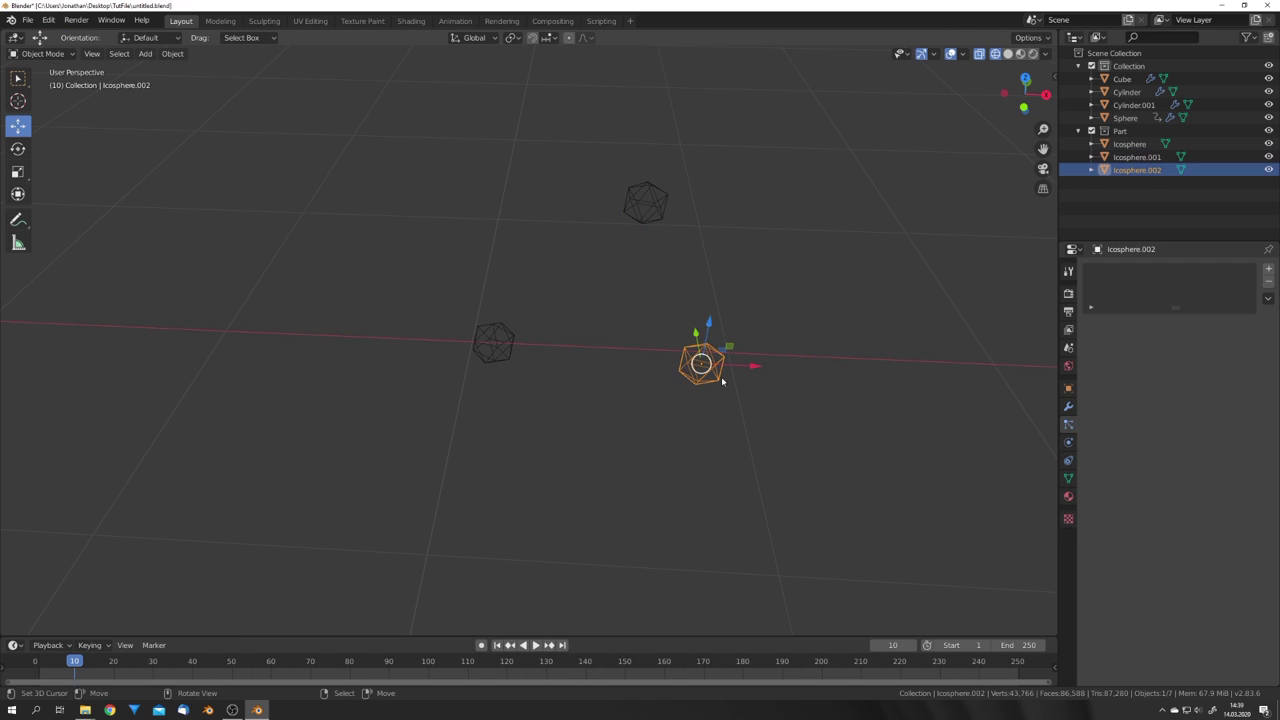
pyautogui.press('Tab')
pyautogui.press('g')
pyautogui.click(625, 376)
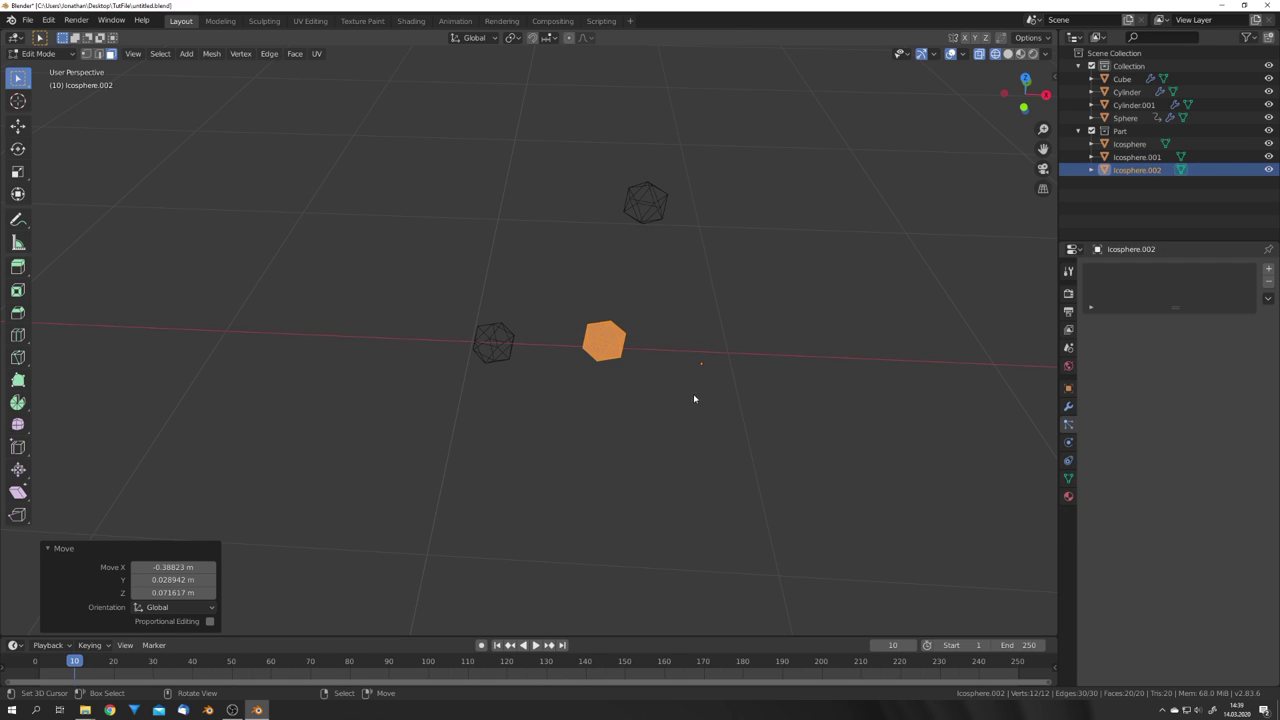
pyautogui.press('Tab')
# Duplicate the original ico sphere once more and offset the new copy's mesh from its origin in Edit Mode
pyautogui.moveTo(634, 386); pyautogui.dragTo(520, 346, button='middle')
pyautogui.click(517, 364)
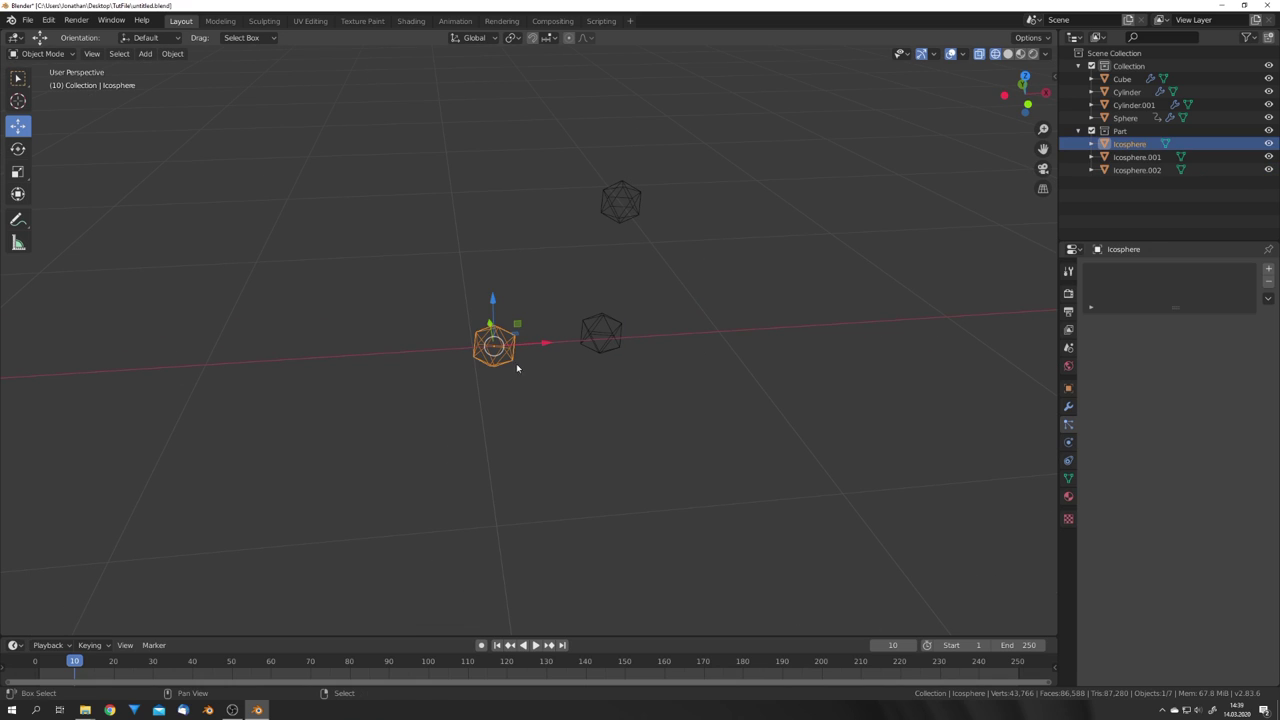
pyautogui.hotkey('shift', 'd')
pyautogui.click(489, 400)
pyautogui.moveTo(489, 400); pyautogui.dragTo(624, 404, button='middle')
pyautogui.press('Tab')
pyautogui.press('g')
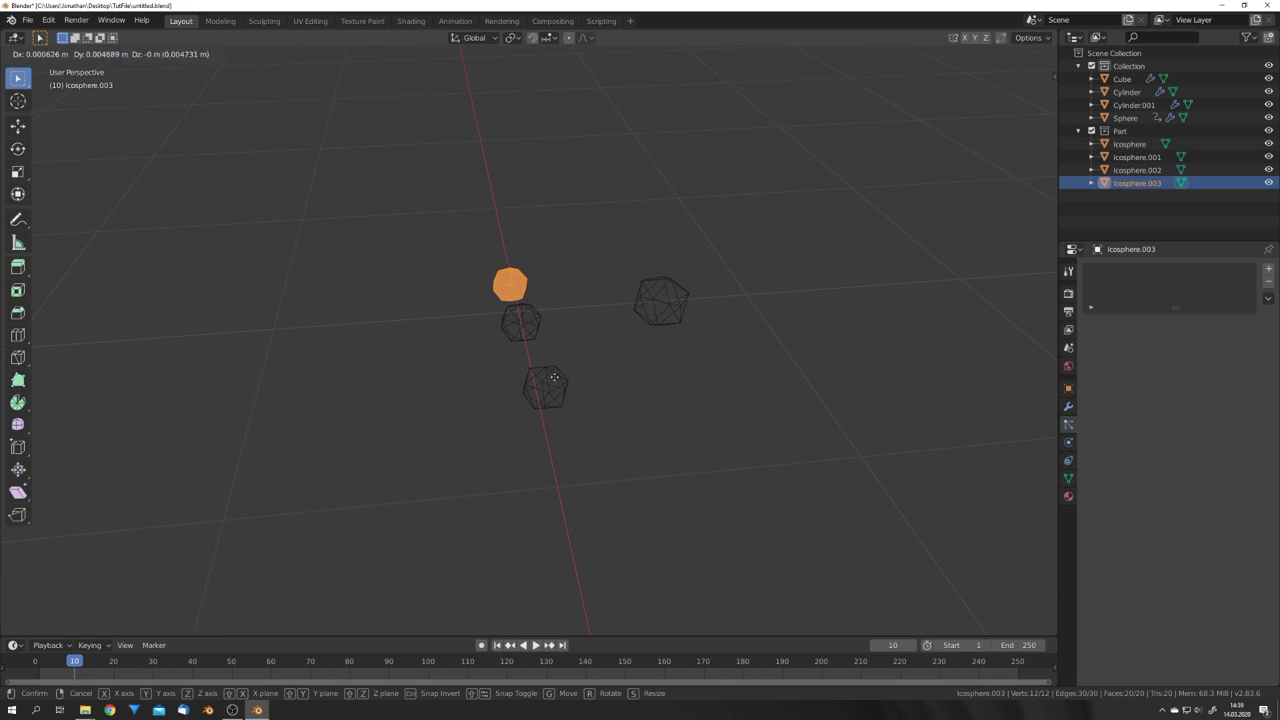
pyautogui.click(534, 408)
pyautogui.press('Tab')
pyautogui.moveTo(534, 408); pyautogui.dragTo(511, 447, button='middle')
pyautogui.scroll(-3, 430, 412)
pyautogui.hotkey('alt', 'a')
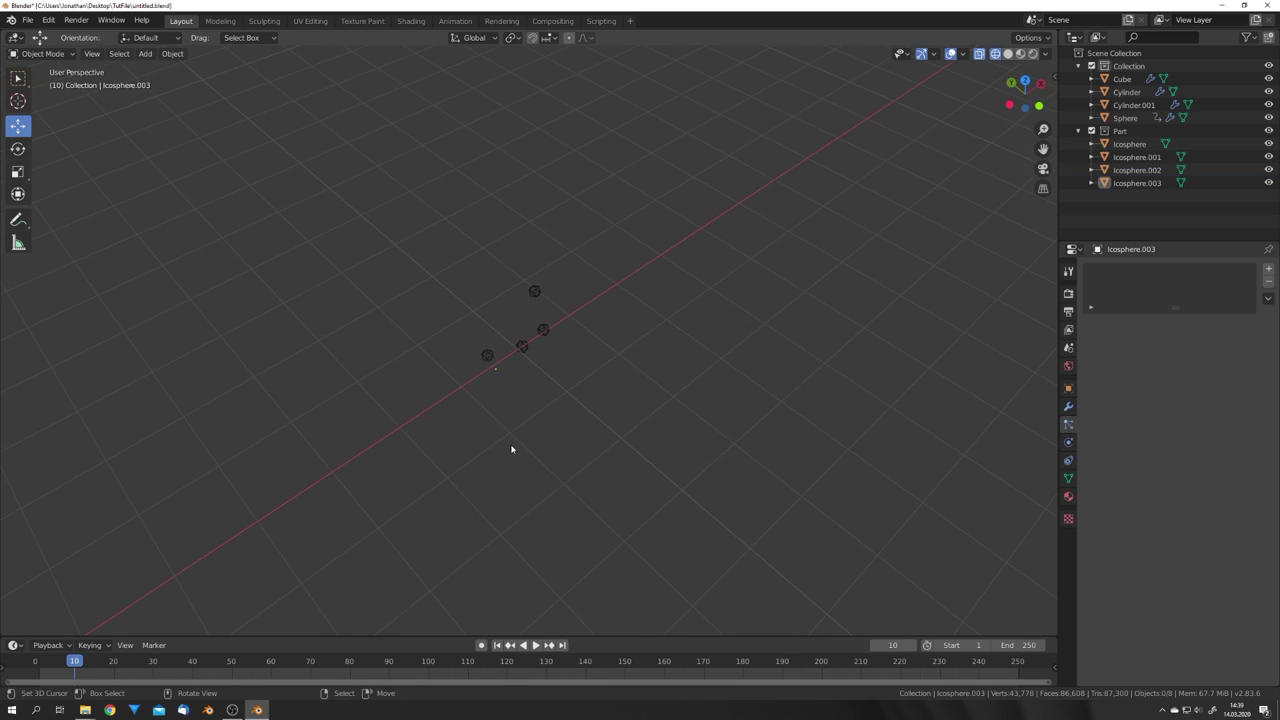
# Select all four ico spheres and create a new material on the active one
pyautogui.scroll(-5, 503, 442)
pyautogui.scroll(10, 495, 410)
pyautogui.click(419, 372)
pyautogui.keyDown('shift'); pyautogui.click(514, 358); pyautogui.keyUp('shift')
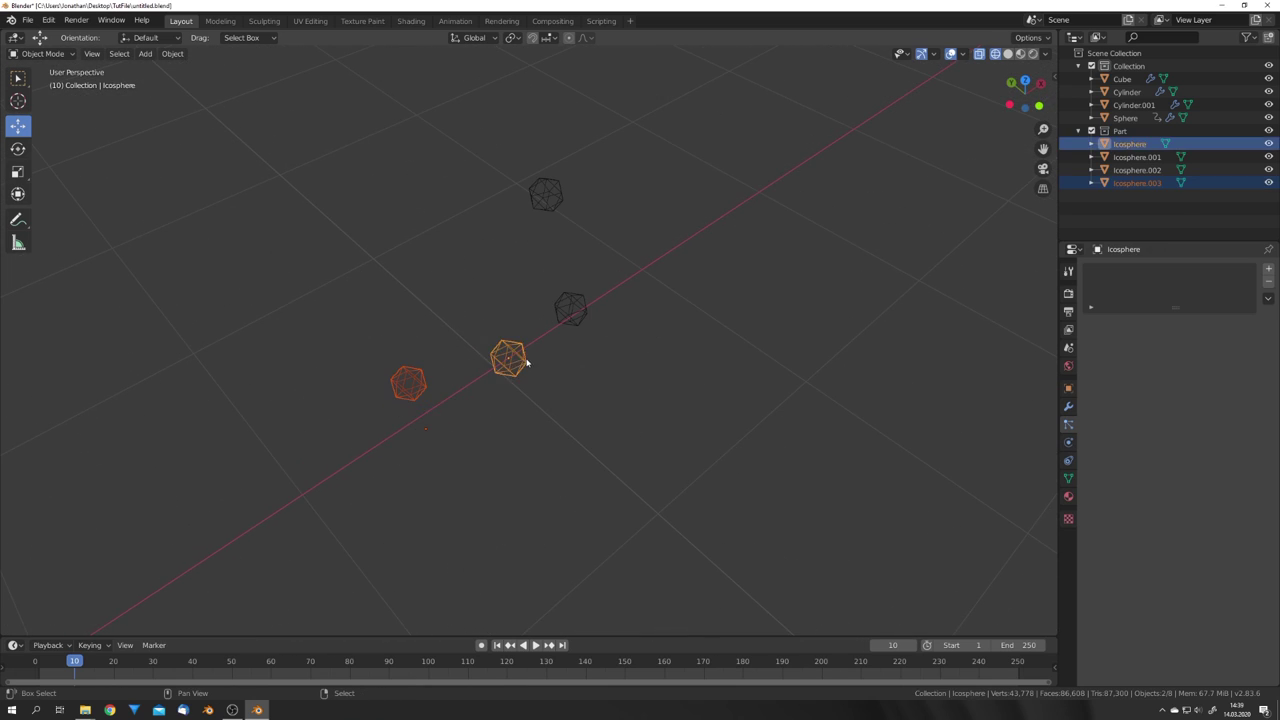
pyautogui.keyDown('shift'); pyautogui.click(570, 308); pyautogui.keyUp('shift')
pyautogui.keyDown('shift'); pyautogui.click(543, 205); pyautogui.keyUp('shift')
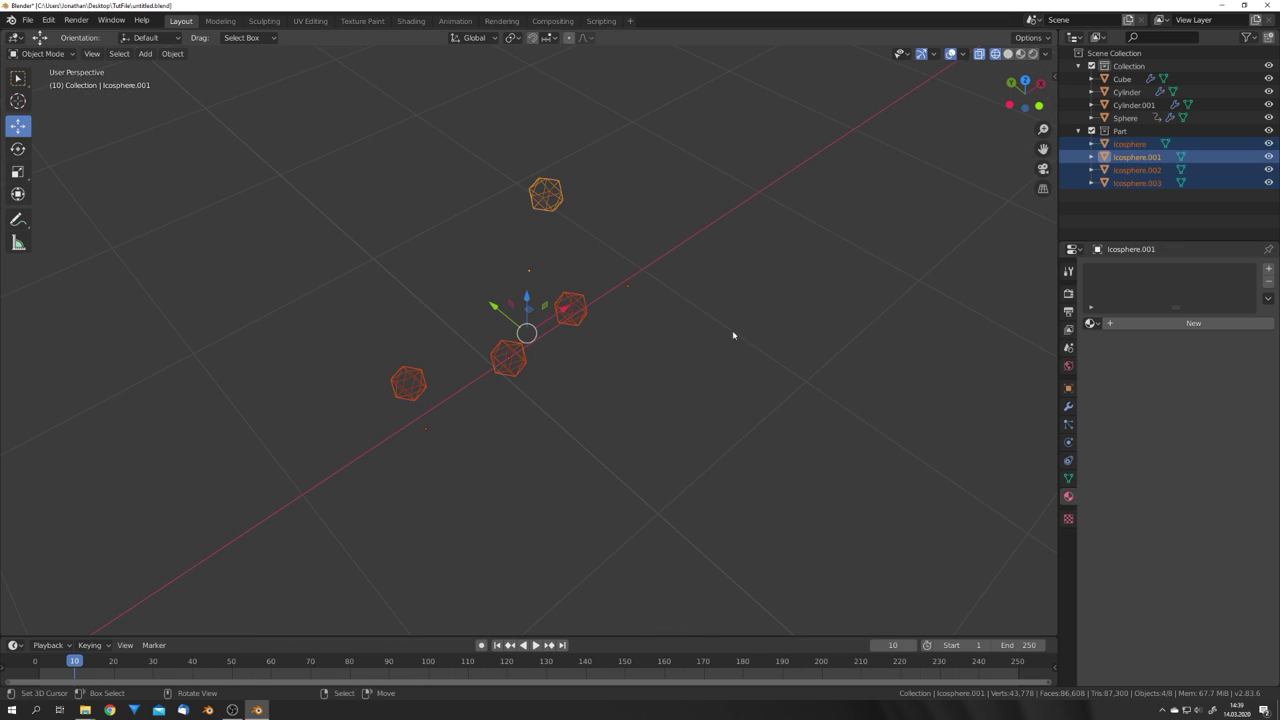
pyautogui.click(1068, 496)
pyautogui.moveTo(700, 392); pyautogui.dragTo(733, 398, button='middle')
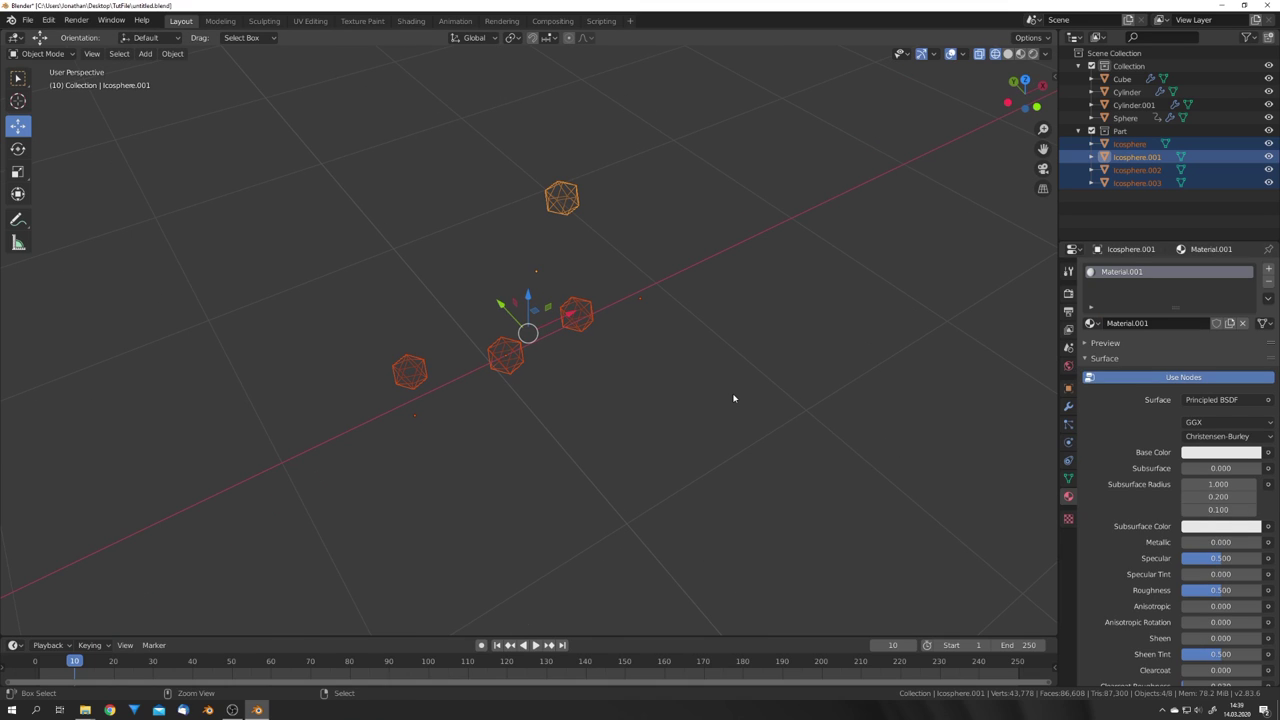
# Link the active ico sphere's material to the other selected ico spheres
pyautogui.hotkey('ctrl', 'l')
pyautogui.click(715, 427)
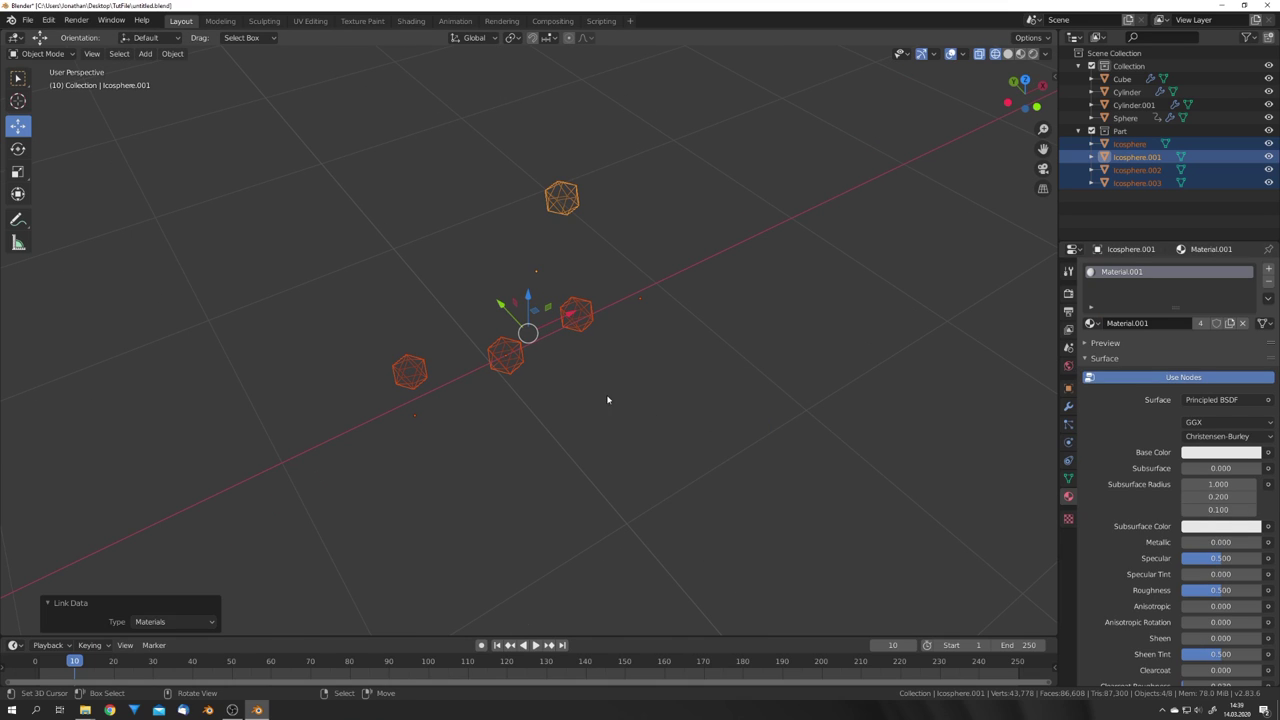
pyautogui.moveTo(608, 397); pyautogui.dragTo(597, 349, button='middle')
pyautogui.keyDown('shift'); pyautogui.click(591, 327); pyautogui.keyUp('shift')
pyautogui.keyDown('shift'); pyautogui.click(584, 210); pyautogui.keyUp('shift')
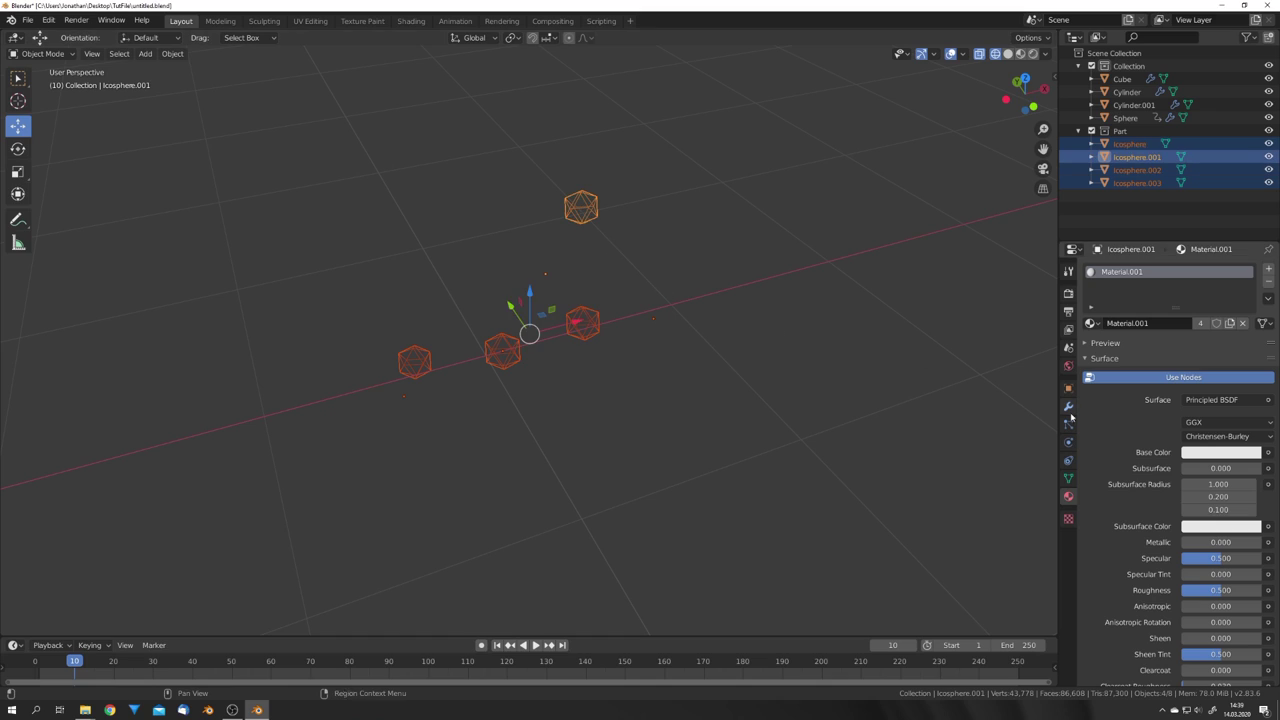
# Change the ico spheres' material to a Glass BSDF with IOR 1.333 and roughness 1.000
pyautogui.click(1206, 400)
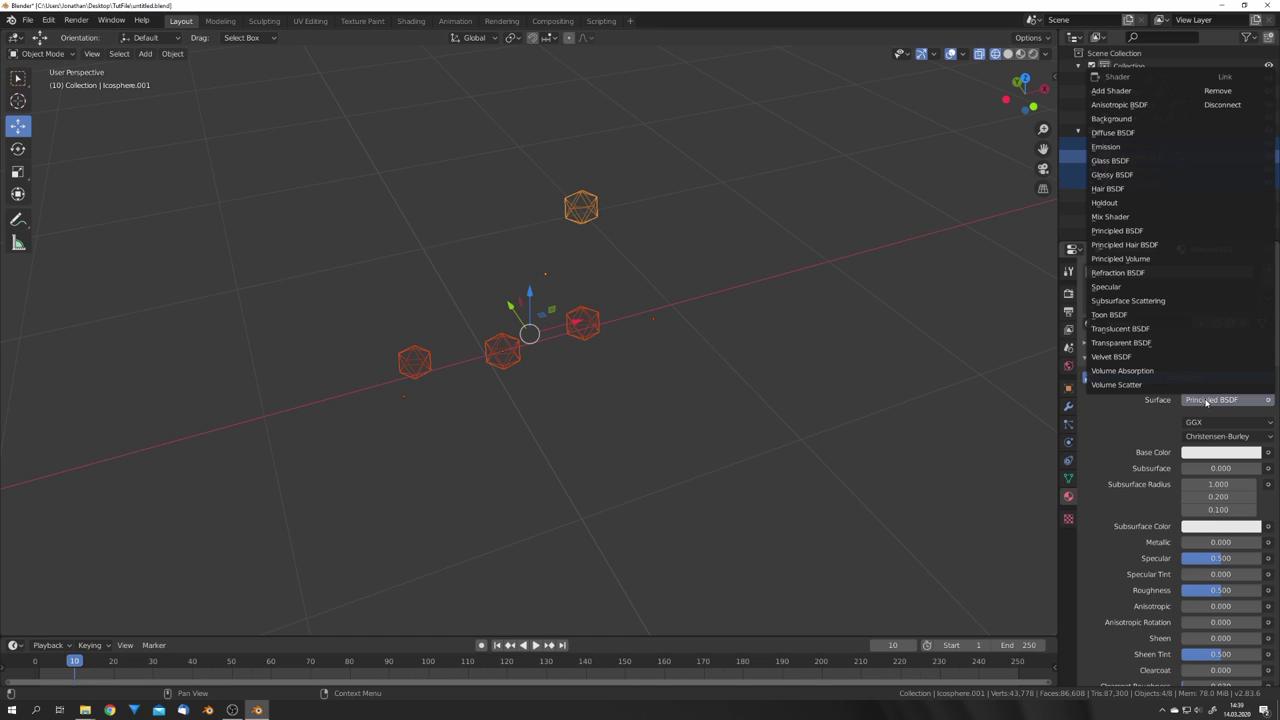
pyautogui.click(1110, 160)
pyautogui.click(1222, 470)
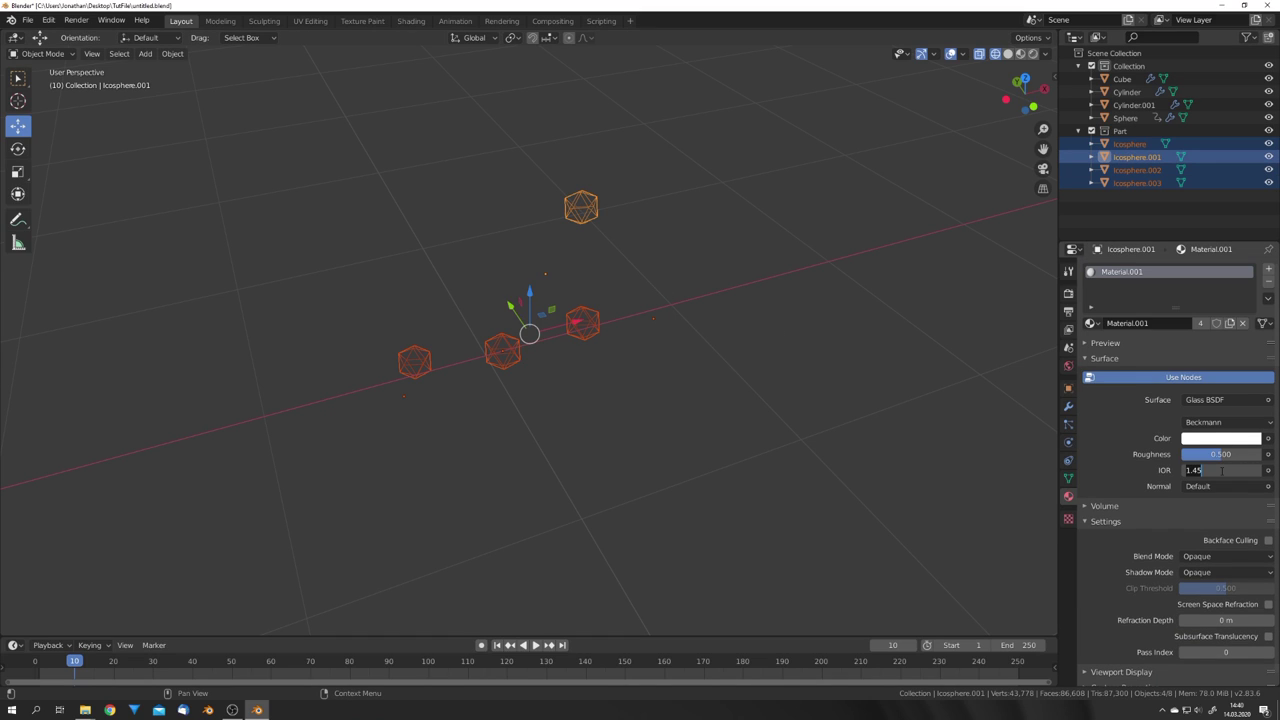
pyautogui.write('1.333')
pyautogui.press('Return')
pyautogui.moveTo(1197, 450); pyautogui.dragTo(1247, 458)
pyautogui.scroll(-8, 633, 320)
pyautogui.hotkey('alt', 'a')
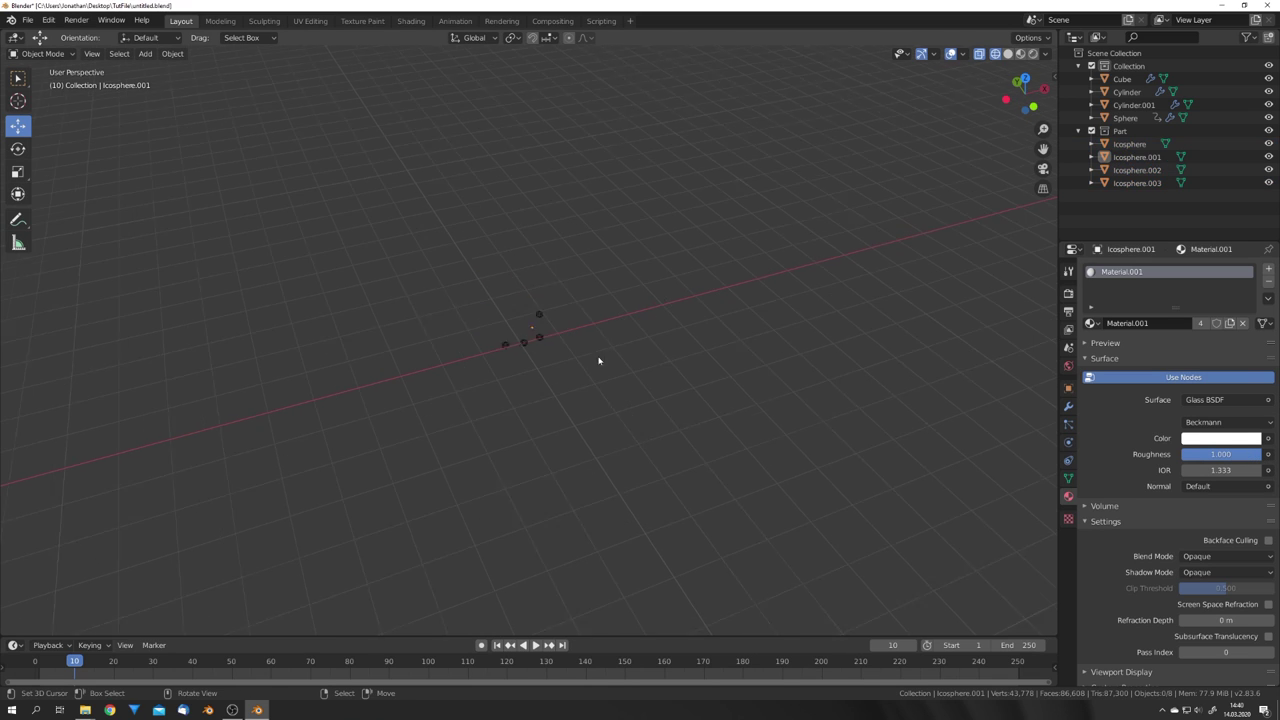
# Set the fluid domain's Spray particles to render as a collection, using Part as the instance collection with Pick Random enabled
pyautogui.scroll(-12, 562, 391)
pyautogui.scroll(8, 712, 372)
pyautogui.keyDown('shift'); pyautogui.moveTo(326, 440); pyautogui.dragTo(680, 352, button='middle'); pyautogui.keyUp('shift')
pyautogui.scroll(9, 545, 376)
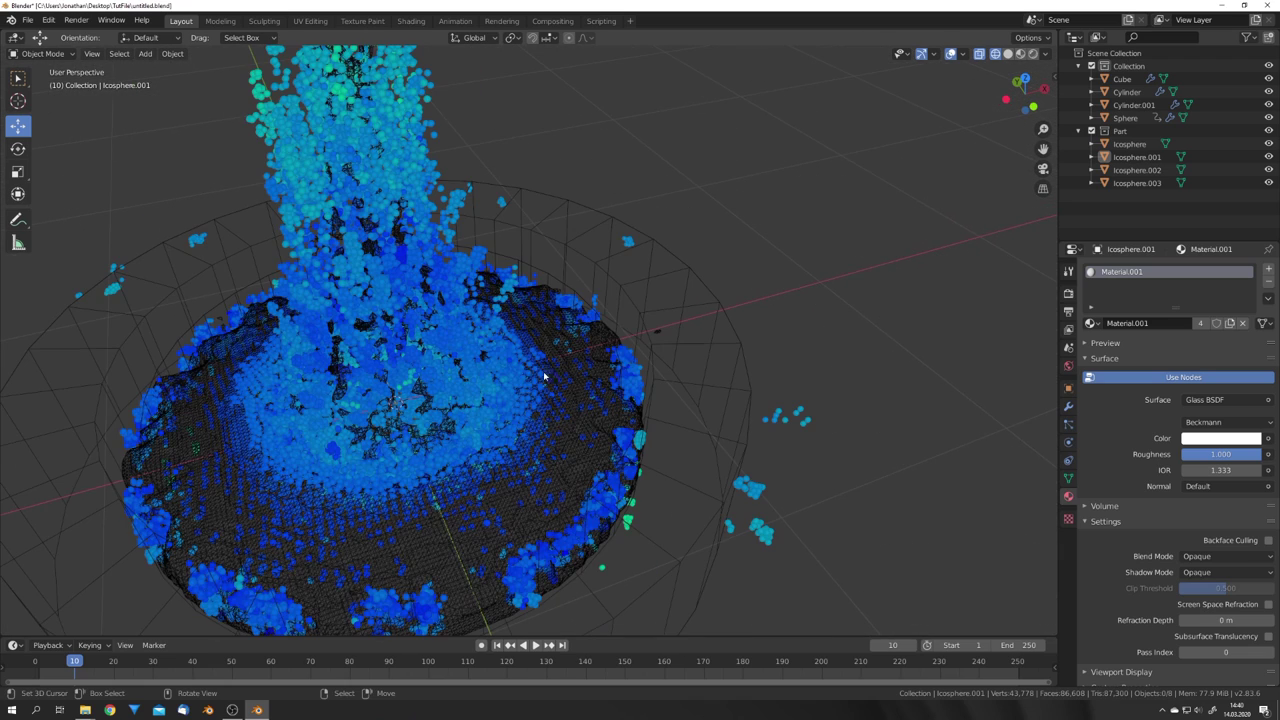
pyautogui.click(565, 372)
pyautogui.click(1067, 425)
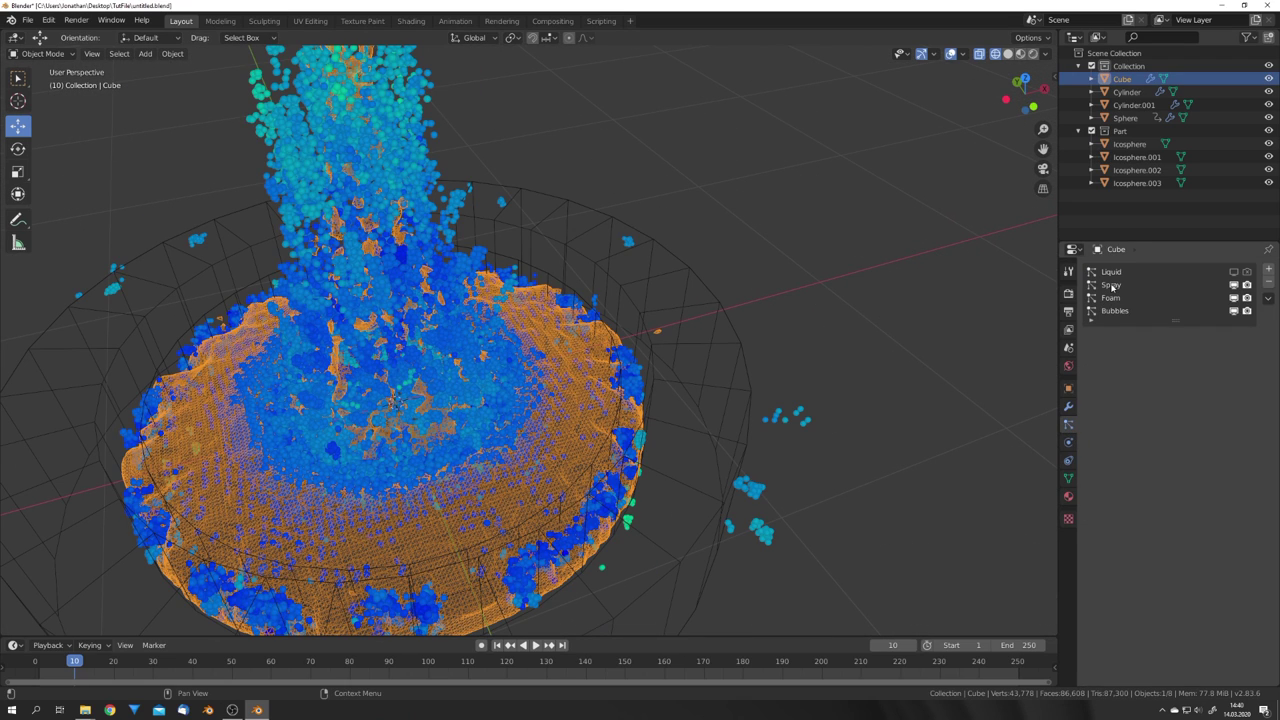
pyautogui.click(1112, 286)
pyautogui.click(1105, 359)
pyautogui.click(1205, 377)
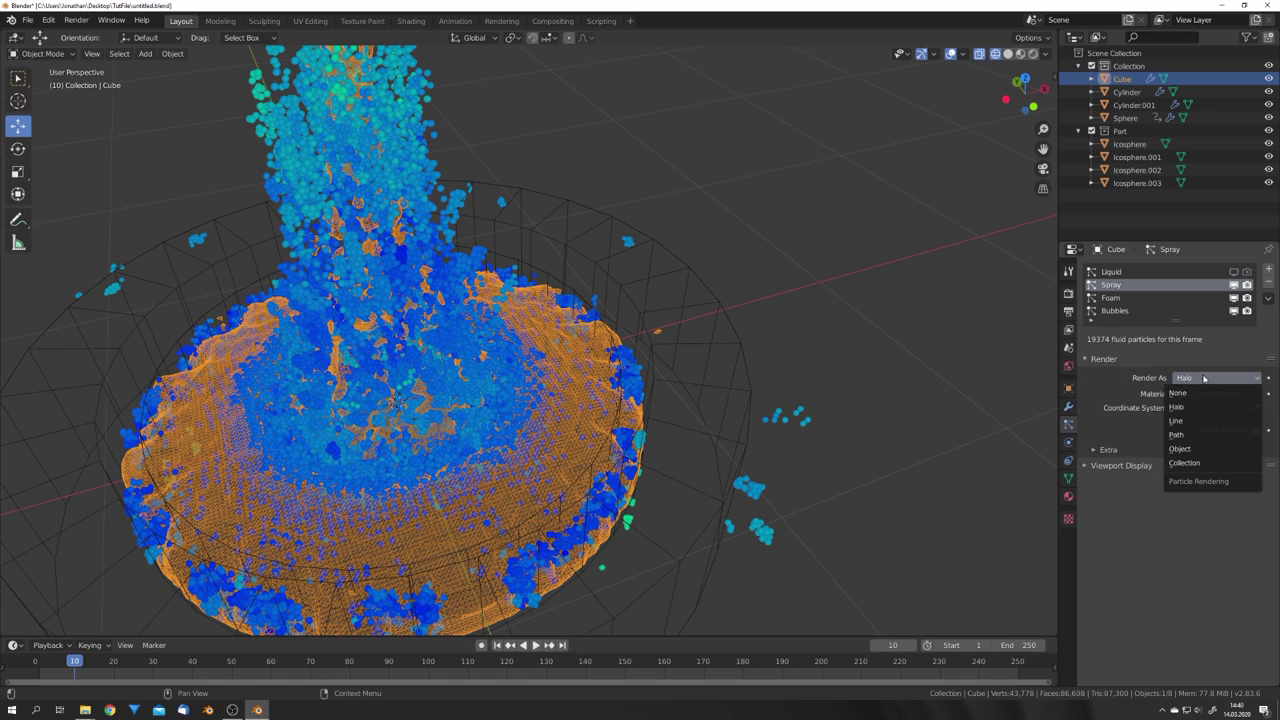
pyautogui.click(1200, 466)
pyautogui.click(1190, 441)
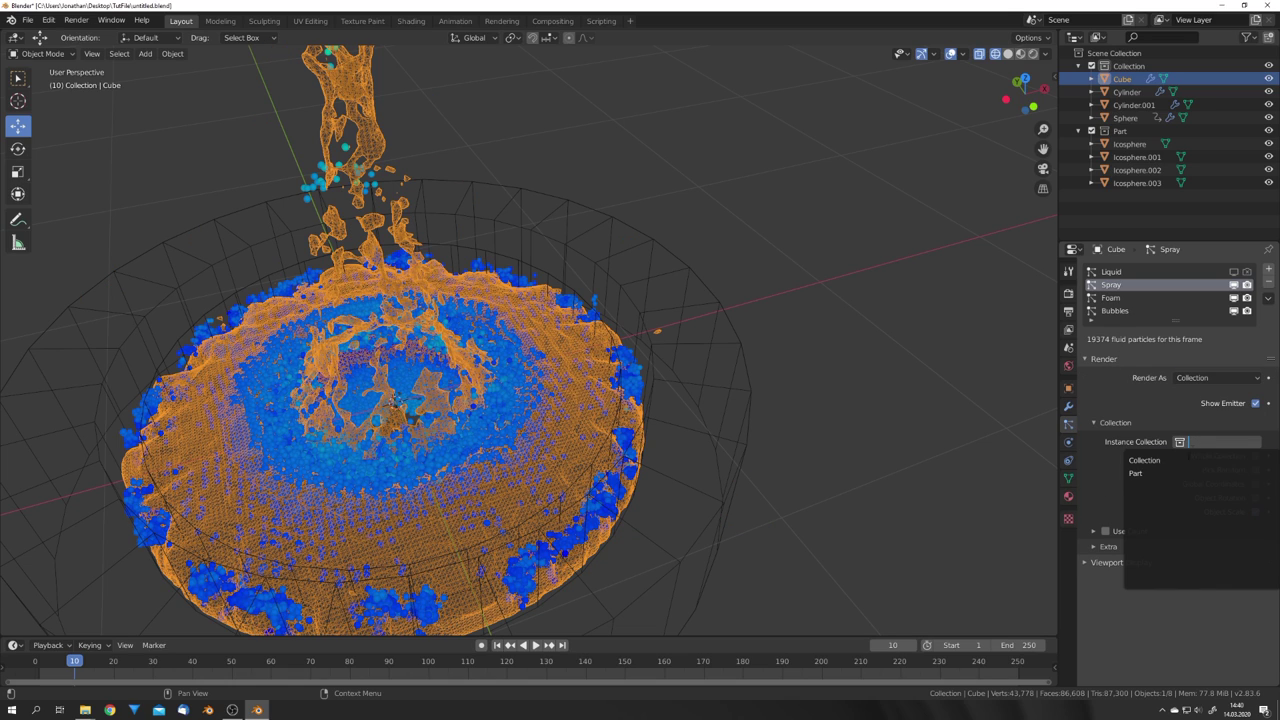
pyautogui.click(1169, 475)
pyautogui.click(1256, 470)
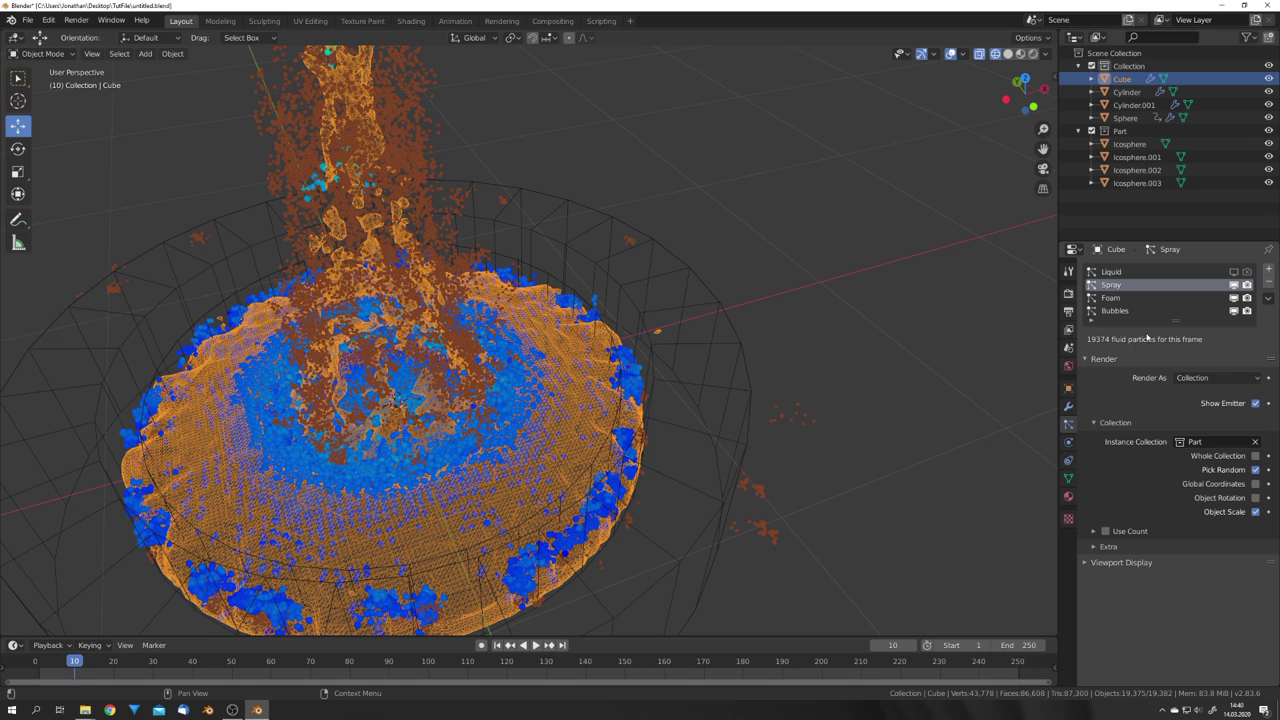
# Set the fluid domain's Foam particles to render as a collection
pyautogui.click(1112, 298)
pyautogui.click(1214, 377)
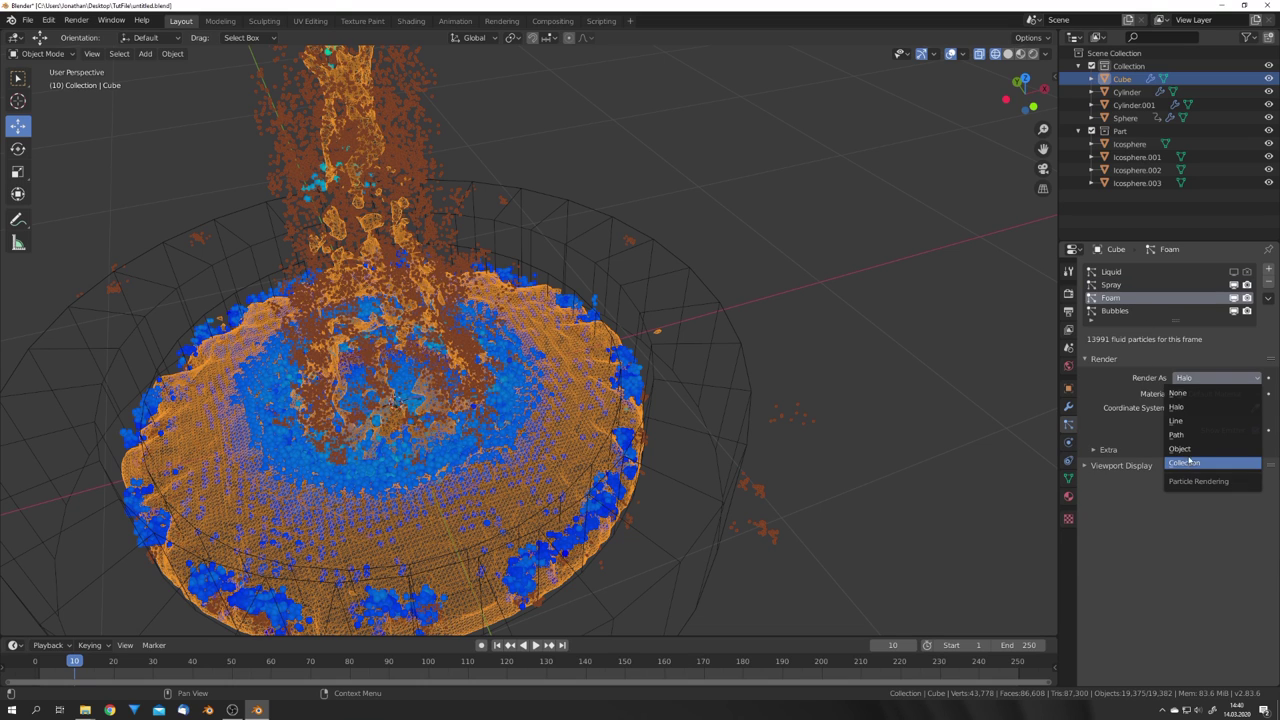
pyautogui.click(1188, 462)
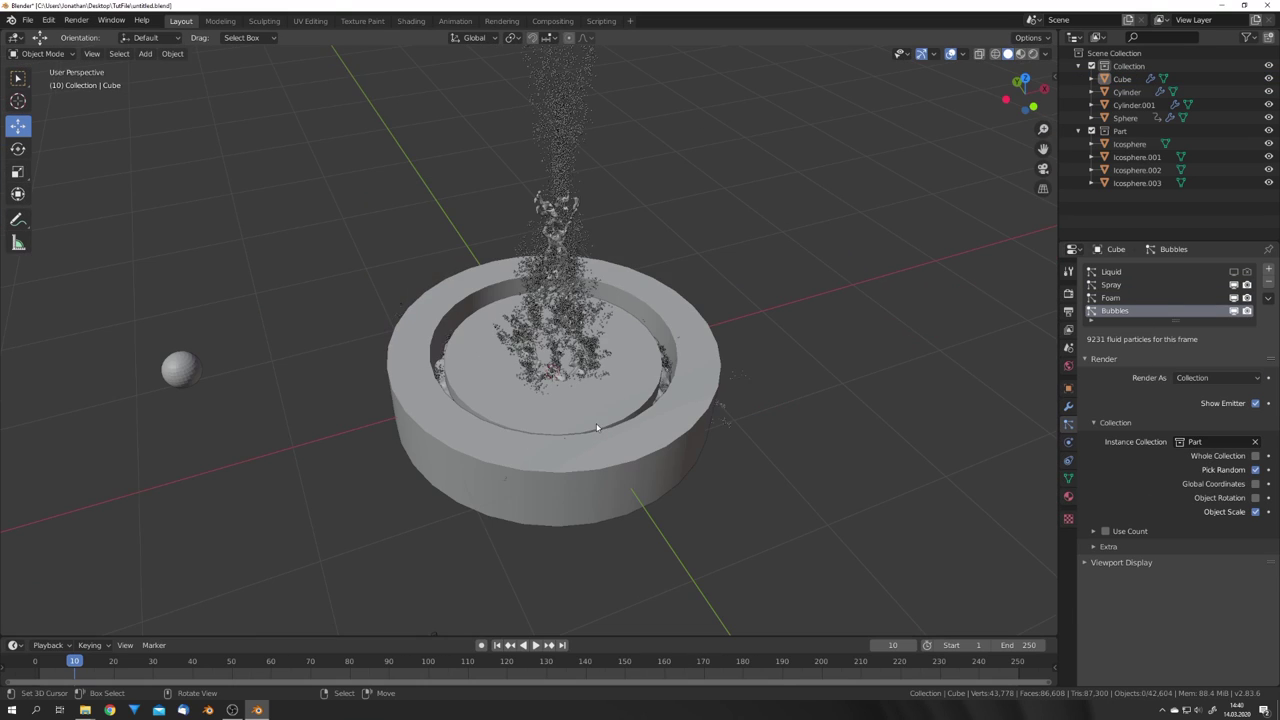
# Hide the inner cylinder, the outer container and the sphere so that only the fluid is displayed
pyautogui.click(645, 370)
pyautogui.press('h')
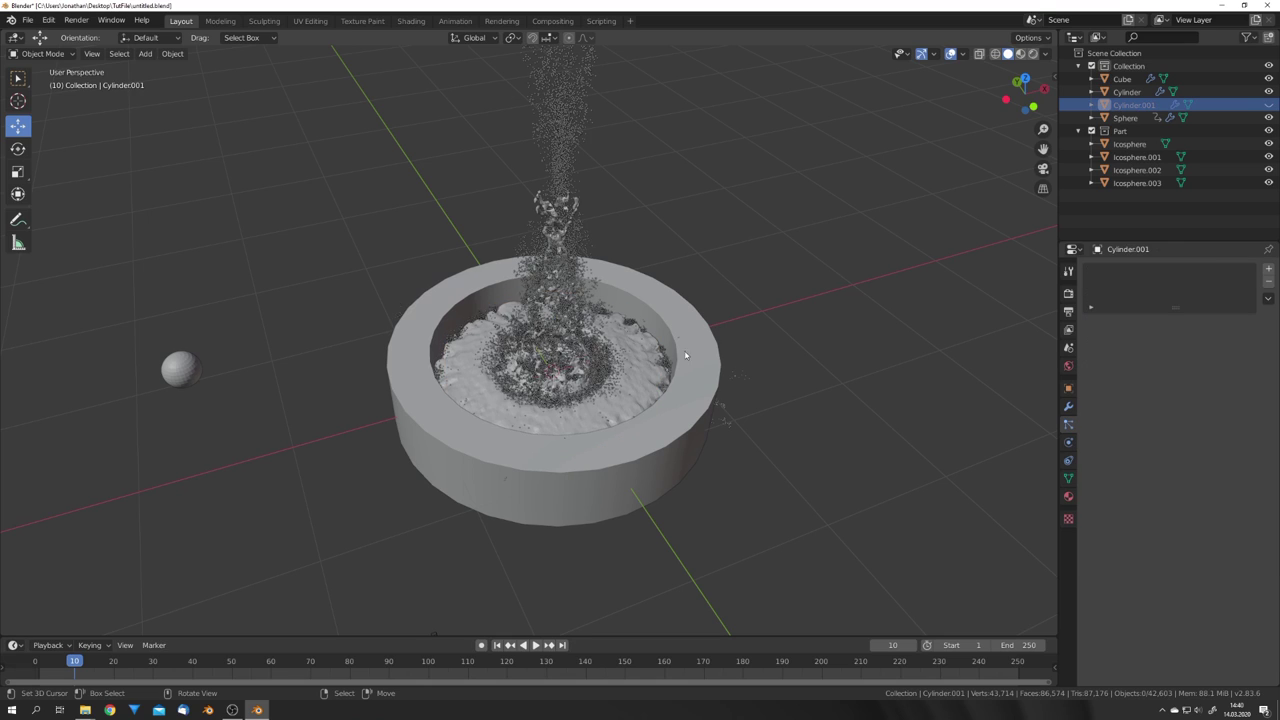
pyautogui.click(707, 346)
pyautogui.press('h')
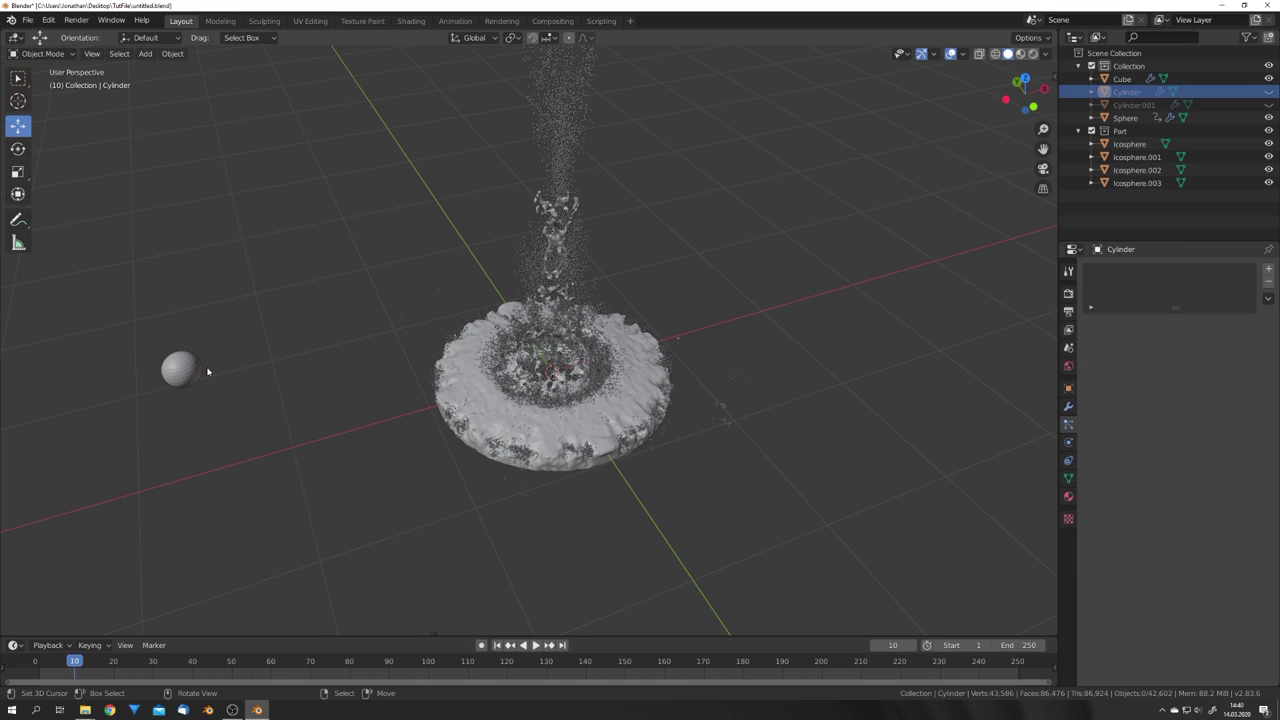
pyautogui.click(180, 369)
pyautogui.press('h')
# Apply smooth shading to the fluid mesh and deselect it
pyautogui.scroll(4, 545, 355)
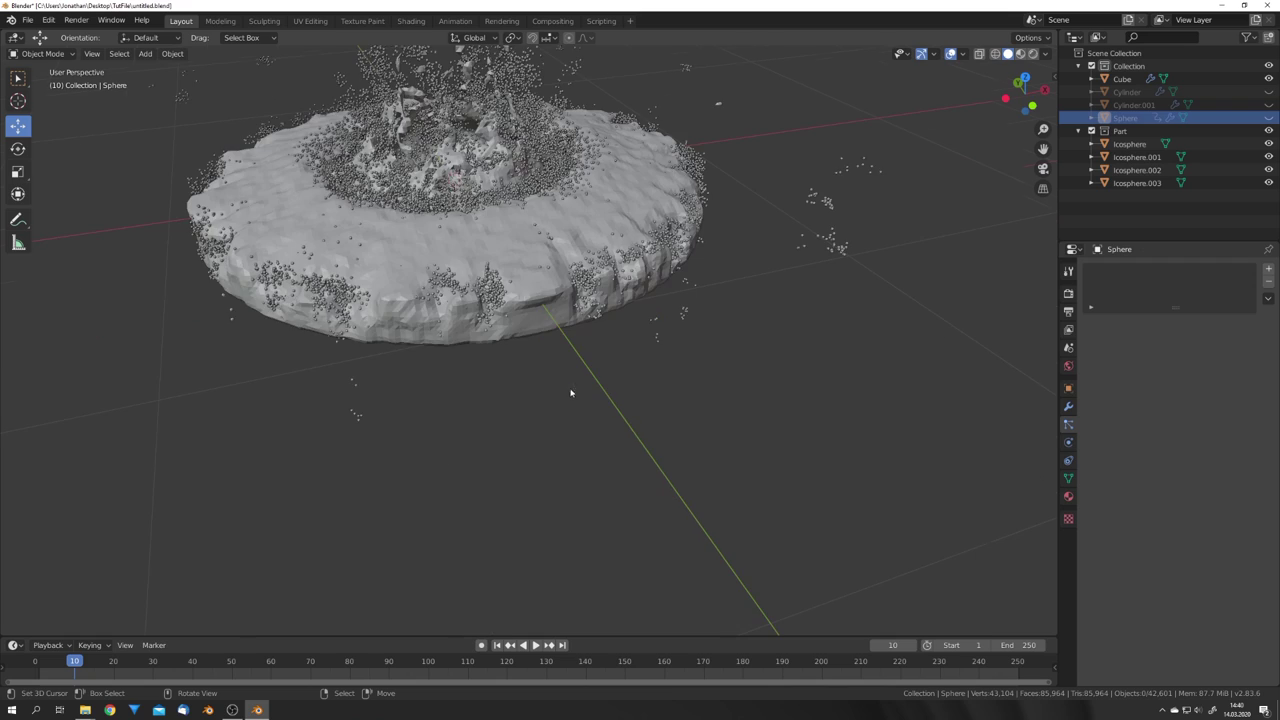
pyautogui.scroll(-1, 548, 356)
pyautogui.click(545, 351)
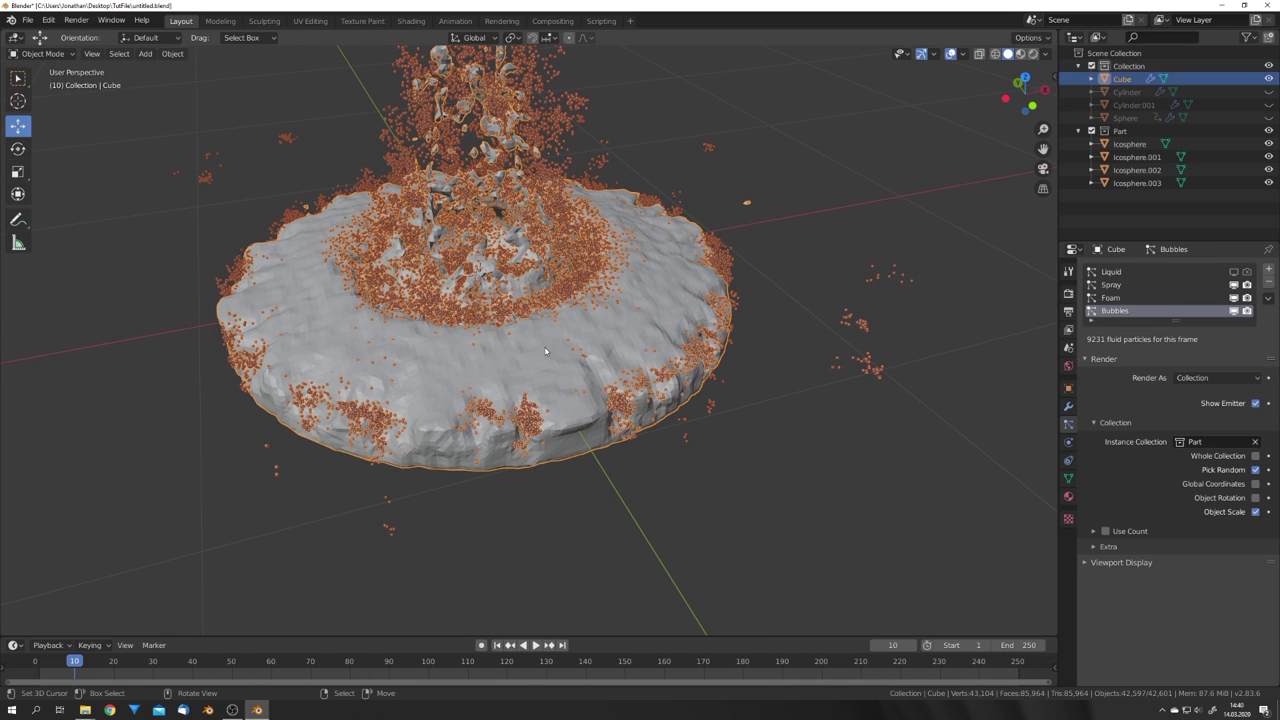
pyautogui.rightClick(545, 351)
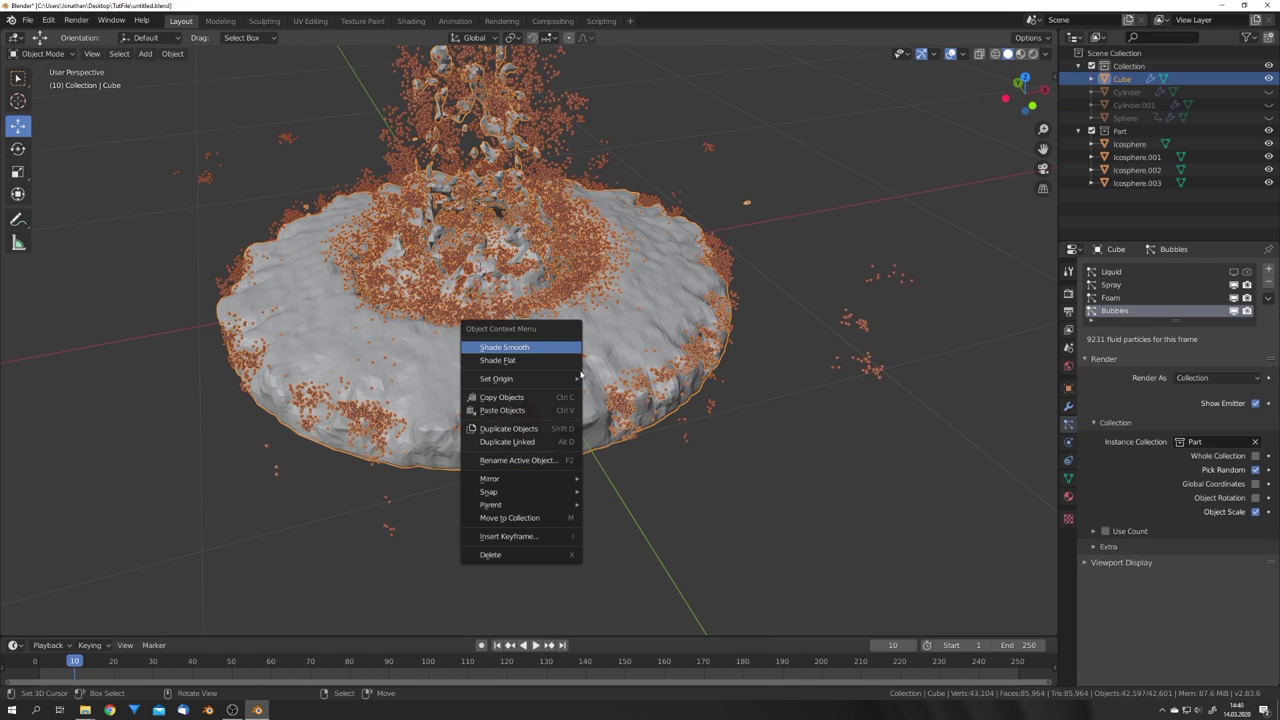
pyautogui.click(547, 350)
pyautogui.hotkey('alt', 'a')
# Add a camera and align it to the current view of the splash
pyautogui.scroll(-4, 597, 260)
pyautogui.keyDown('shift'); pyautogui.moveTo(600, 300); pyautogui.dragTo(585, 408, button='middle'); pyautogui.keyUp('shift')
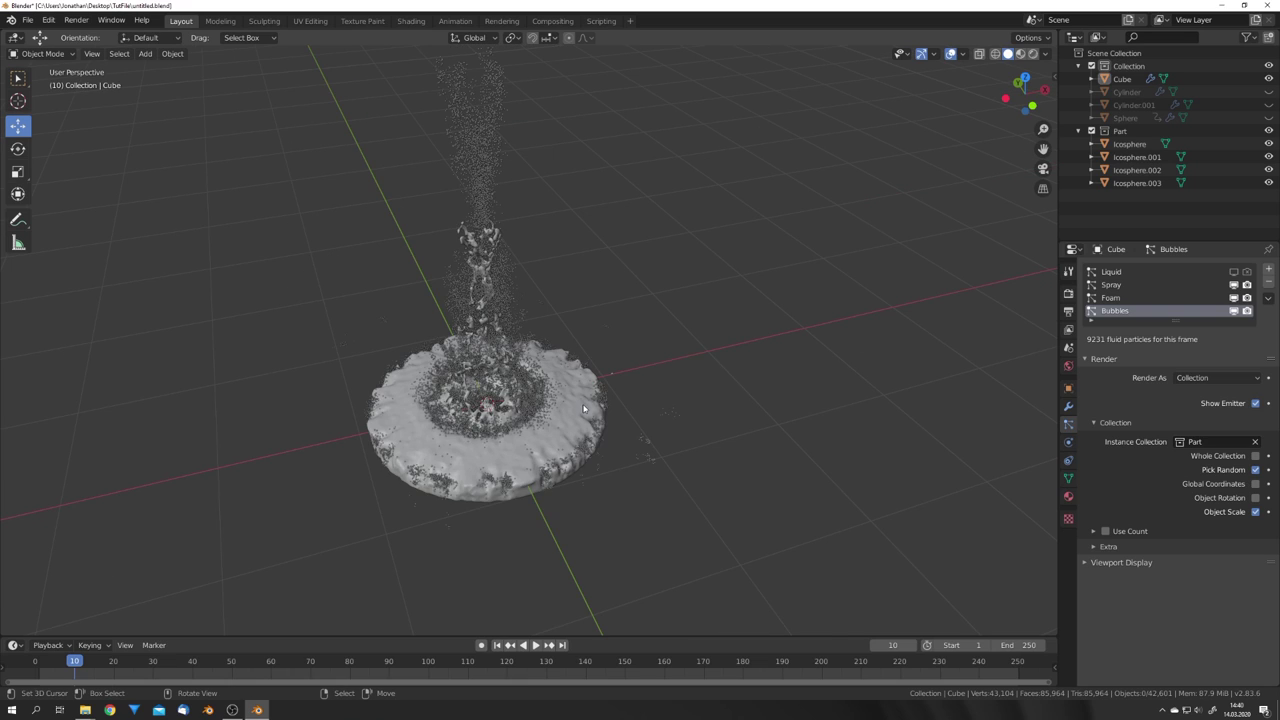
pyautogui.scroll(5, 584, 408)
pyautogui.scroll(-10, 584, 408)
pyautogui.hotkey('shift', 'a')
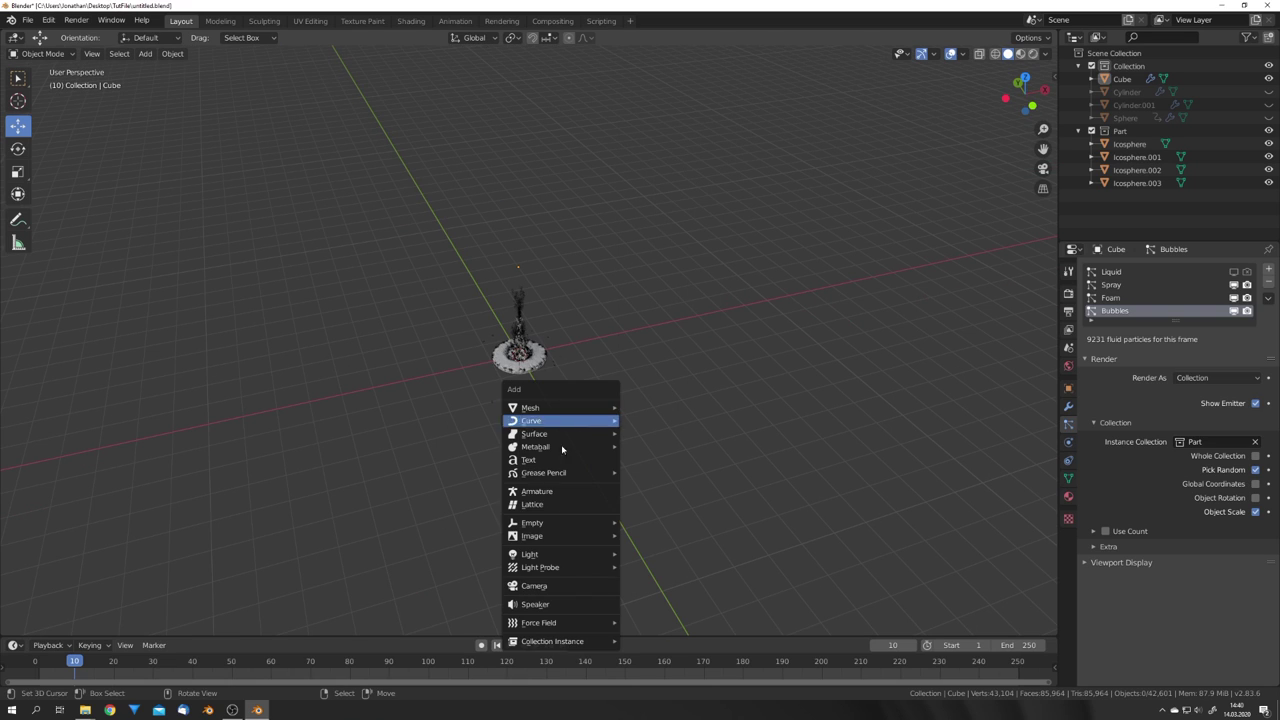
pyautogui.click(555, 586)
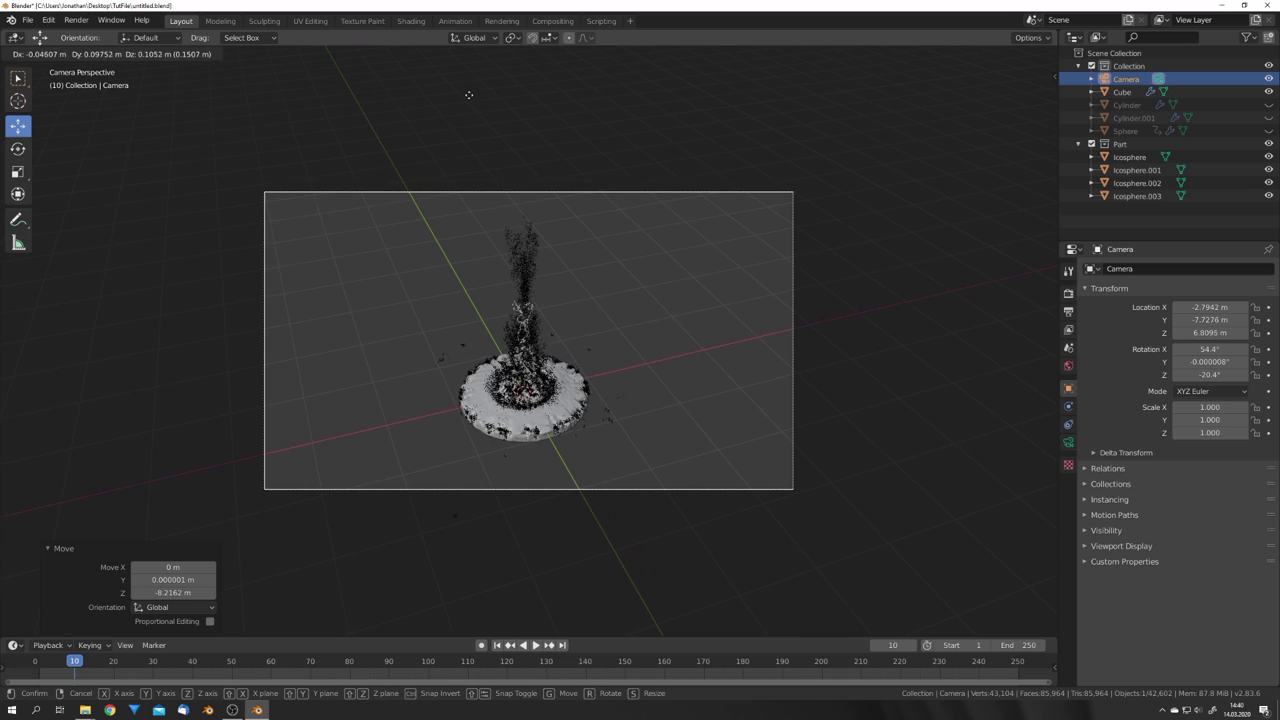
# Move the camera about 0.46 m closer to the splash along its local Z axis
pyautogui.click(469, 95)
pyautogui.press('g')
pyautogui.press('z')
pyautogui.press('z')
pyautogui.click(564, 295)
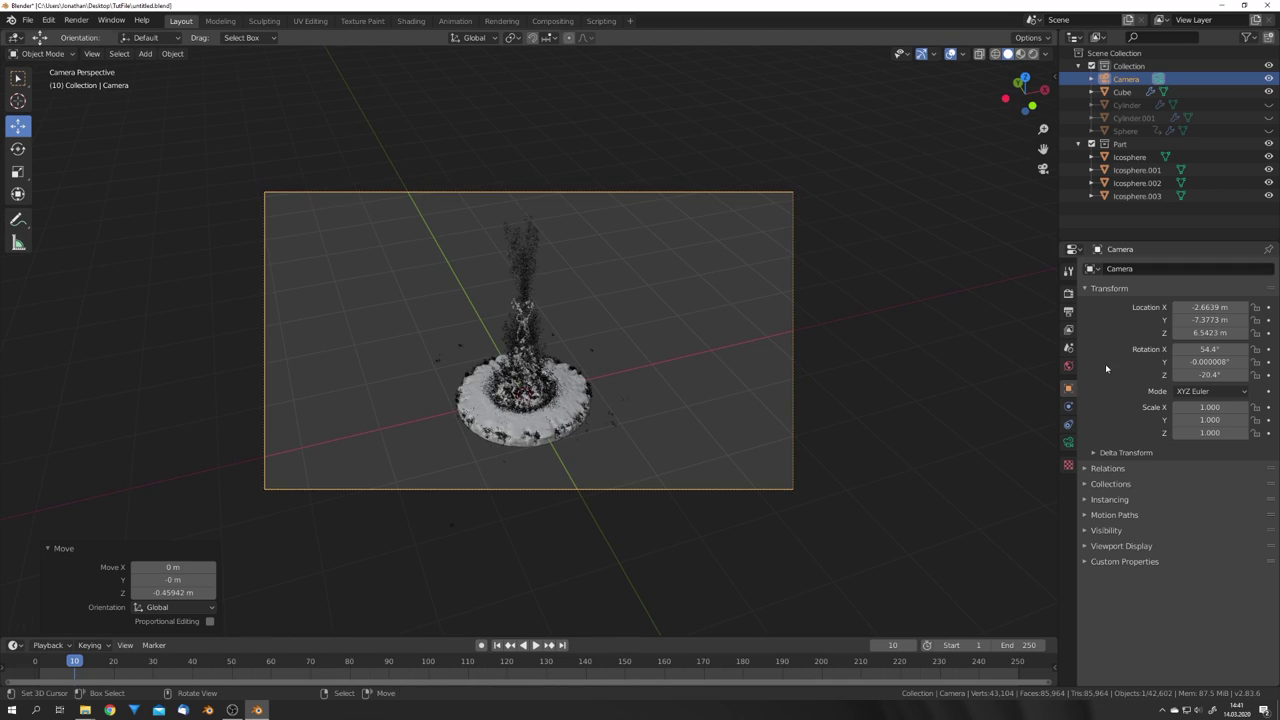
# Set the render engine to Cycles with GPU Compute as the device
pyautogui.click(1068, 293)
pyautogui.click(1220, 269)
pyautogui.click(1205, 314)
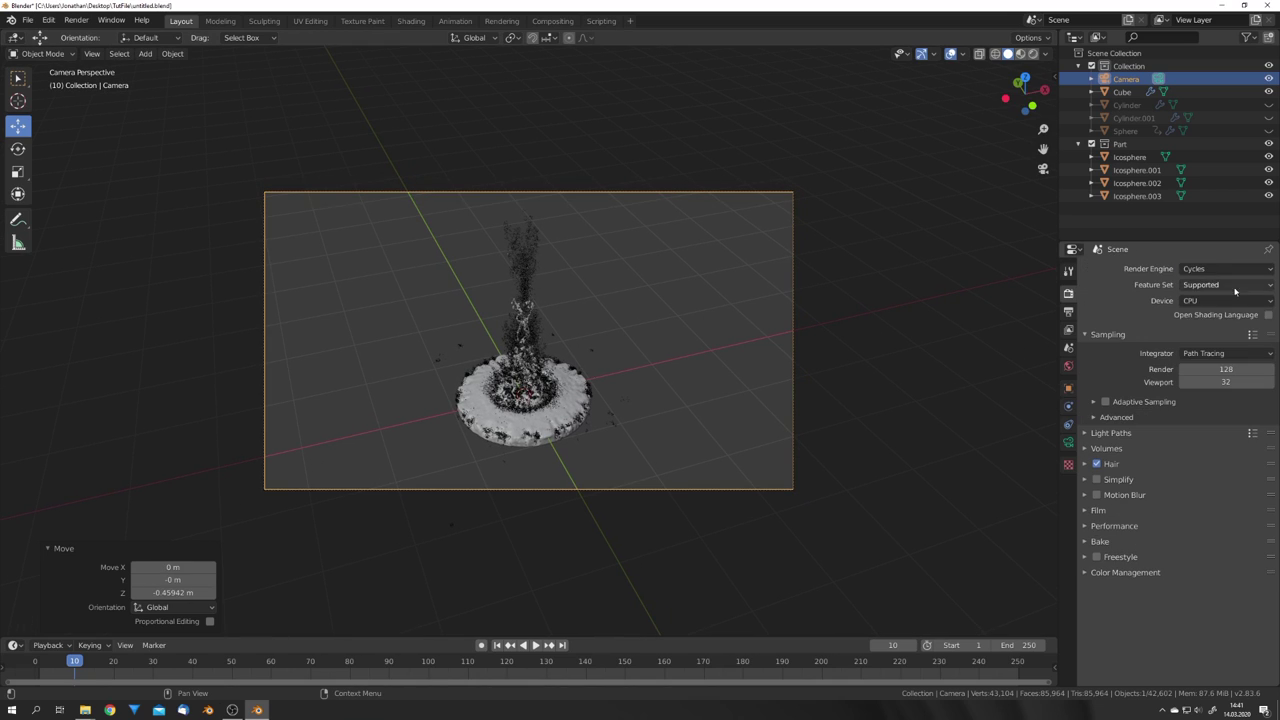
pyautogui.click(1228, 300)
pyautogui.click(1225, 332)
# Set the render tiles to 256 by 256 and enable a transparent film with Transparent Glass
pyautogui.click(1118, 512)
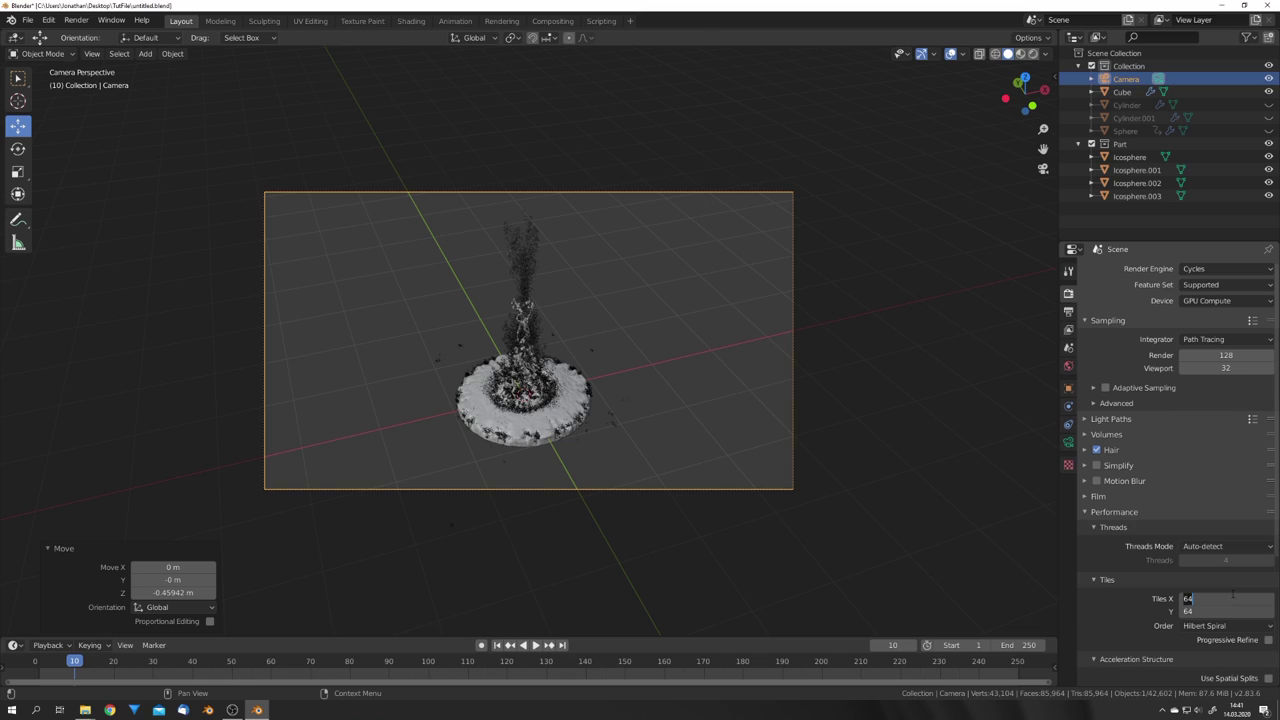
pyautogui.click(1233, 598)
pyautogui.press('Return')
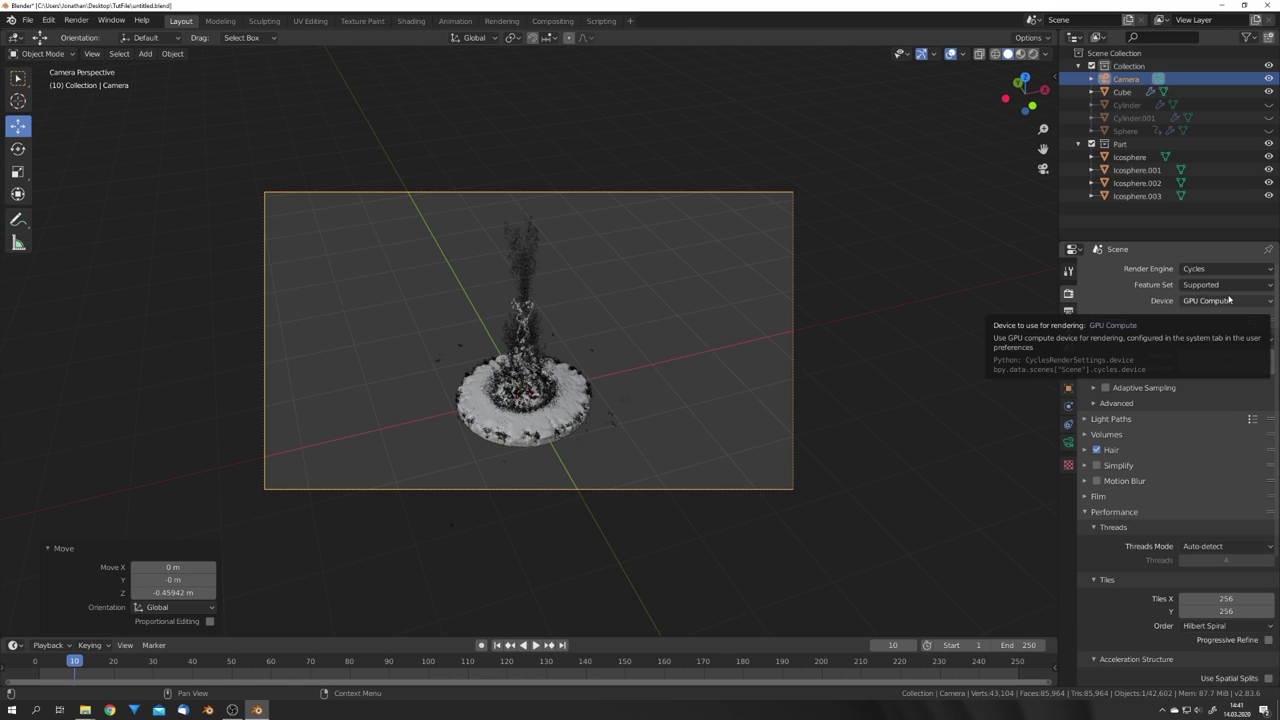
pyautogui.click(1103, 497)
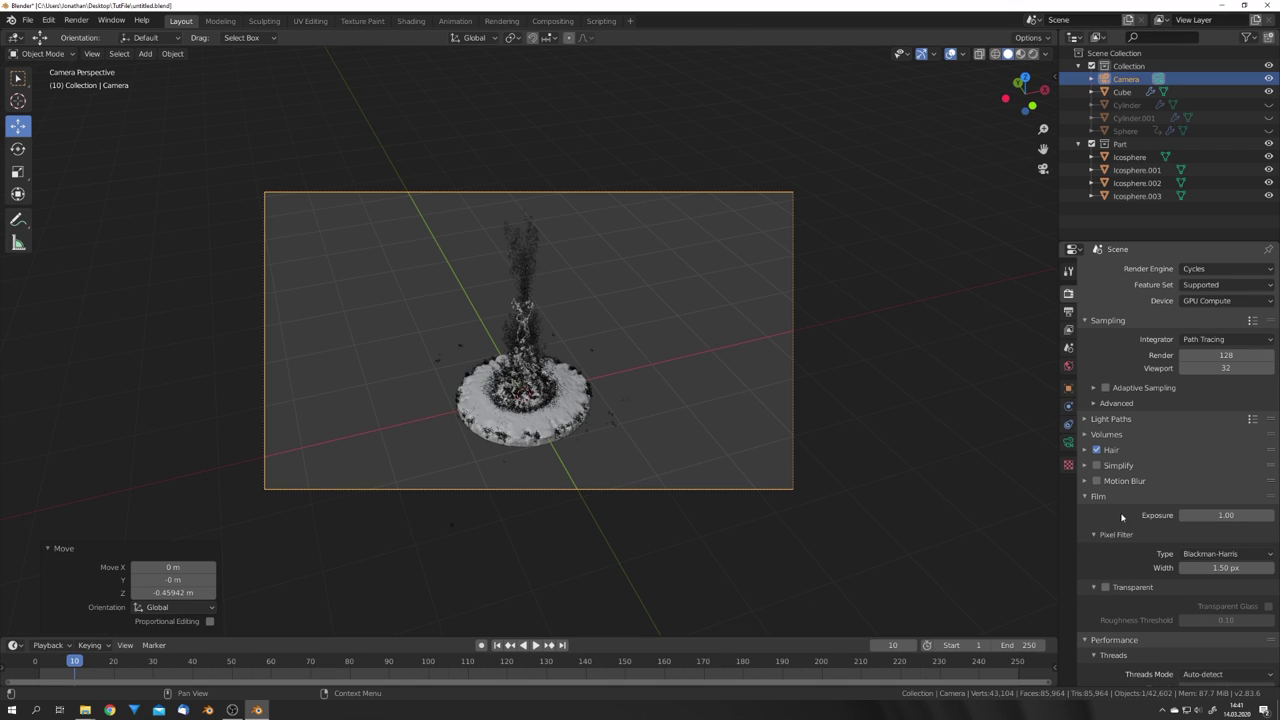
pyautogui.click(1268, 606)
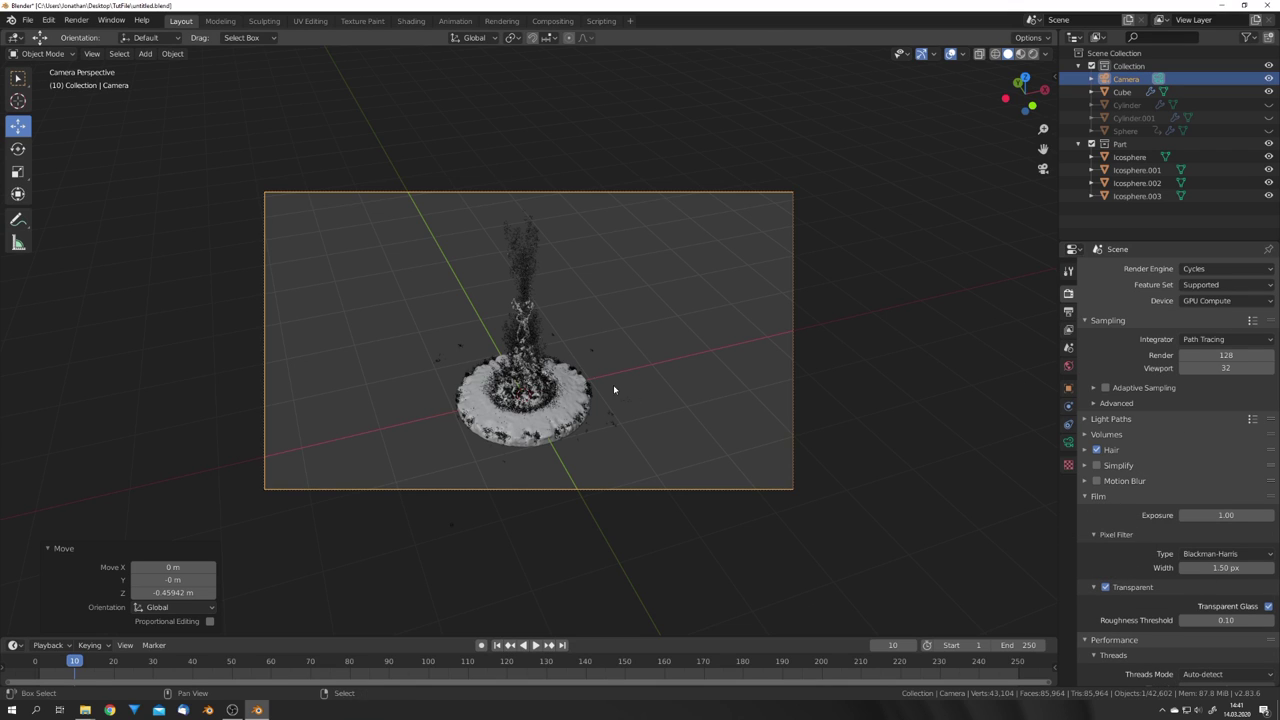
# Give the fluid mesh a new Glass BSDF material with roughness 0 and an IOR of 1.333
pyautogui.keyDown('shift'); pyautogui.moveTo(613, 384); pyautogui.dragTo(684, 389, button='middle'); pyautogui.keyUp('shift')
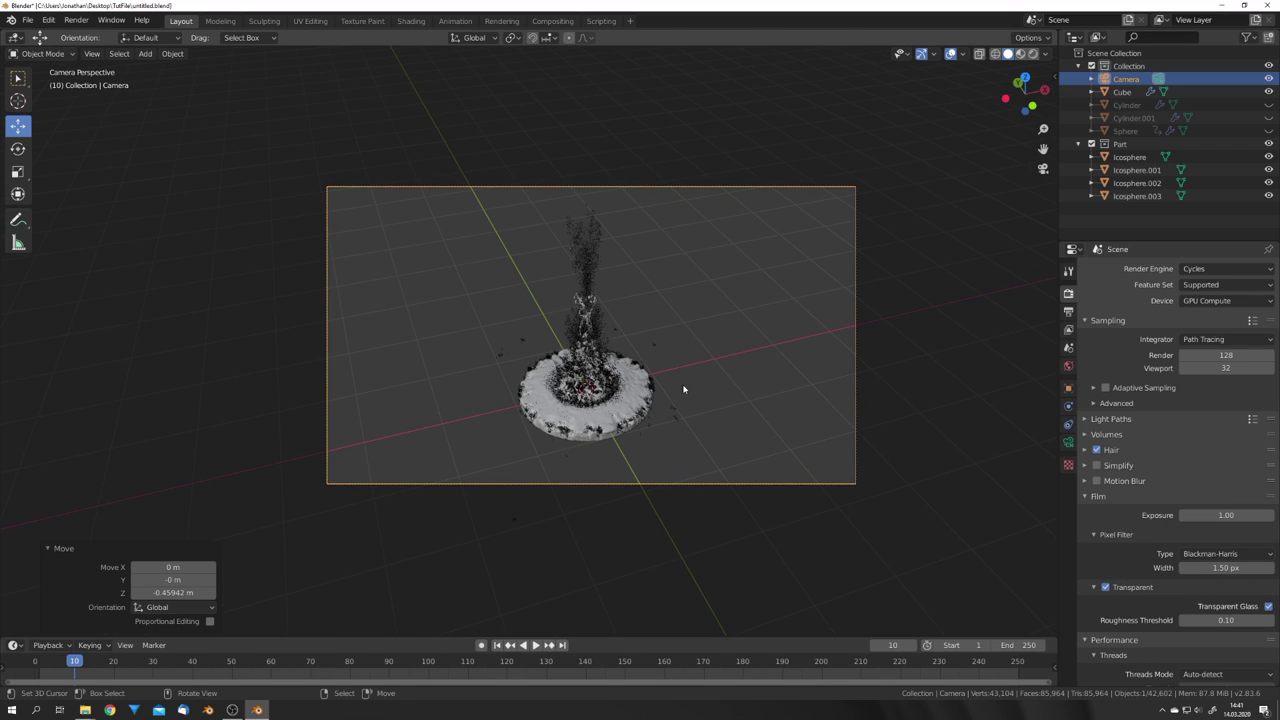
pyautogui.click(634, 400)
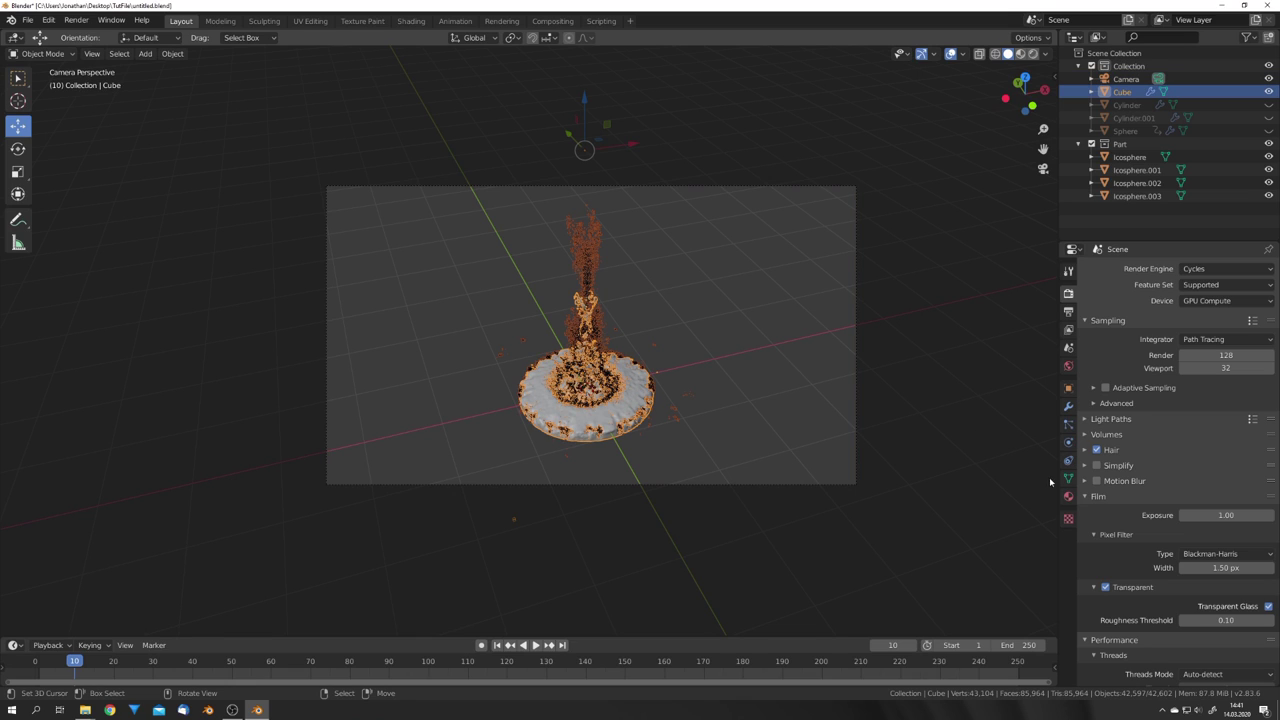
pyautogui.click(1068, 496)
pyautogui.click(1135, 313)
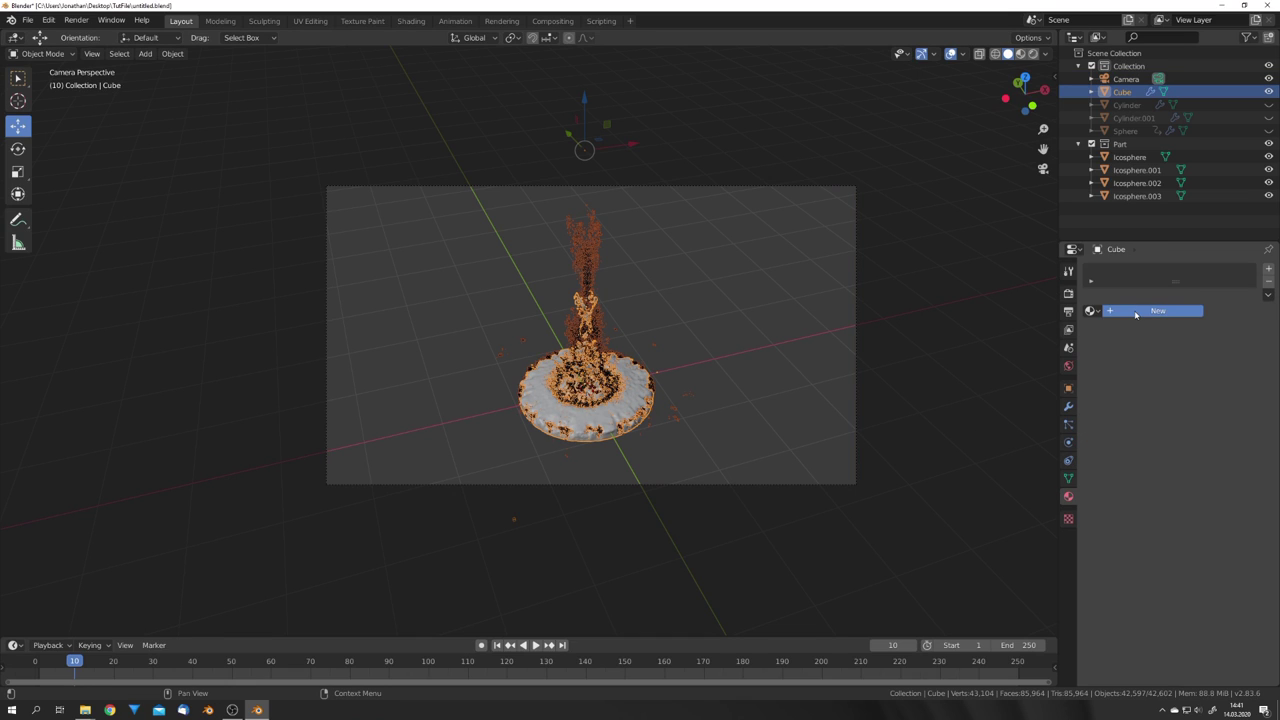
pyautogui.click(1225, 364)
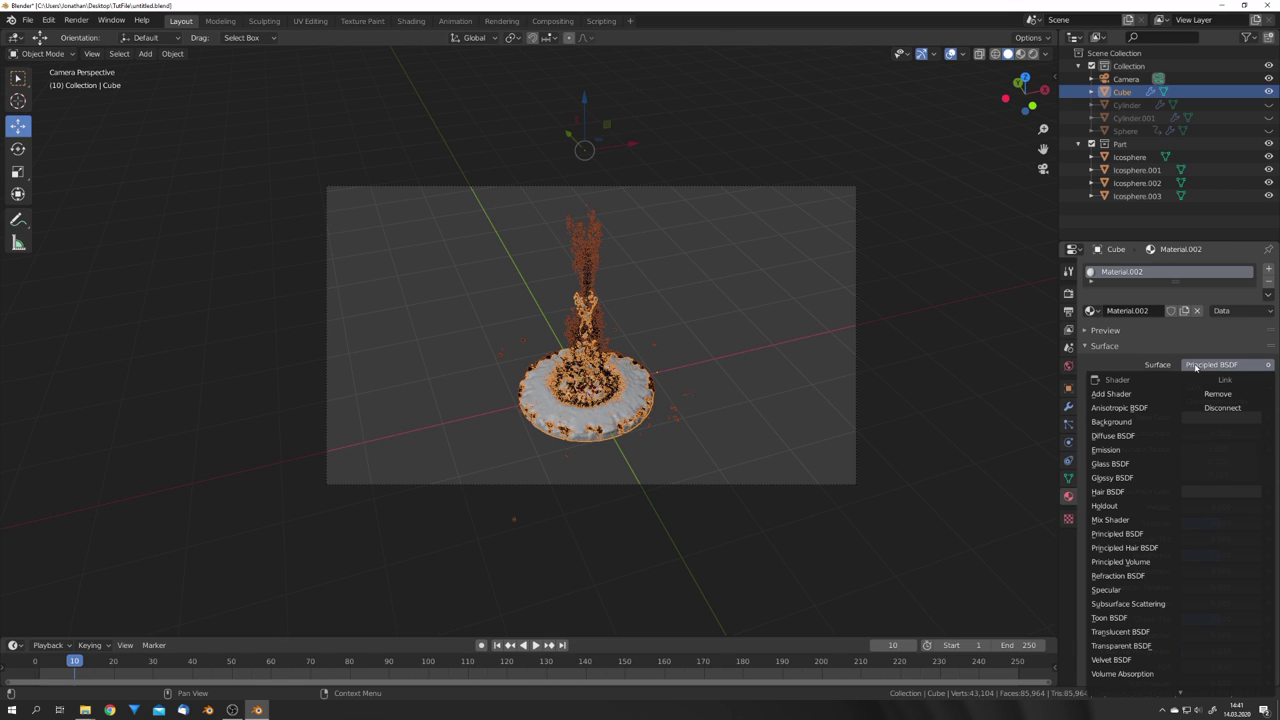
pyautogui.click(1110, 464)
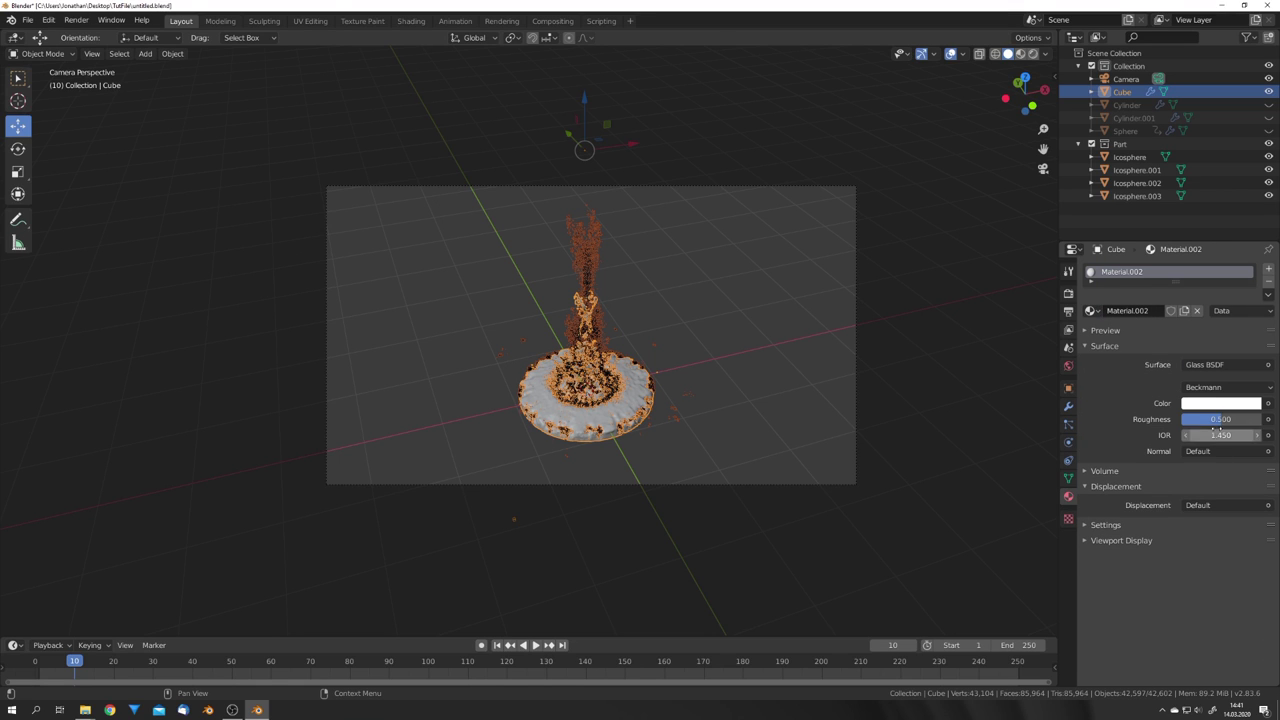
pyautogui.click(1221, 435)
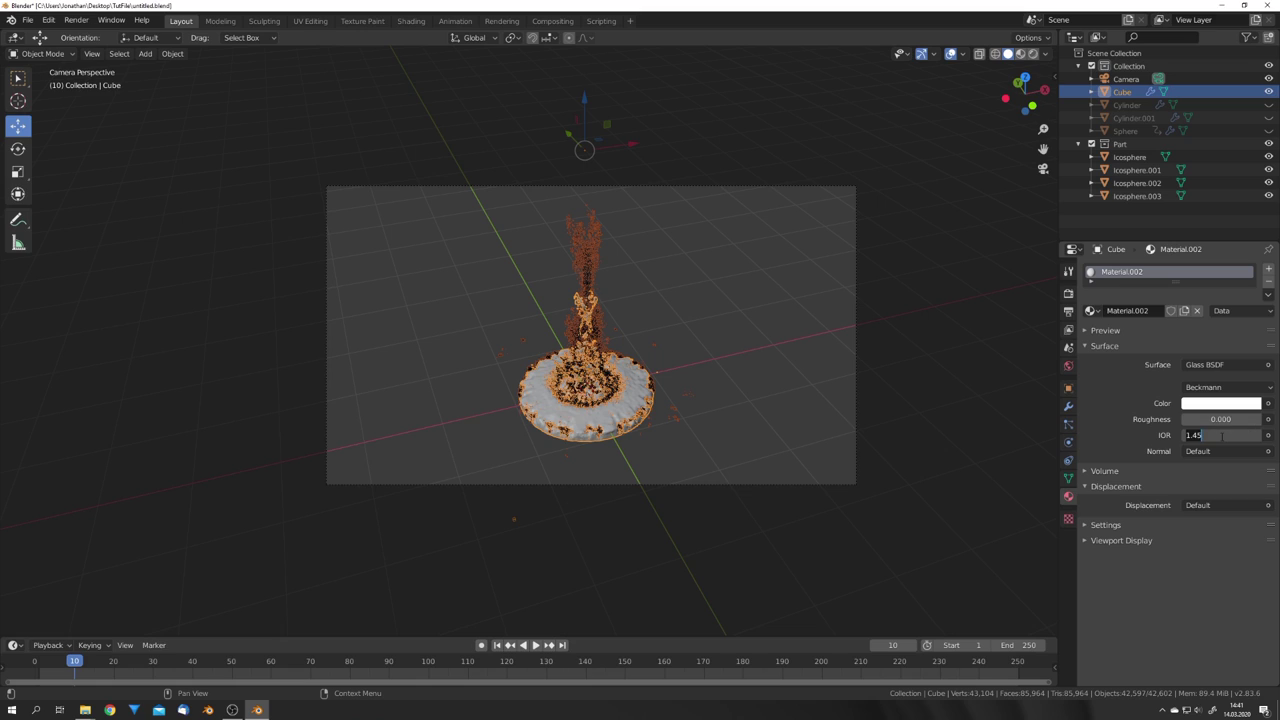
pyautogui.write('1.333')
pyautogui.press('Return')
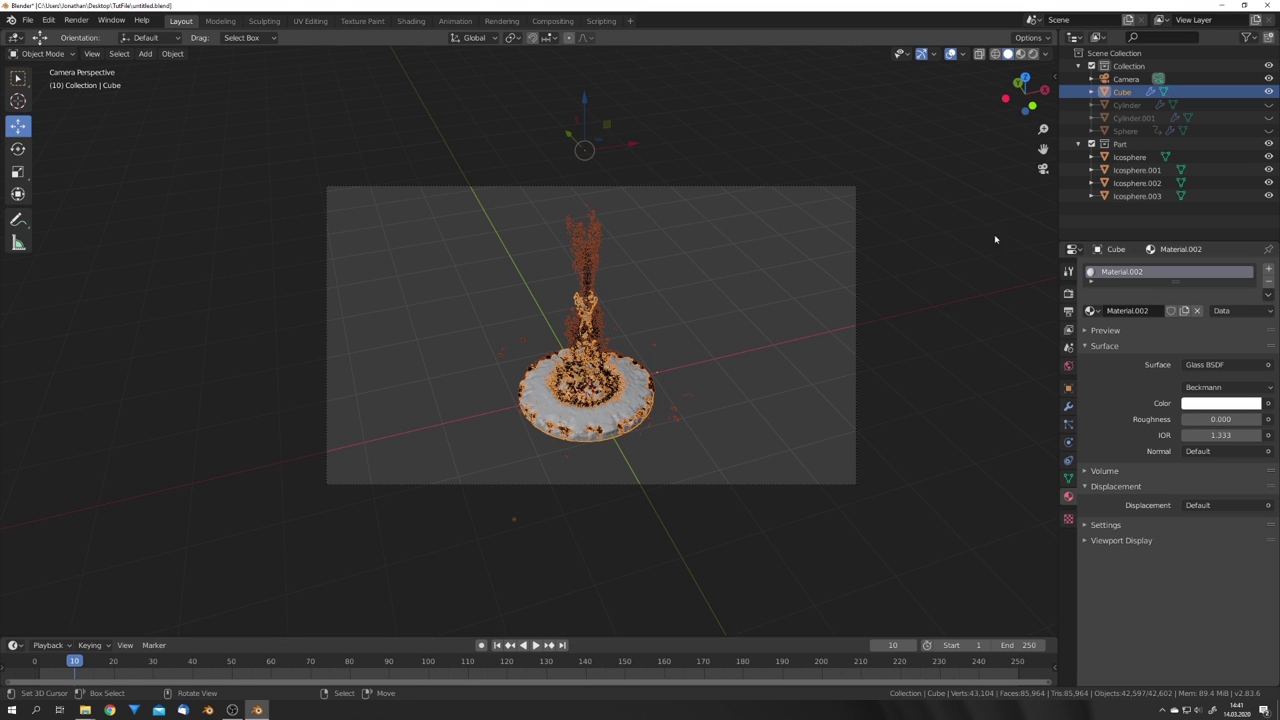
# Preview the glass splash in rendered viewport shading with the fluid deselected
pyautogui.click(1033, 53)
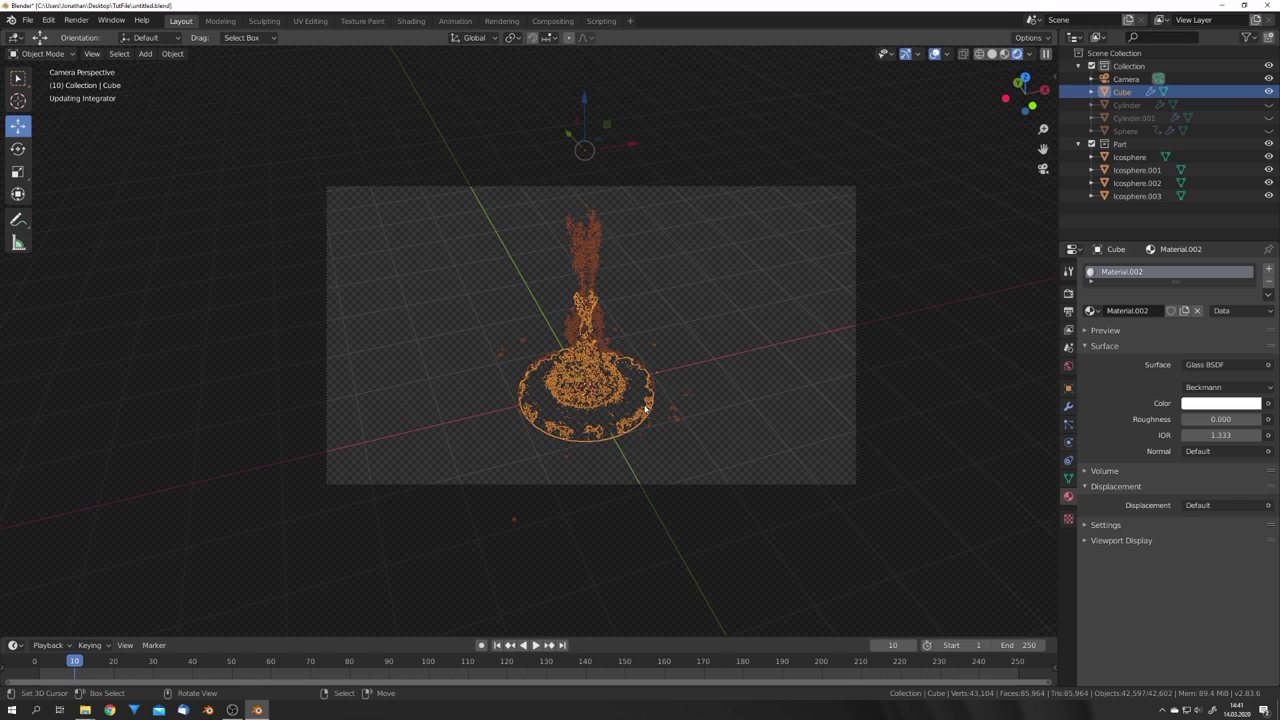
pyautogui.click(701, 352)
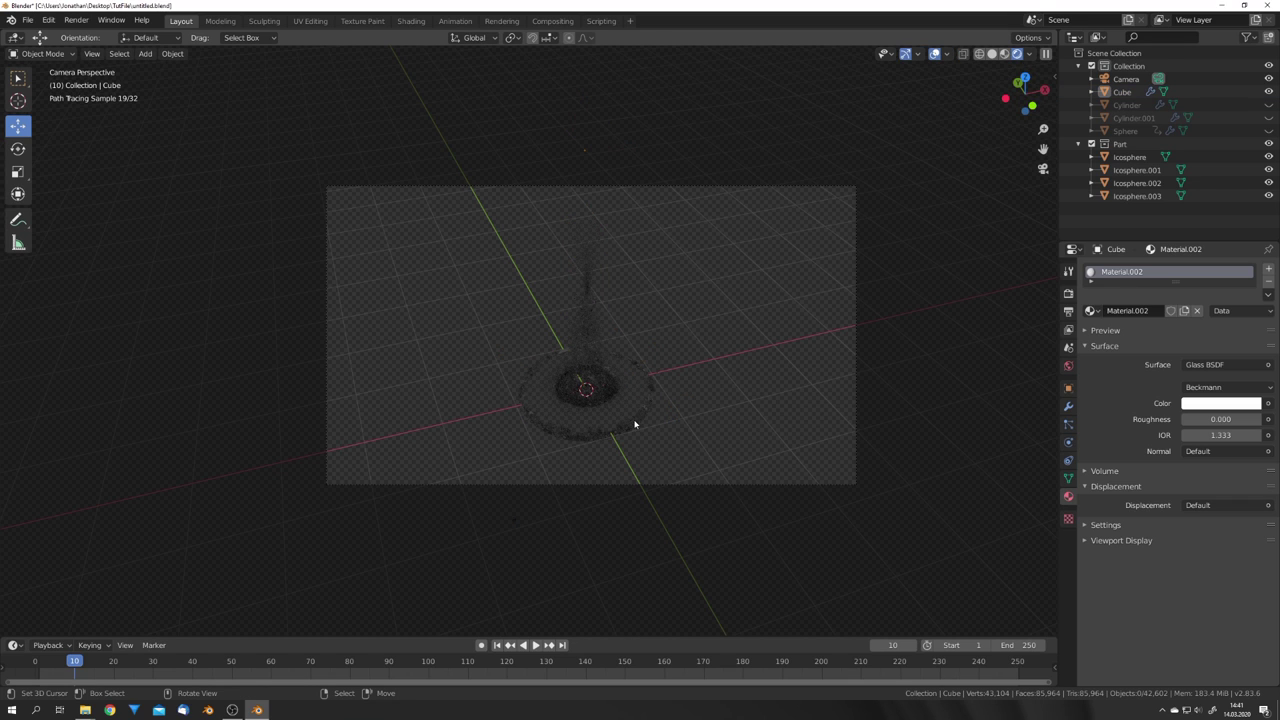
pyautogui.scroll(1, 655, 389)
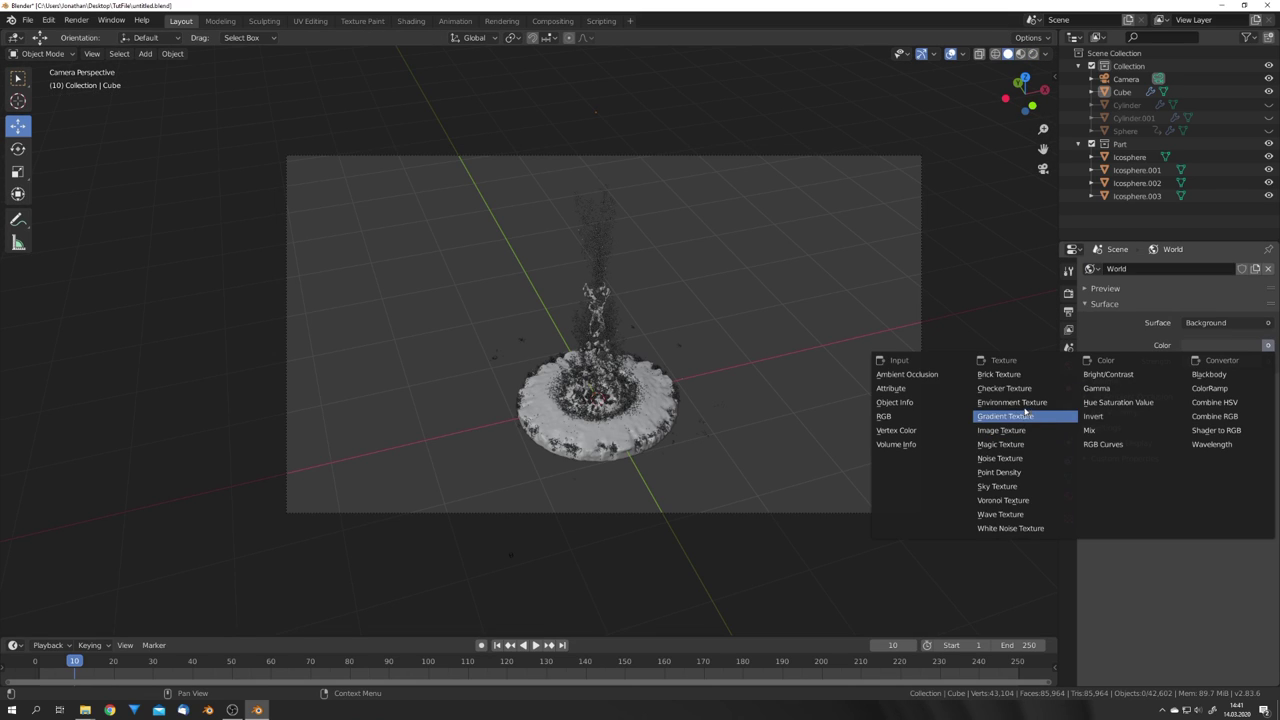
# Light the world with the environment texture kloppenheim_01_4k.hdr and preview the splash in rendered shading
pyautogui.click(1020, 402)
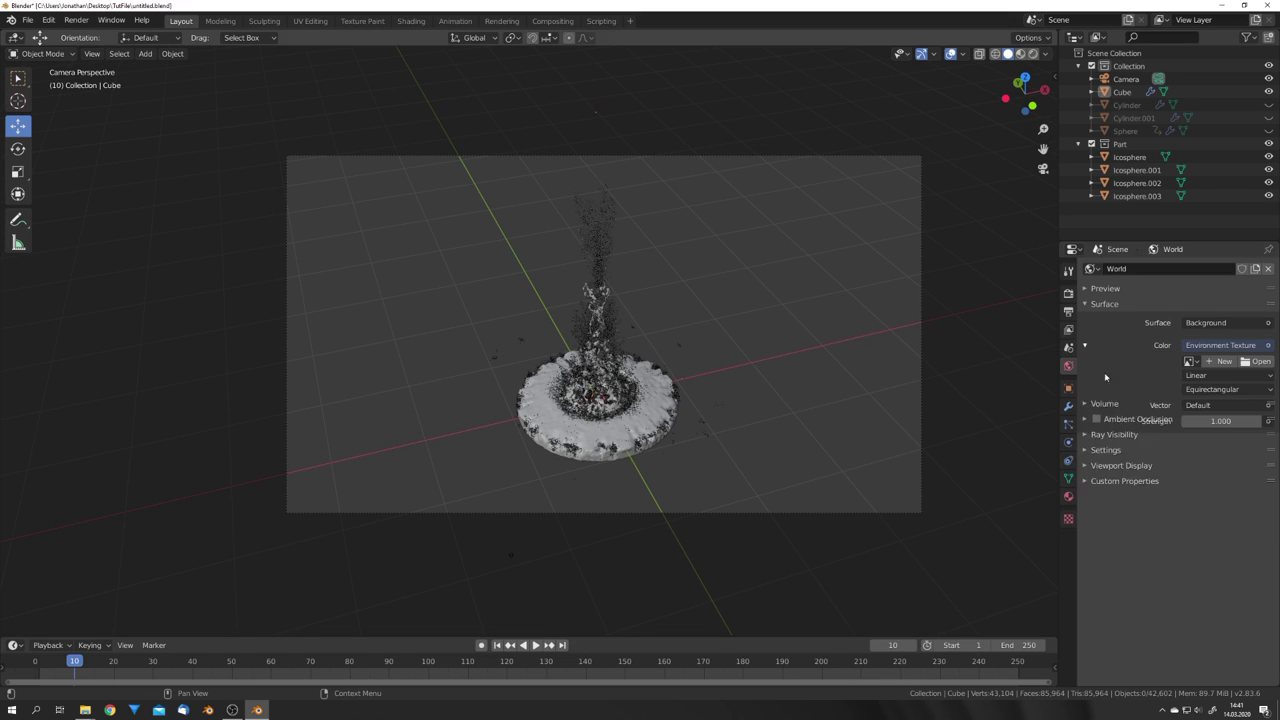
pyautogui.click(1256, 361)
pyautogui.click(299, 492)
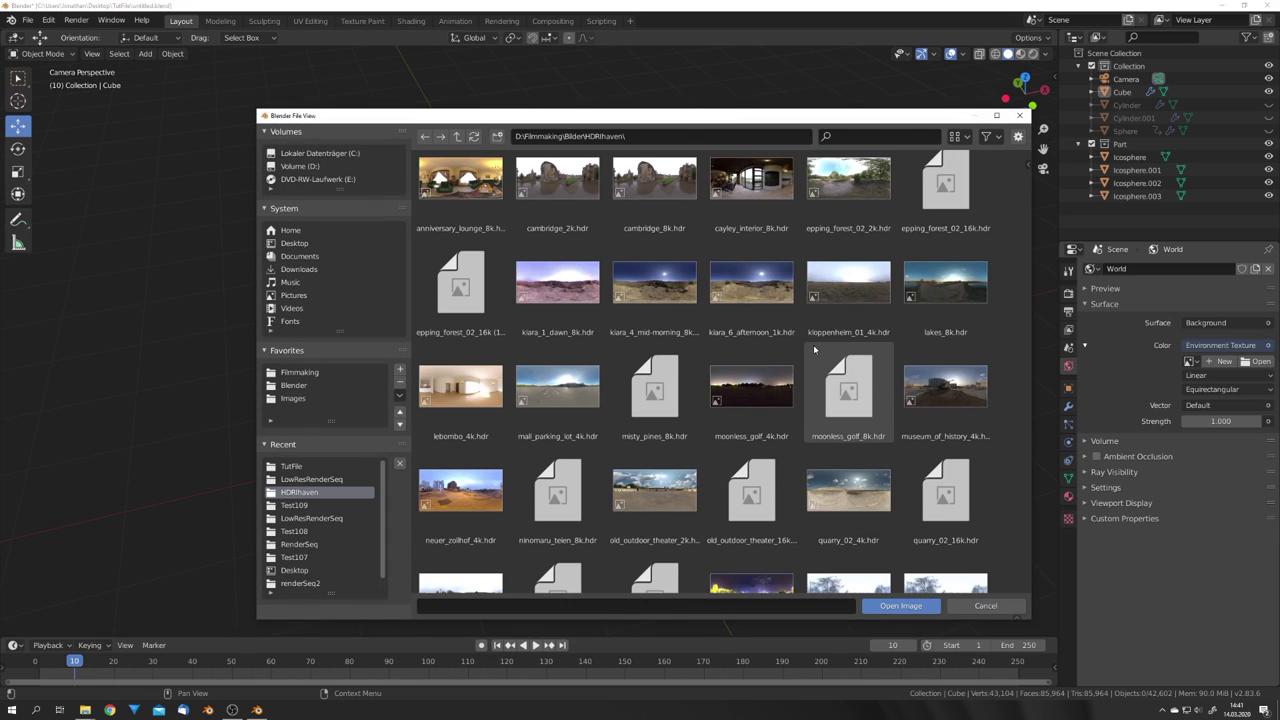
pyautogui.click(848, 285)
pyautogui.click(901, 606)
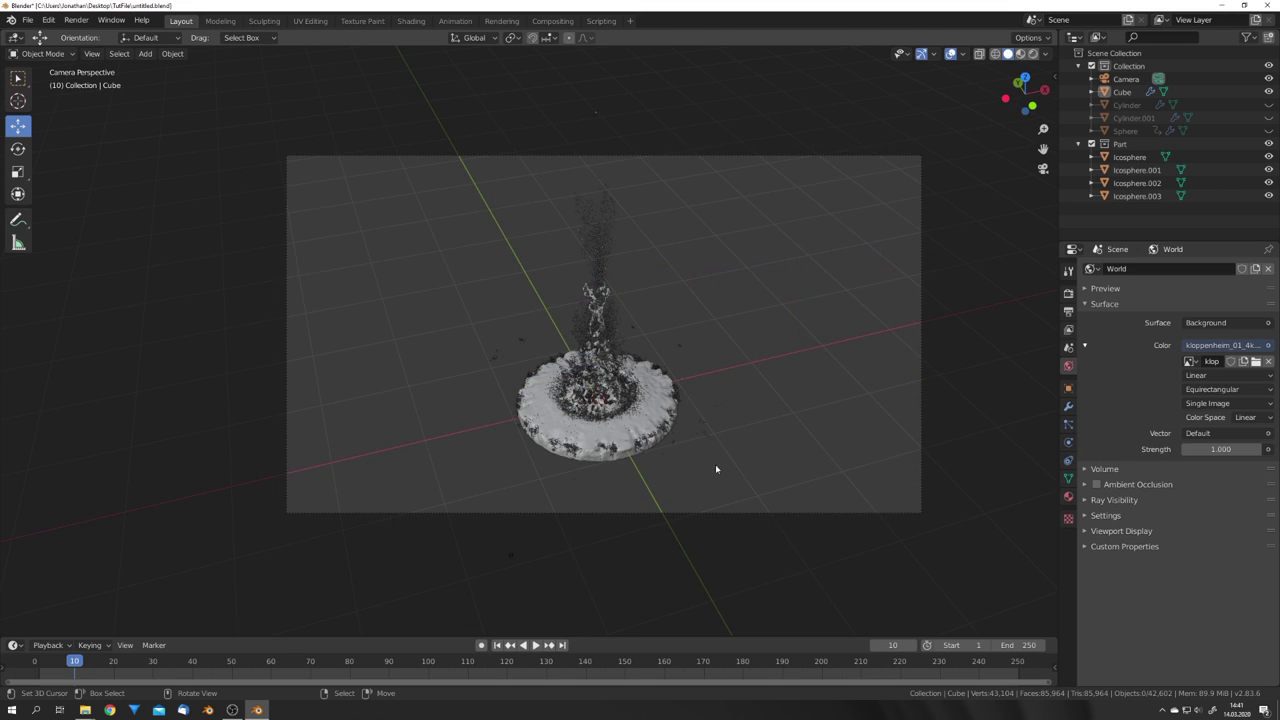
pyautogui.scroll(-2, 643, 420)
pyautogui.scroll(2, 645, 387)
pyautogui.press('z')
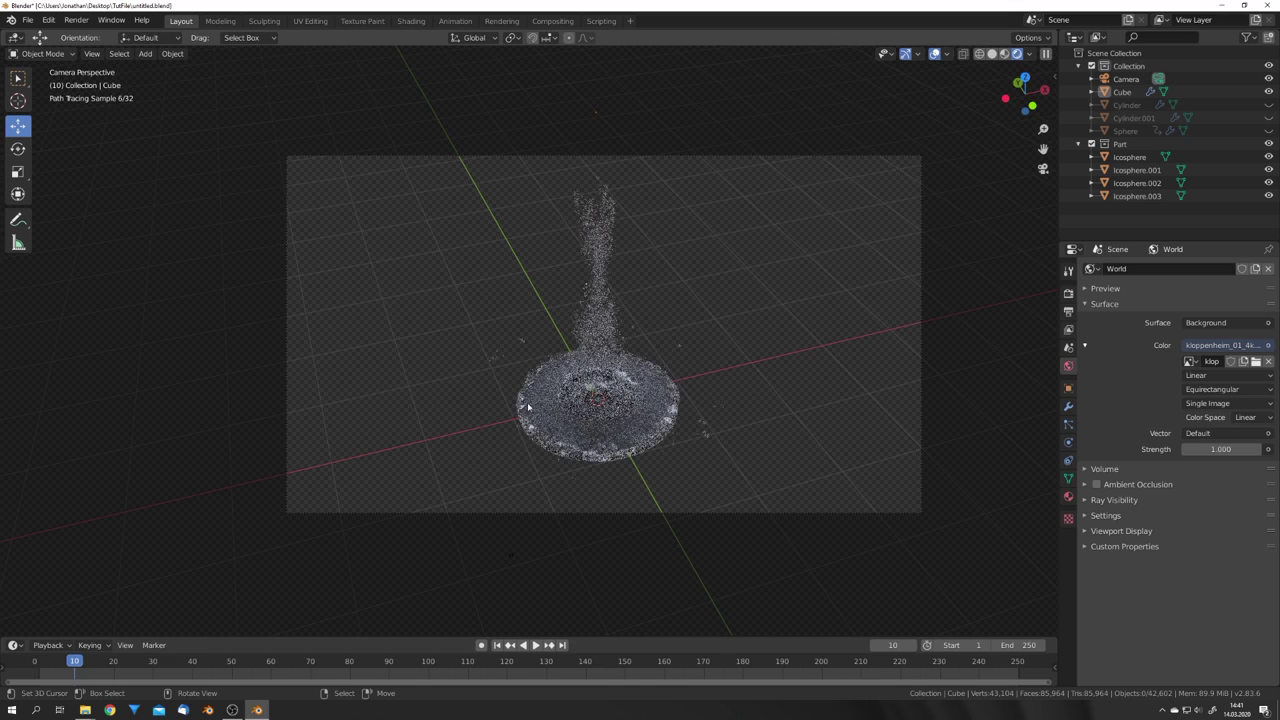
# Enable the Denoising Data and Vector passes for the view layer
pyautogui.click(1068, 329)
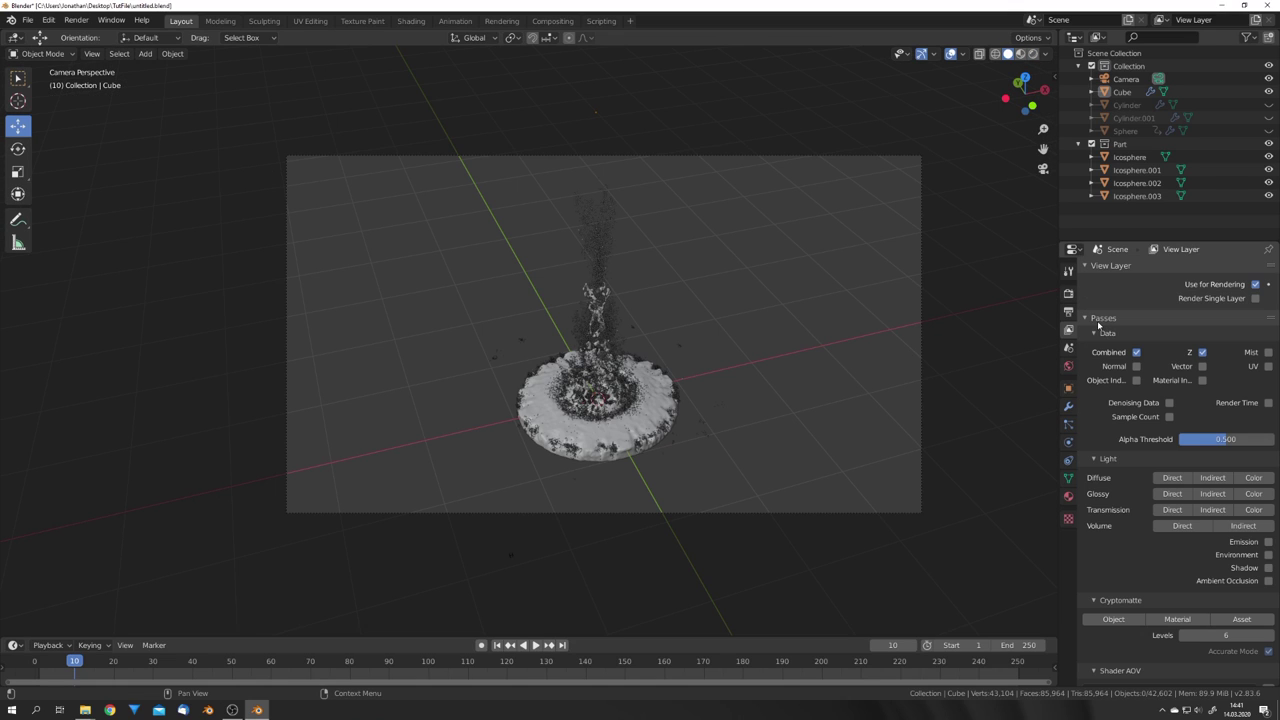
pyautogui.click(1169, 402)
pyautogui.click(1202, 366)
# Lower the camera about 0.48 m along the global Z axis and render frame 10
pyautogui.scroll(2, 730, 380)
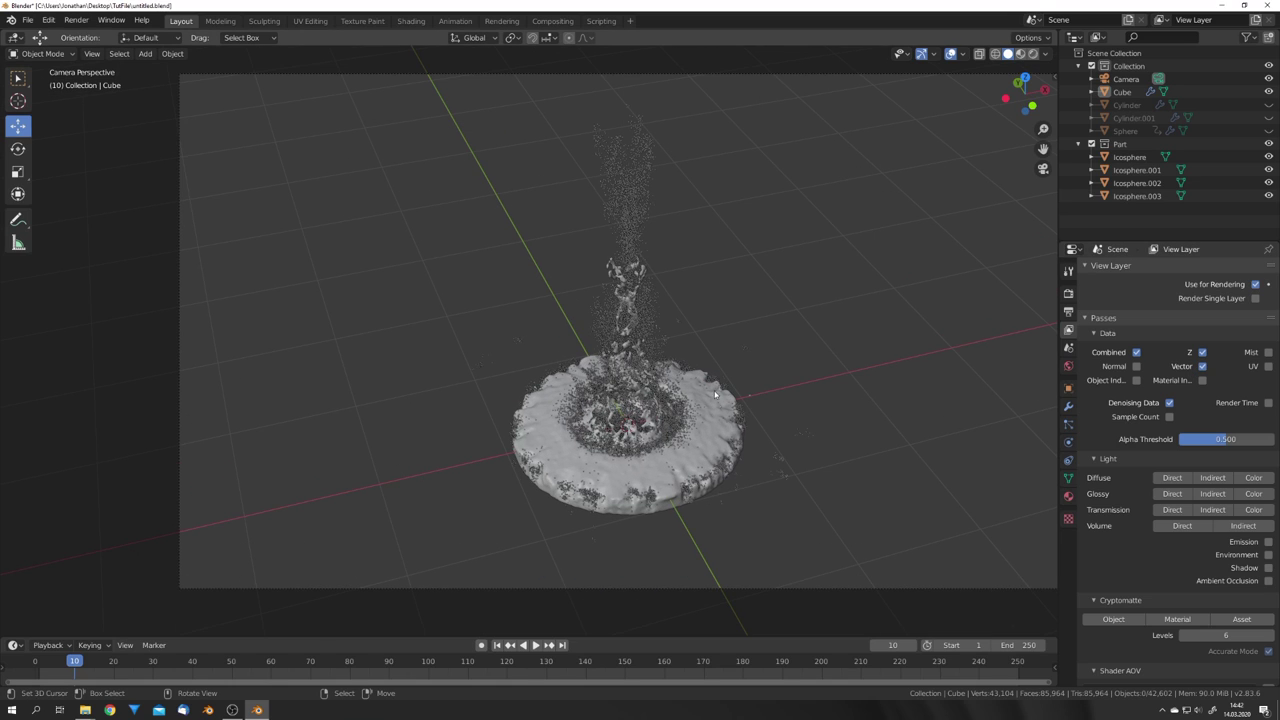
pyautogui.click(740, 588)
pyautogui.press('g')
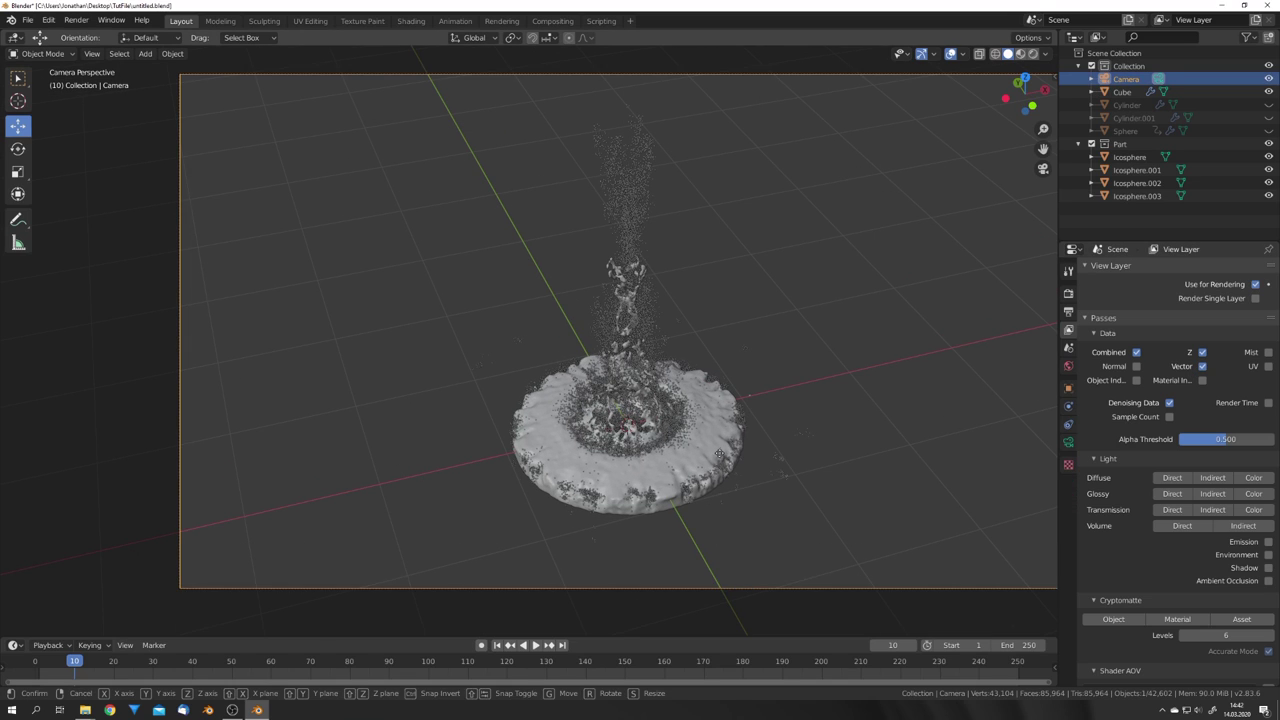
pyautogui.press('z')
pyautogui.click(656, 423)
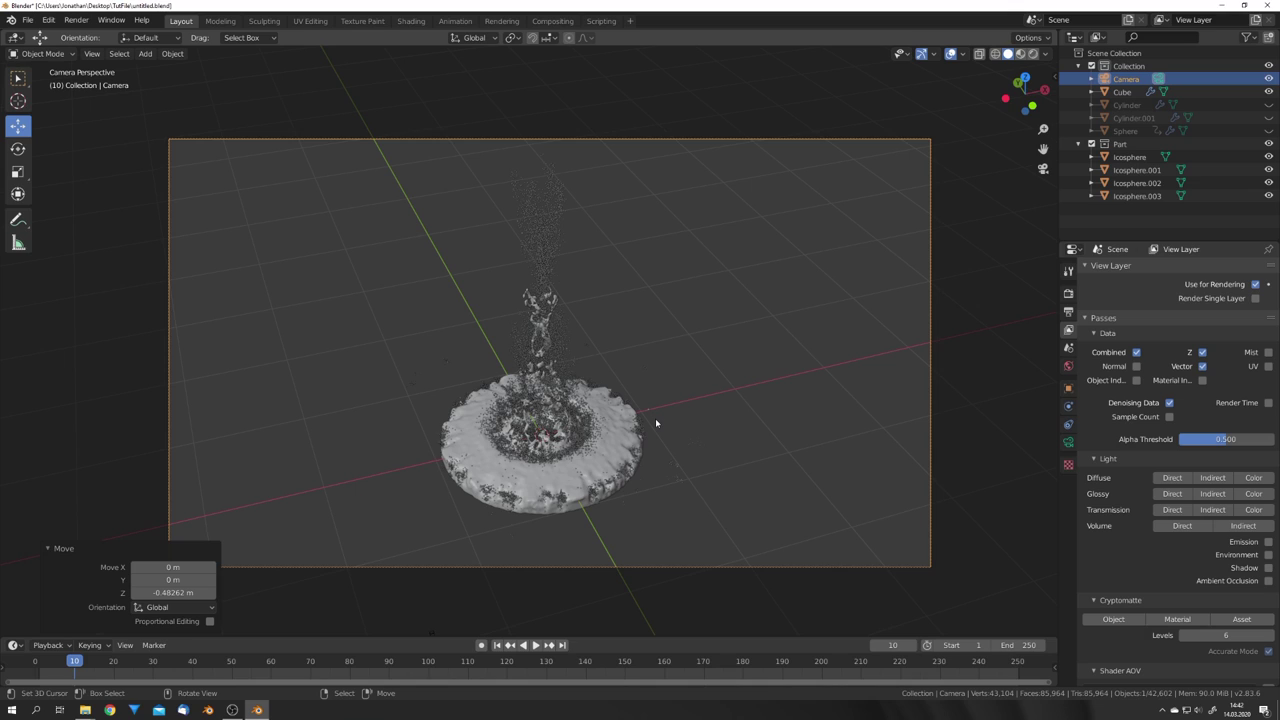
pyautogui.press('F12')
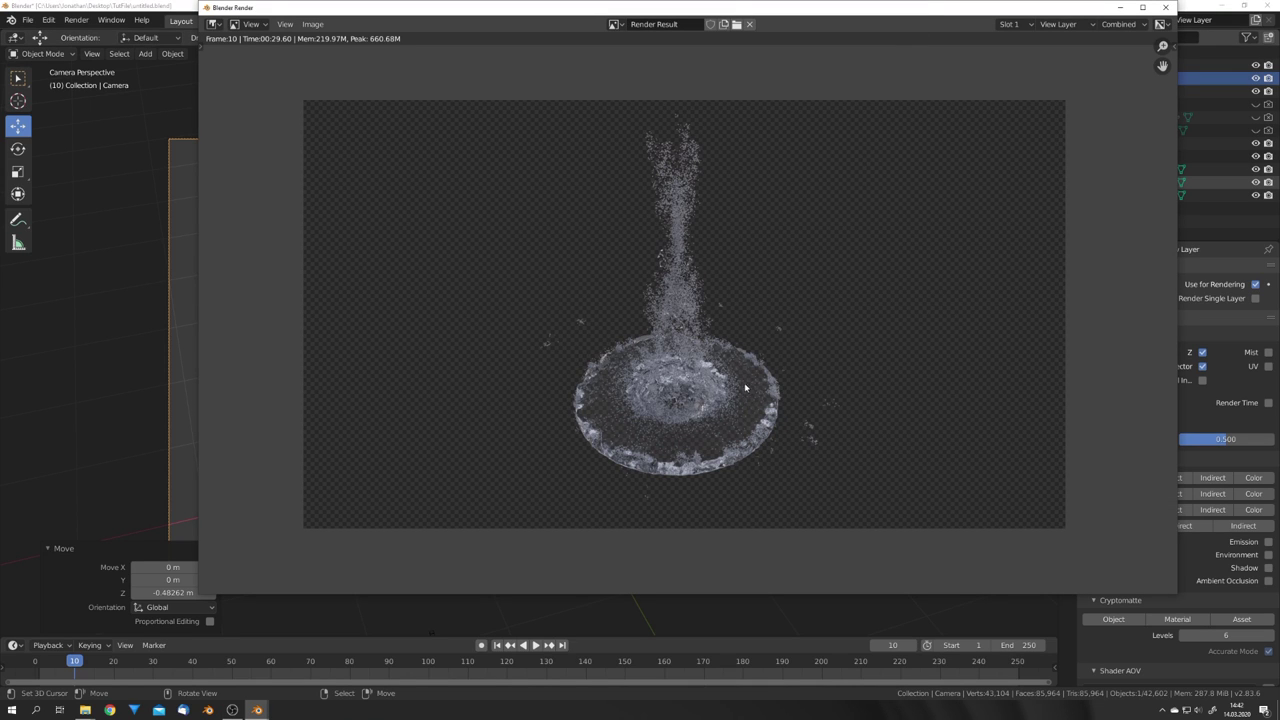
pyautogui.press('Escape')
# Enable compositing nodes in the Compositing workspace and move the Render Layers node farther away from the Composite node
pyautogui.click(552, 21)
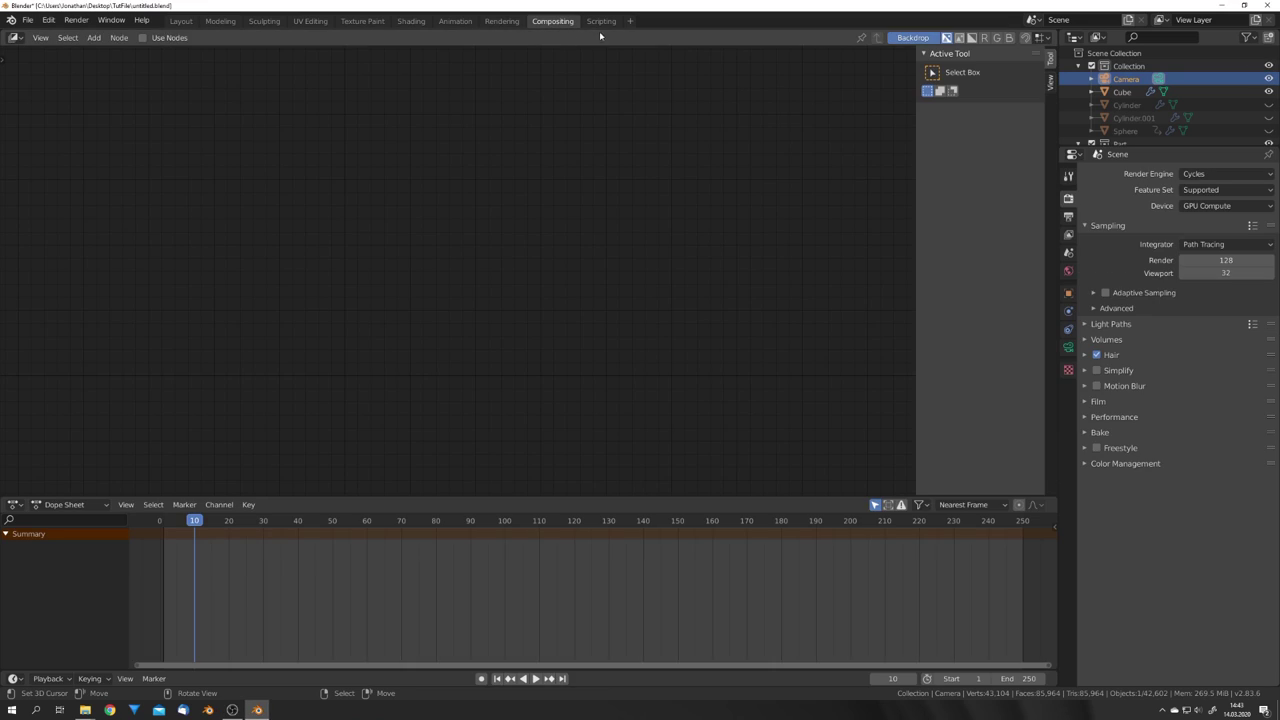
pyautogui.click(172, 39)
pyautogui.moveTo(411, 162); pyautogui.dragTo(124, 140)
# Add a Denoise node between the Render Layers and Composite nodes
pyautogui.hotkey('shift', 'a')
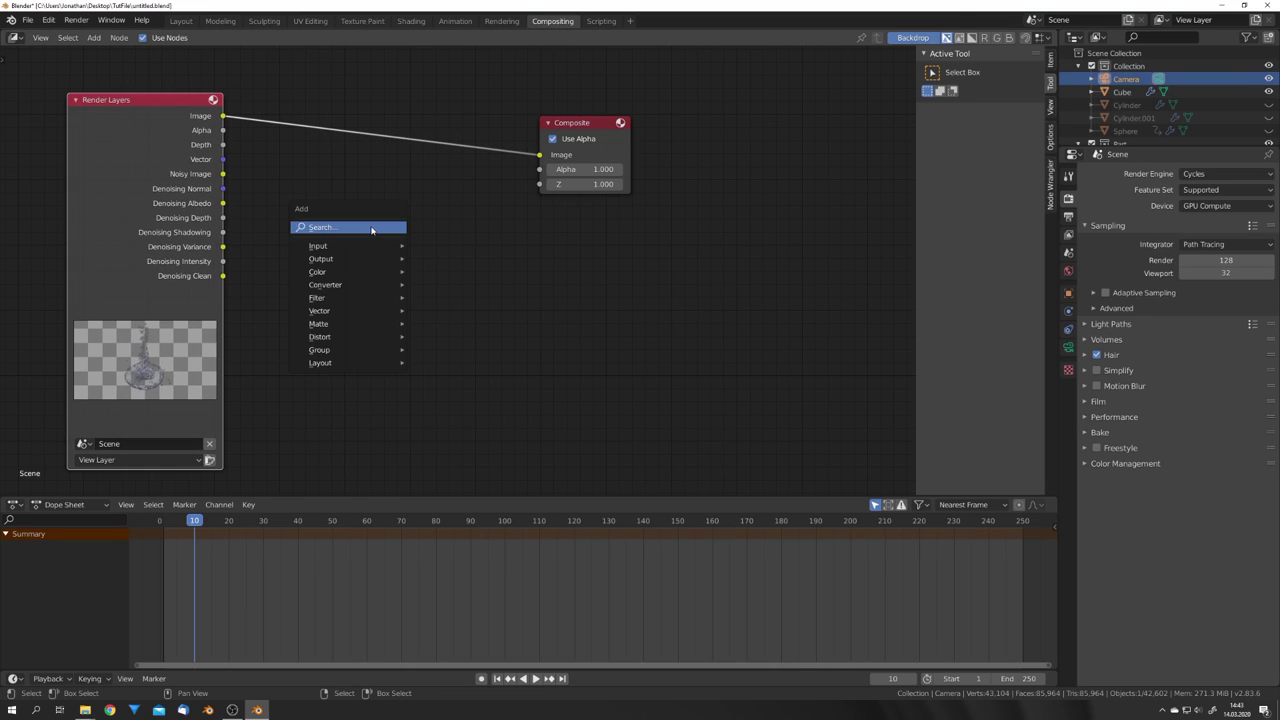
pyautogui.click(372, 230)
pyautogui.write('de')
pyautogui.press('Down')
pyautogui.press('Down')
pyautogui.press('Return')
pyautogui.click(298, 170)
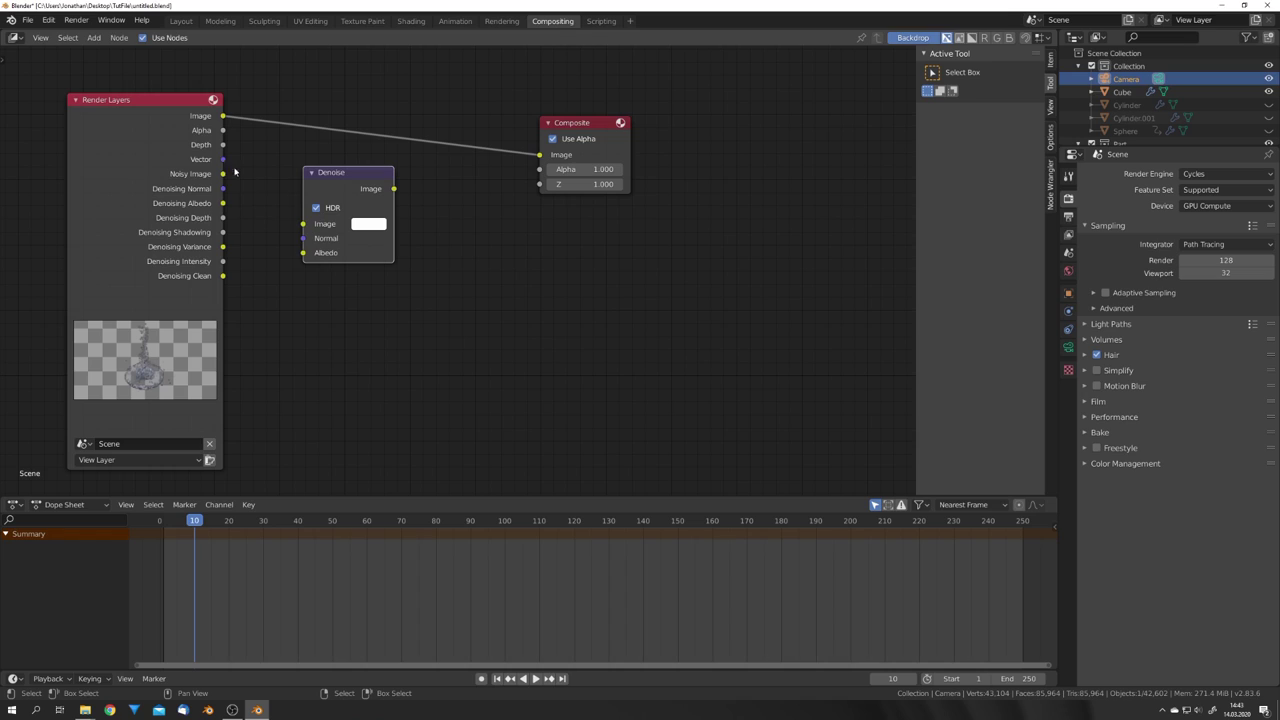
# Connect Noisy Image, Denoising Normal and Denoising Albedo from Render Layers to the Denoise node's Image, Normal and Albedo inputs
pyautogui.moveTo(223, 174); pyautogui.dragTo(303, 223)
pyautogui.moveTo(223, 188); pyautogui.dragTo(303, 238)
pyautogui.moveTo(223, 203); pyautogui.dragTo(310, 256)
# Attach a Viewer node to the Denoise output and place it below the Composite node
pyautogui.moveTo(359, 223); pyautogui.dragTo(385, 320, button='middle')
pyautogui.click(384, 287)
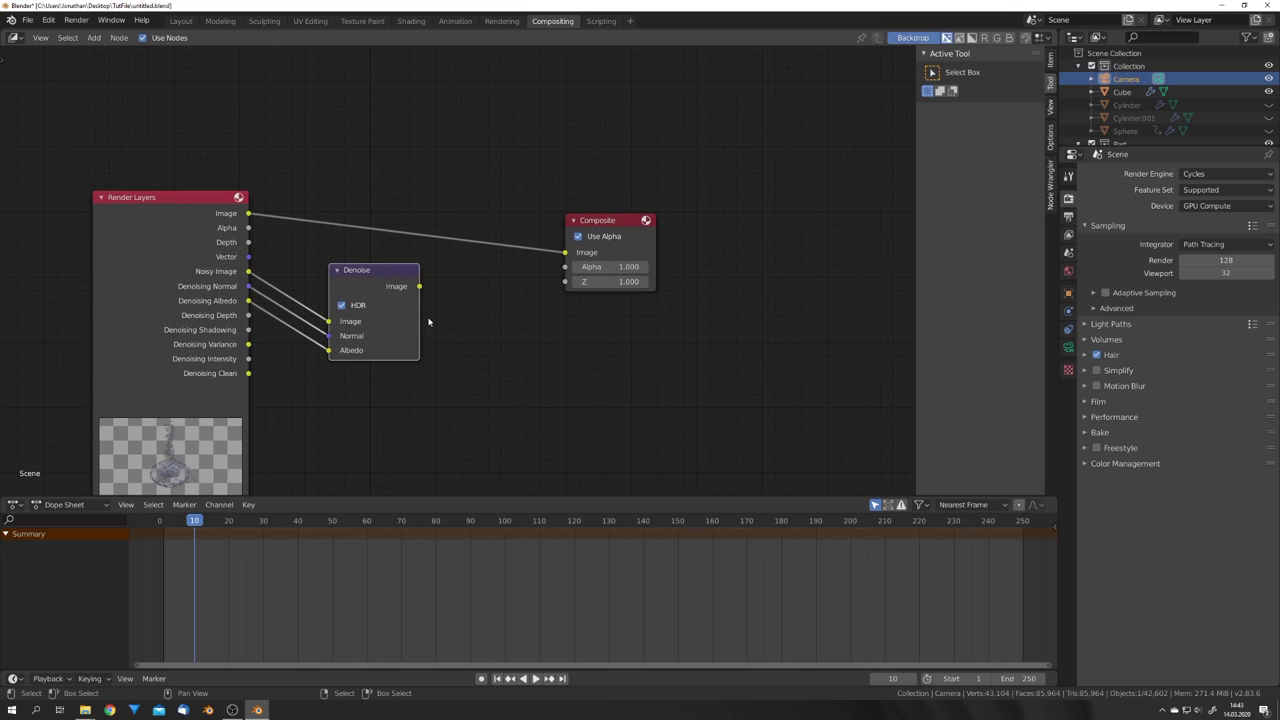
pyautogui.keyDown('ctrl'); pyautogui.keyDown('shift'); pyautogui.click(397, 286); pyautogui.keyUp('shift'); pyautogui.keyUp('ctrl')
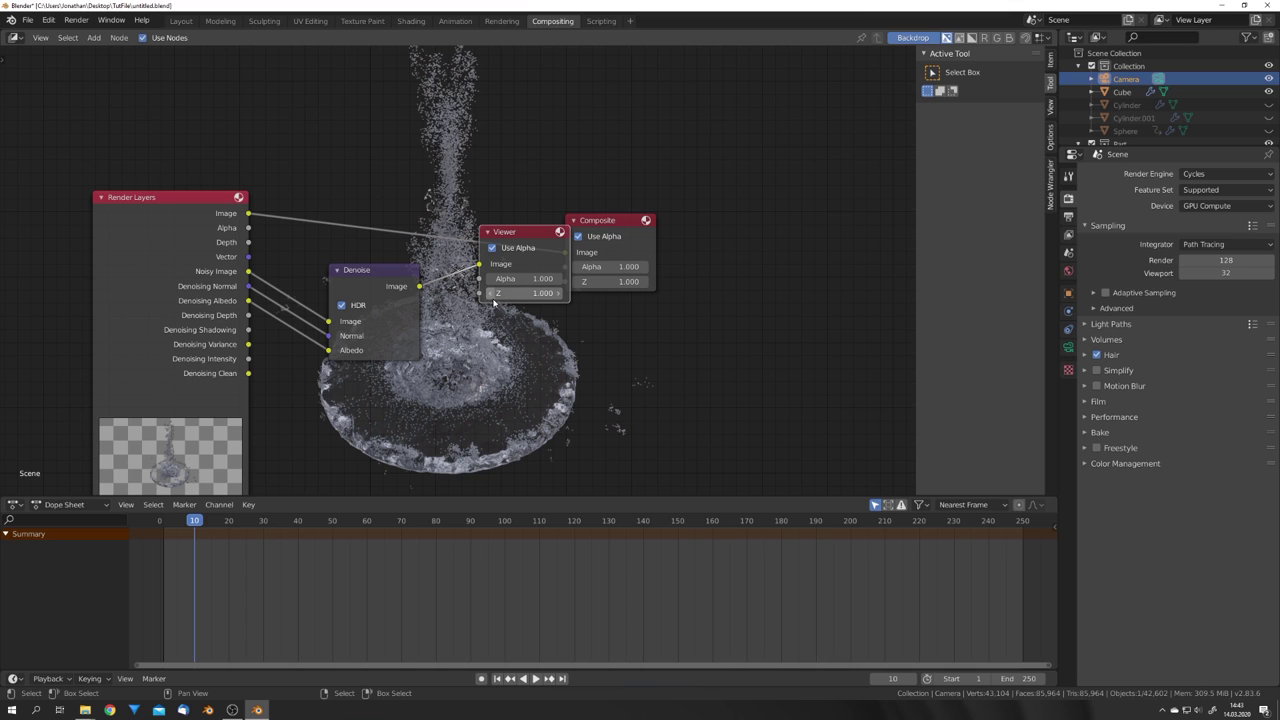
pyautogui.moveTo(526, 240); pyautogui.dragTo(633, 339)
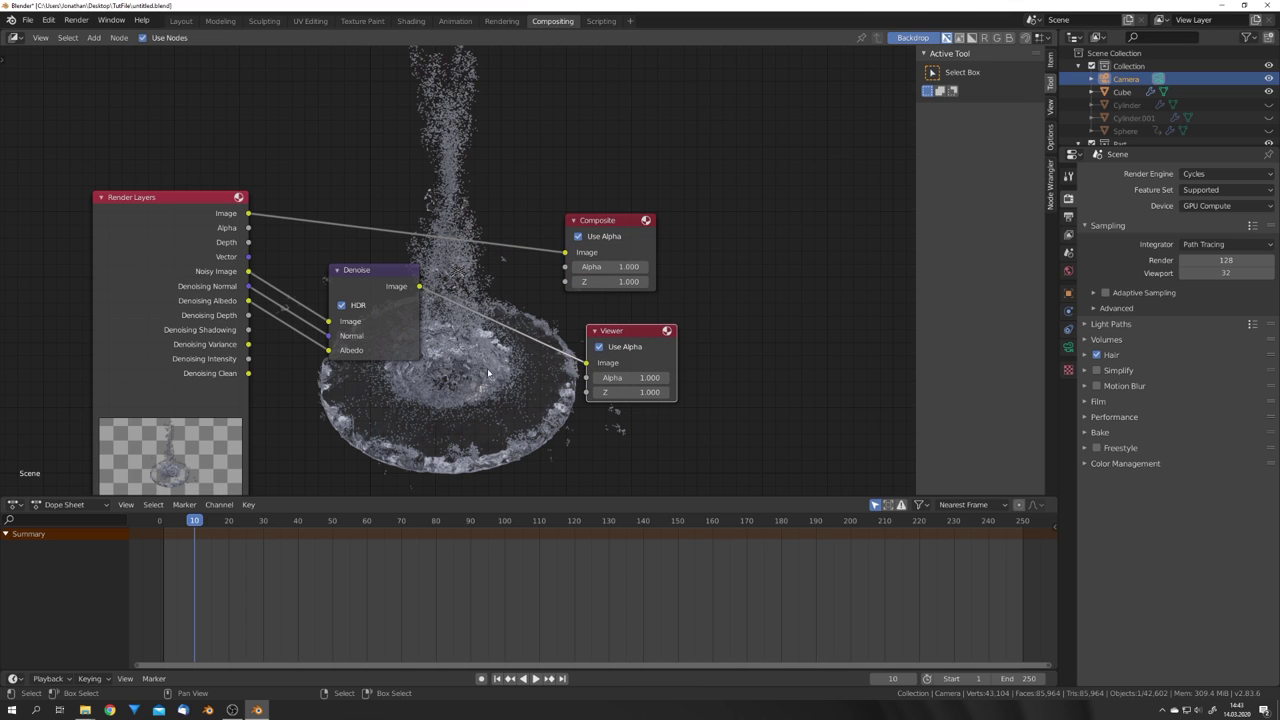
# Move the Render Layers and Denoise nodes aside and add a Vector Blur node between Denoise and Viewer
pyautogui.moveTo(200, 281); pyautogui.dragTo(137, 259)
pyautogui.moveTo(382, 277); pyautogui.dragTo(284, 307)
pyautogui.hotkey('shift', 'a')
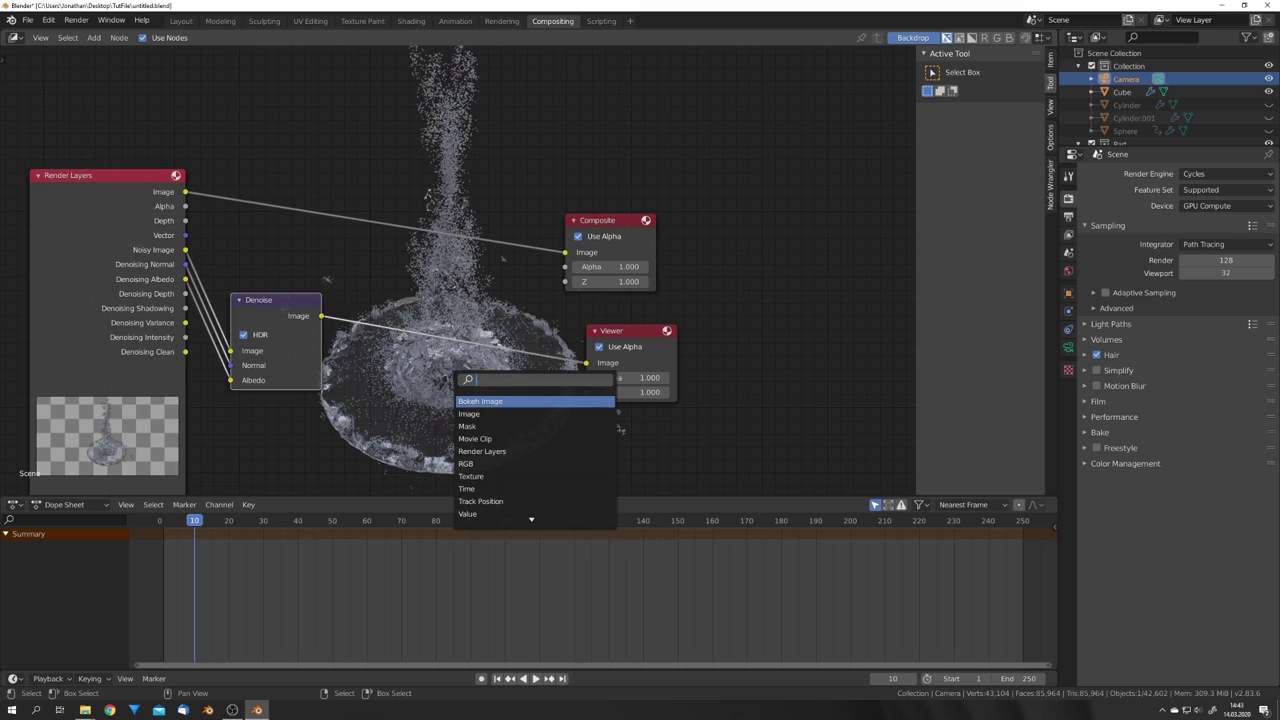
pyautogui.write('vec')
pyautogui.click(495, 401)
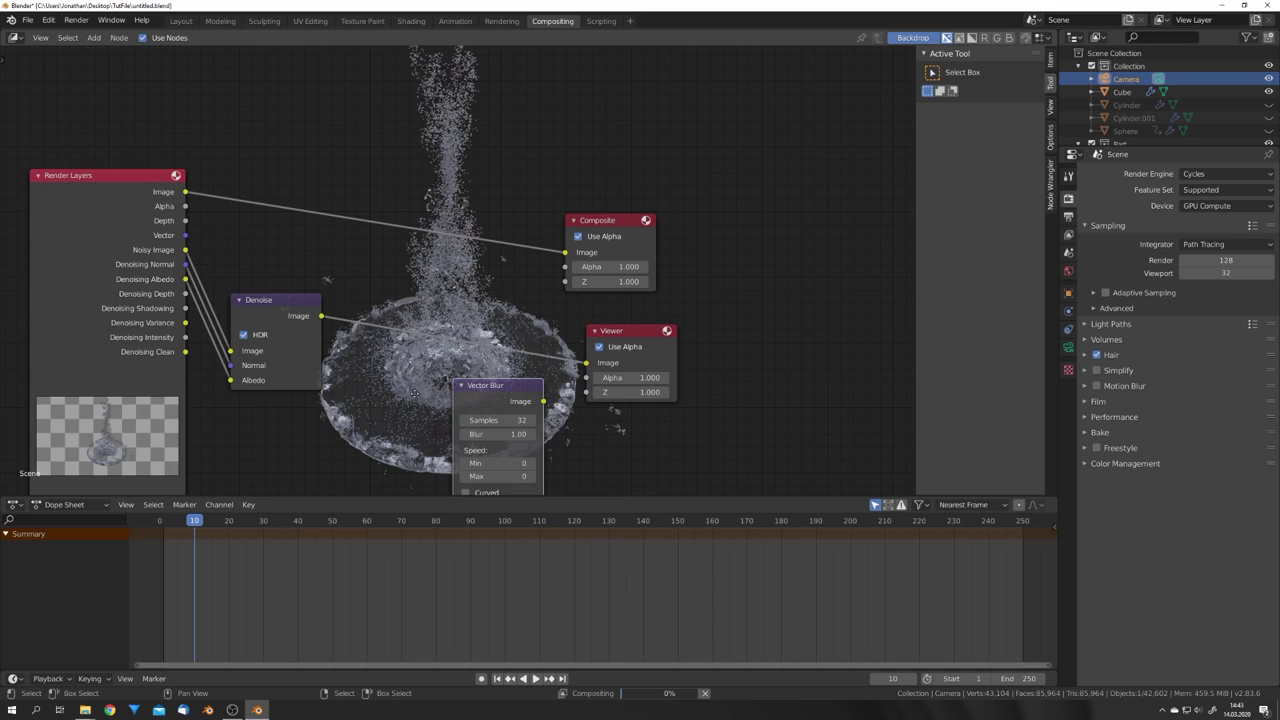
pyautogui.click(408, 391)
pyautogui.moveTo(406, 390); pyautogui.dragTo(517, 300, button='middle')
# Connect the Render Layers outputs Image, Depth and Vector to the Vector Blur node's Image, Z and Speed inputs
pyautogui.moveTo(433, 226); pyautogui.dragTo(479, 404)
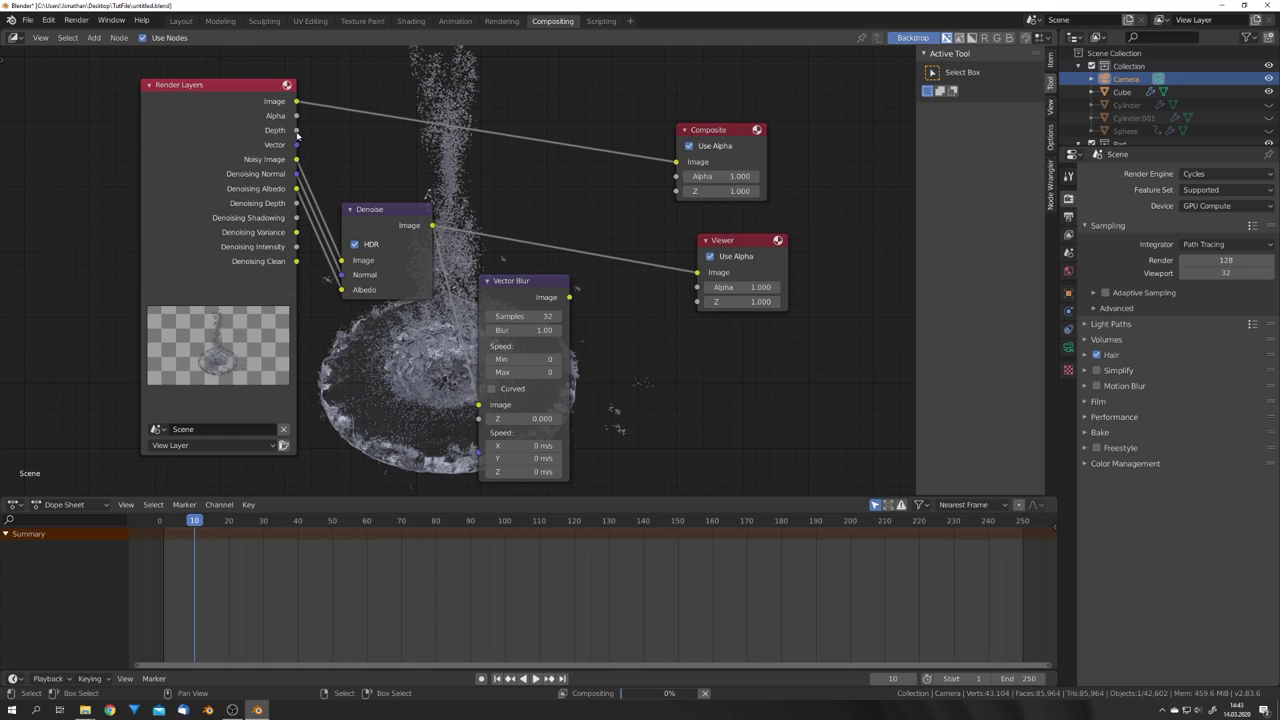
pyautogui.moveTo(296, 130); pyautogui.dragTo(480, 420)
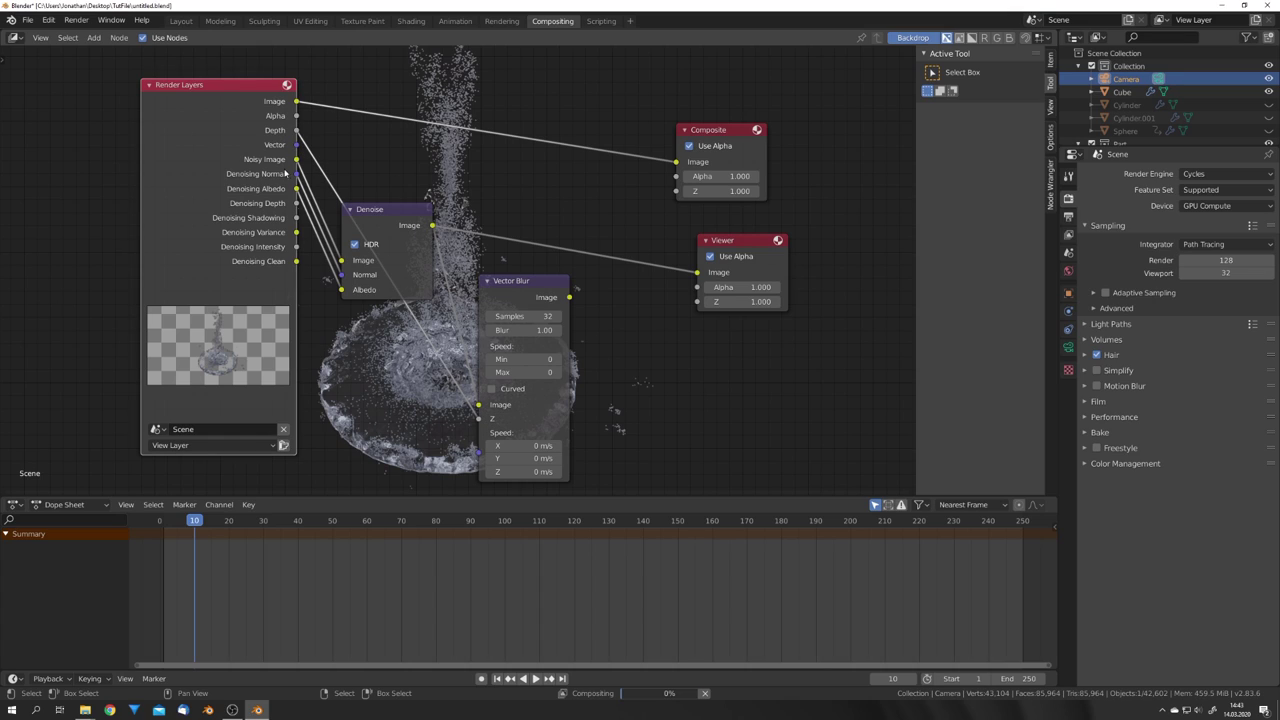
pyautogui.moveTo(296, 145); pyautogui.dragTo(479, 455)
pyautogui.moveTo(296, 101); pyautogui.dragTo(479, 404)
pyautogui.moveTo(622, 344); pyautogui.dragTo(614, 375, button='middle')
pyautogui.click(534, 328)
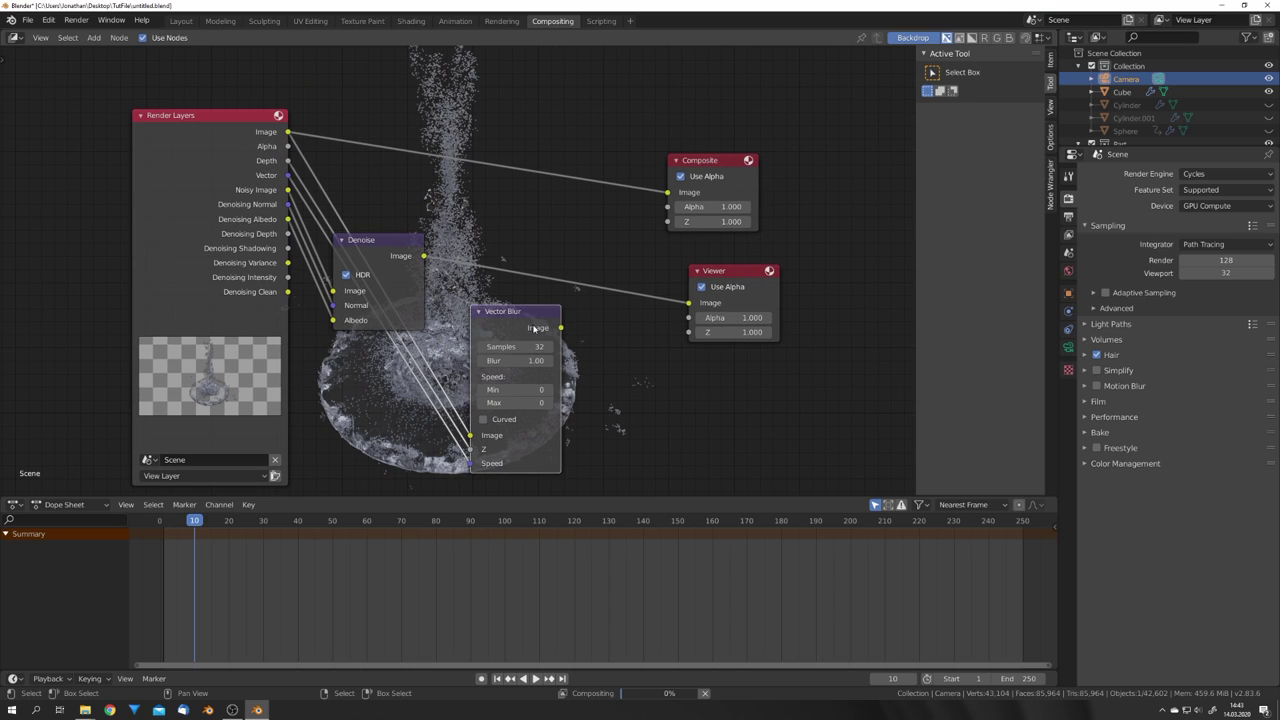
# Connect the Vector Blur node's Image output to the Viewer node to preview the motion blur on the backdrop
pyautogui.keyDown('ctrl'); pyautogui.keyDown('shift'); pyautogui.click(534, 328); pyautogui.keyUp('shift'); pyautogui.keyUp('ctrl')
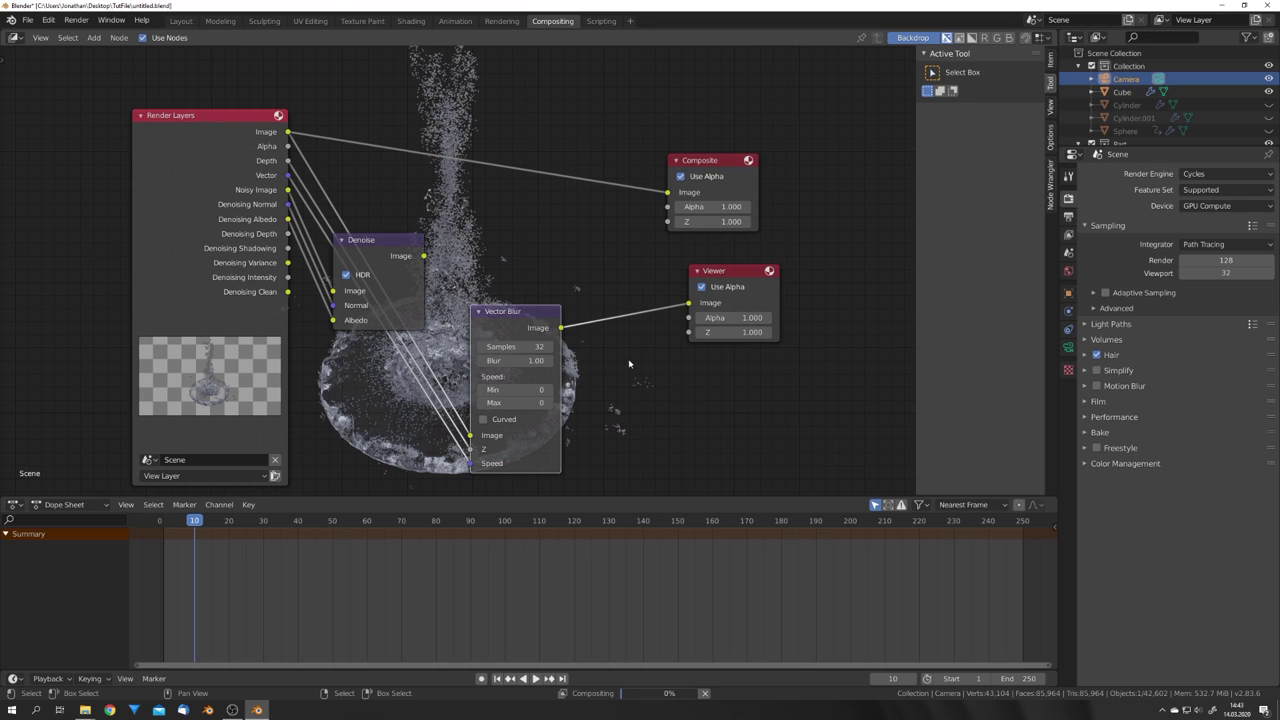
pyautogui.moveTo(606, 334); pyautogui.dragTo(240, 354, button='middle')
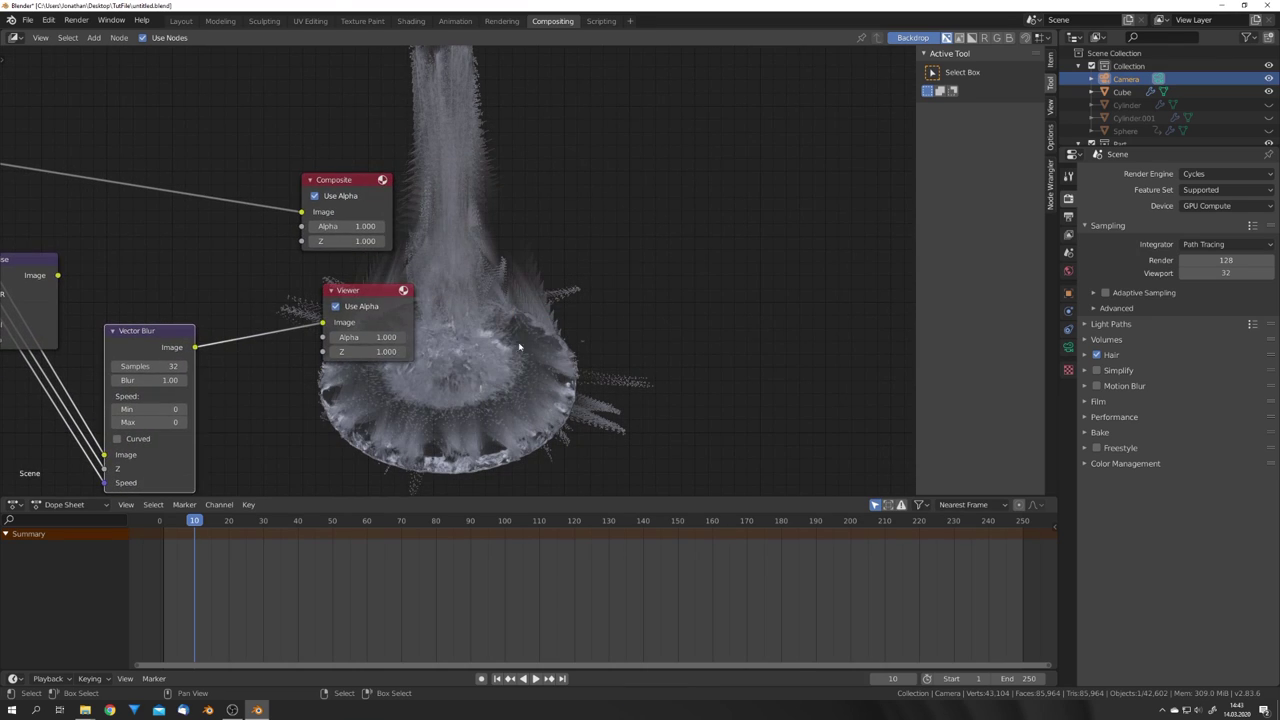
pyautogui.press('v')
pyautogui.press('v')
# Set the Vector Blur node's Blur amount to 0.1 and its maximum Speed to 256
pyautogui.moveTo(492, 358); pyautogui.dragTo(426, 354, button='middle')
pyautogui.moveTo(312, 385); pyautogui.dragTo(597, 386, button='middle')
pyautogui.scroll(5, 470, 365)
pyautogui.moveTo(469, 360); pyautogui.dragTo(530, 307, button='middle')
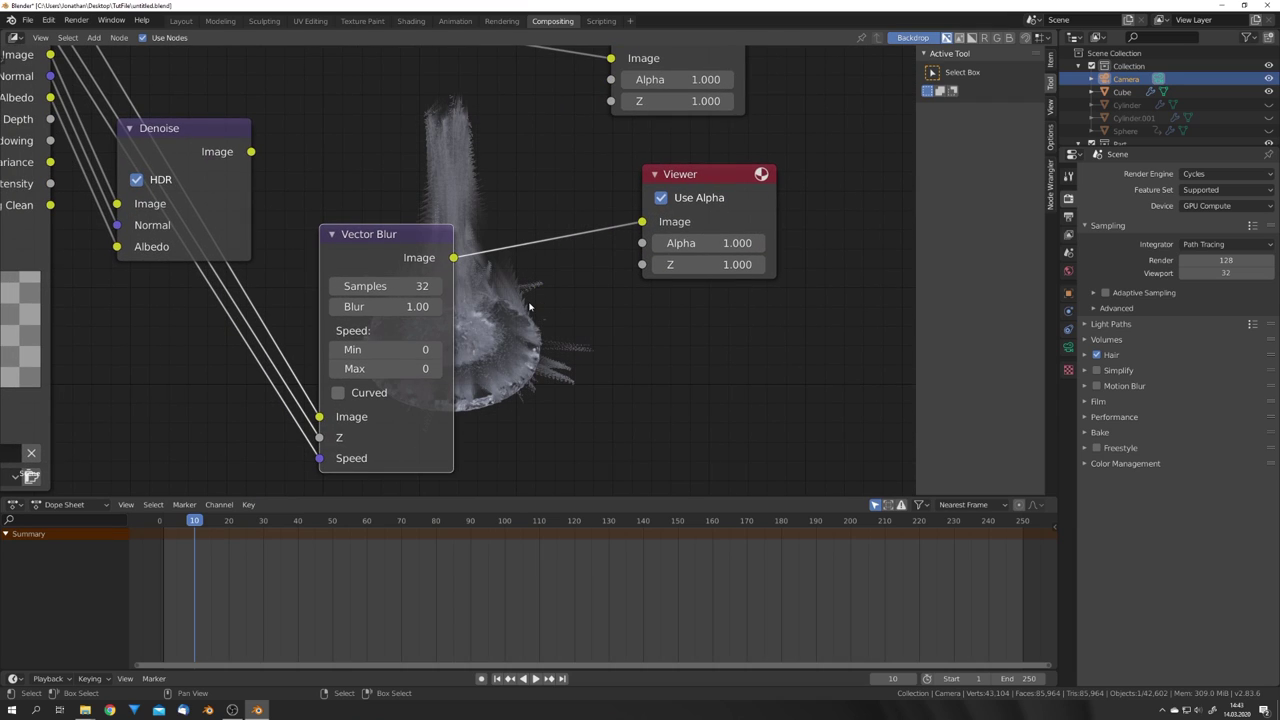
pyautogui.click(437, 312)
pyautogui.write('.1')
pyautogui.press('Return')
pyautogui.moveTo(500, 305); pyautogui.dragTo(424, 311, button='middle')
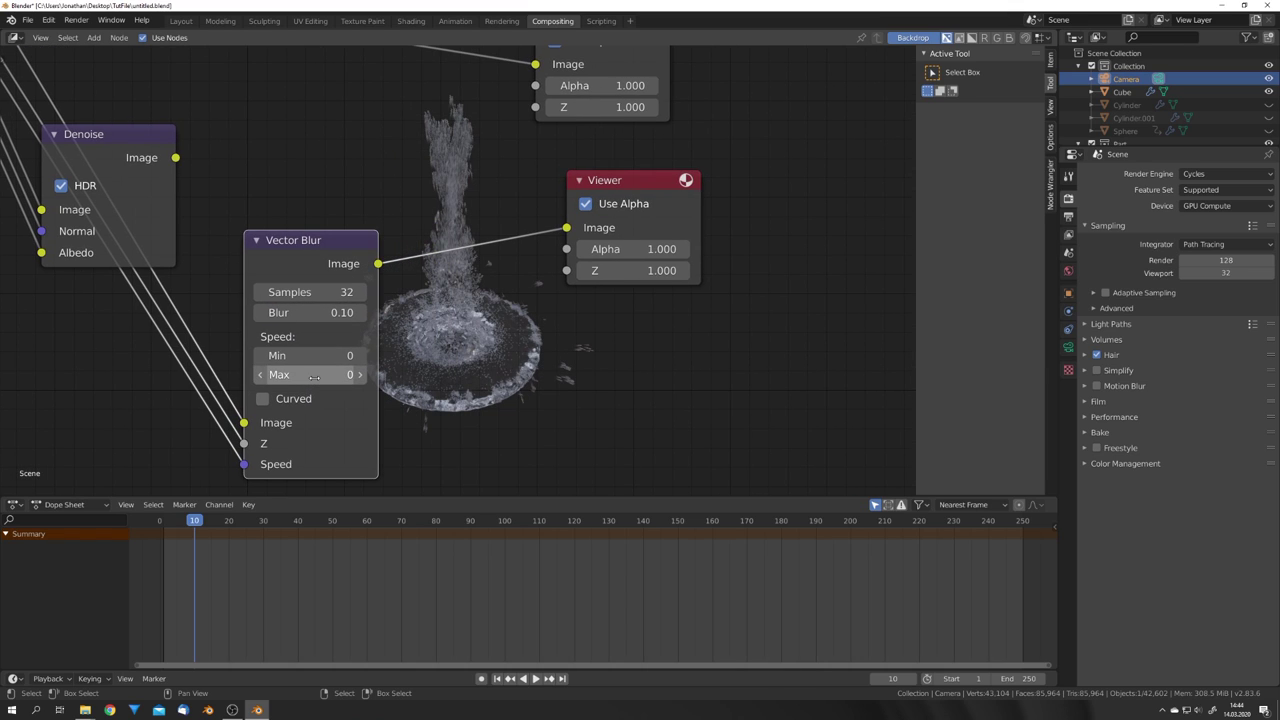
pyautogui.click(334, 376)
pyautogui.write('256')
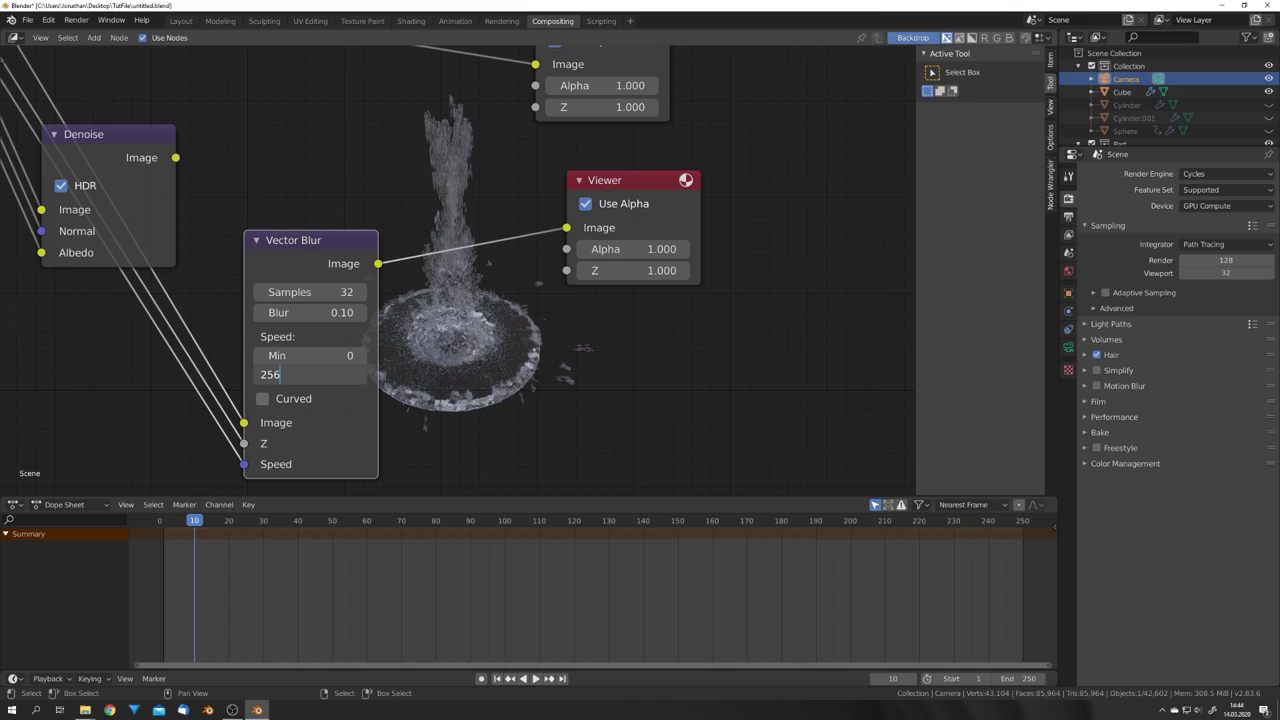
pyautogui.press('Return')
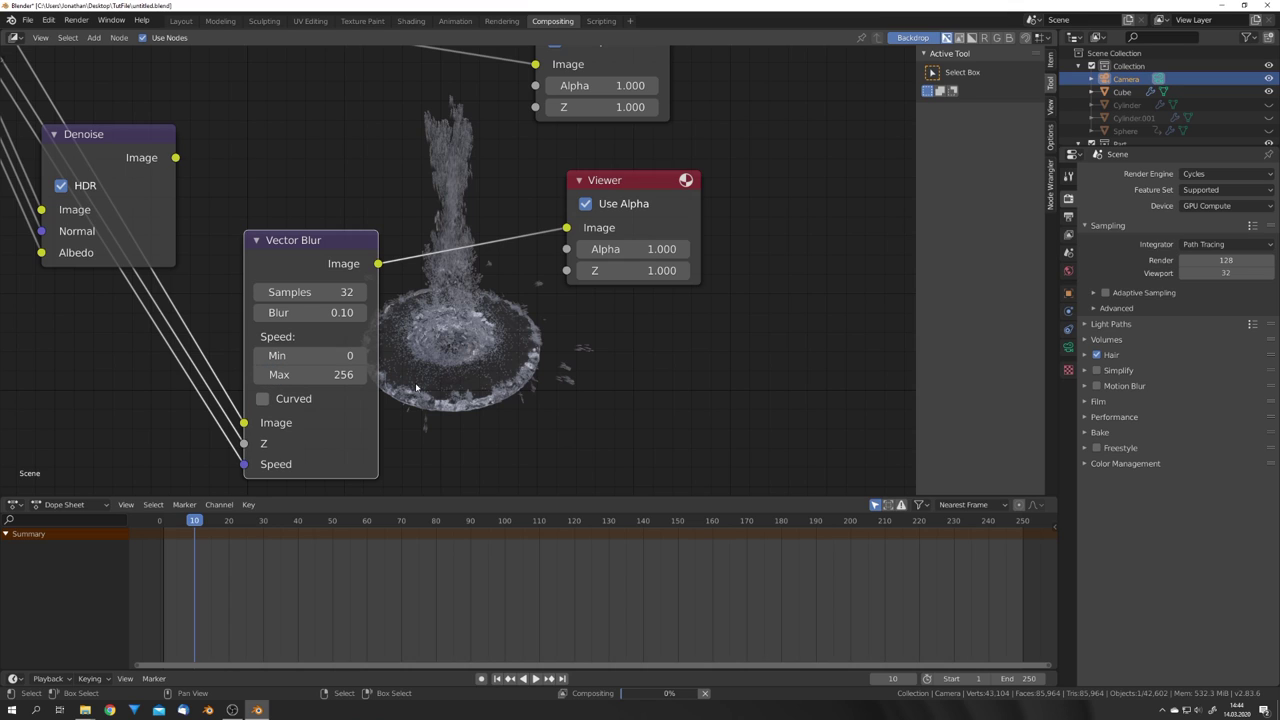
# Examine the vector-blurred splash on the backdrop at different sizes, clear of the Viewer node
pyautogui.moveTo(451, 207); pyautogui.dragTo(263, 273, button='middle')
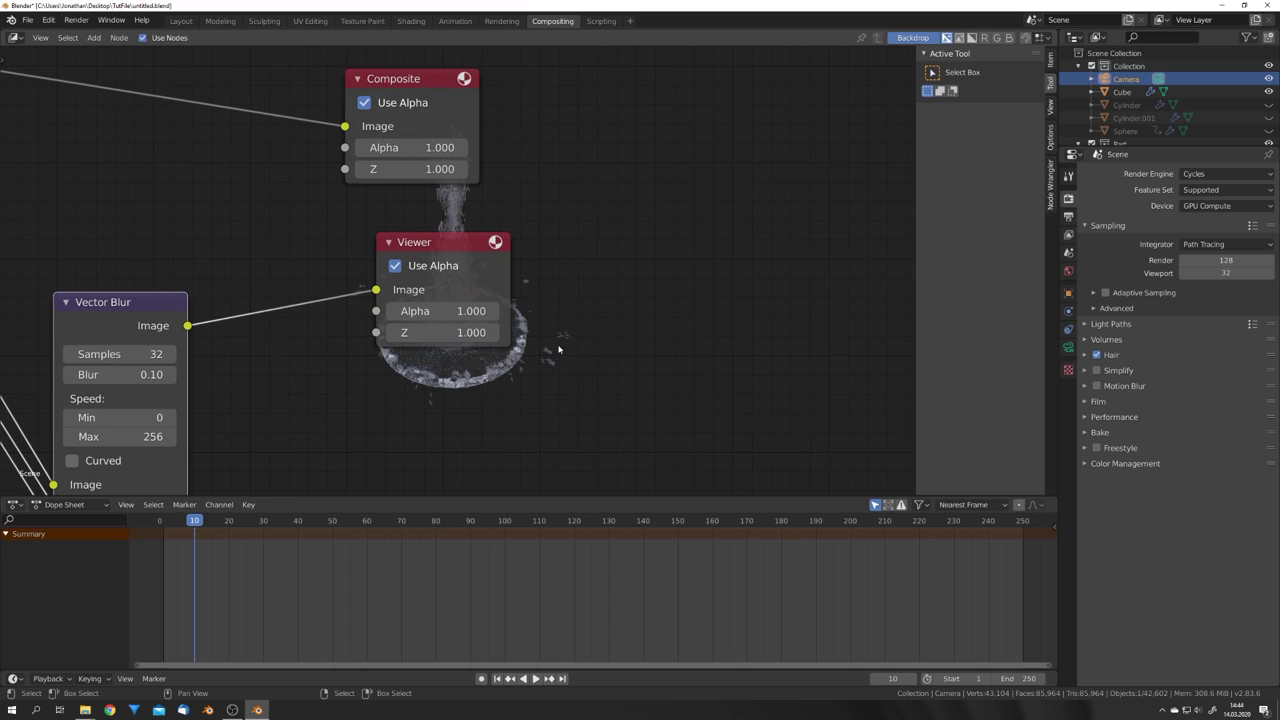
pyautogui.hotkey('alt', 'v')
pyautogui.hotkey('alt', 'v')
pyautogui.hotkey('alt', 'v')
pyautogui.hotkey('alt', 'v')
pyautogui.moveTo(530, 375); pyautogui.dragTo(681, 310, button='middle')
pyautogui.press('v')
pyautogui.press('v')
pyautogui.press('v')
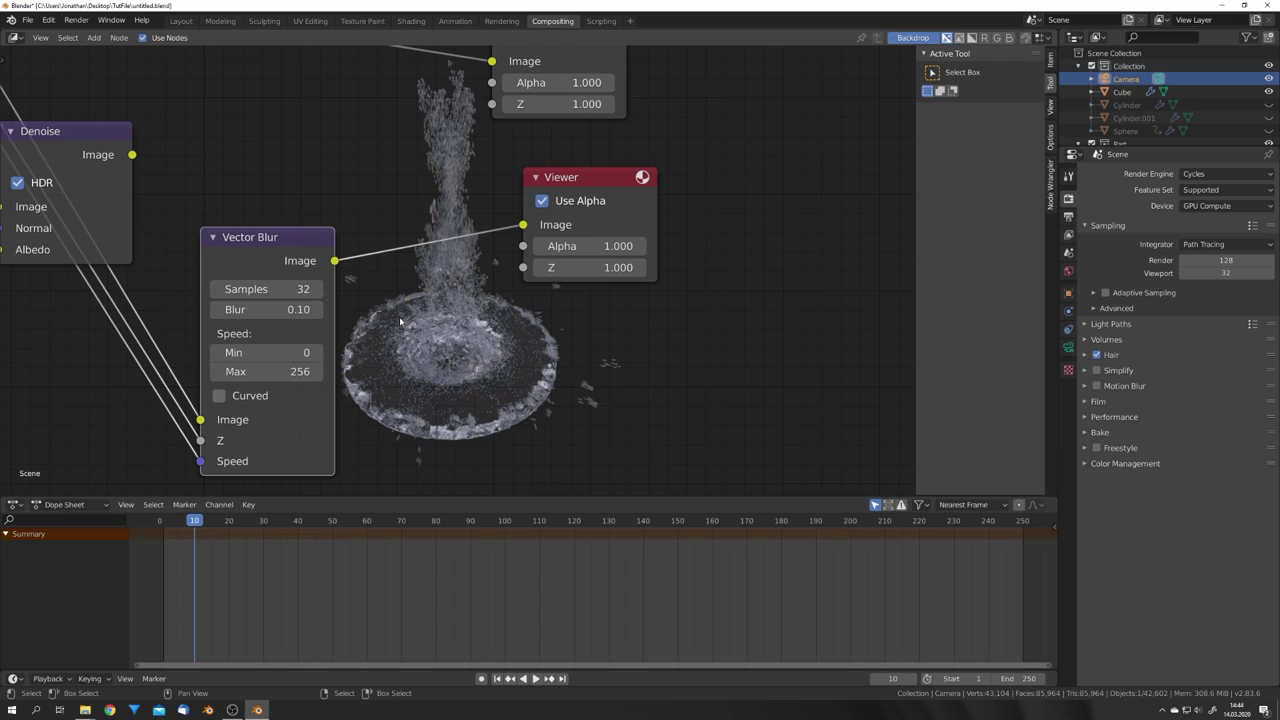